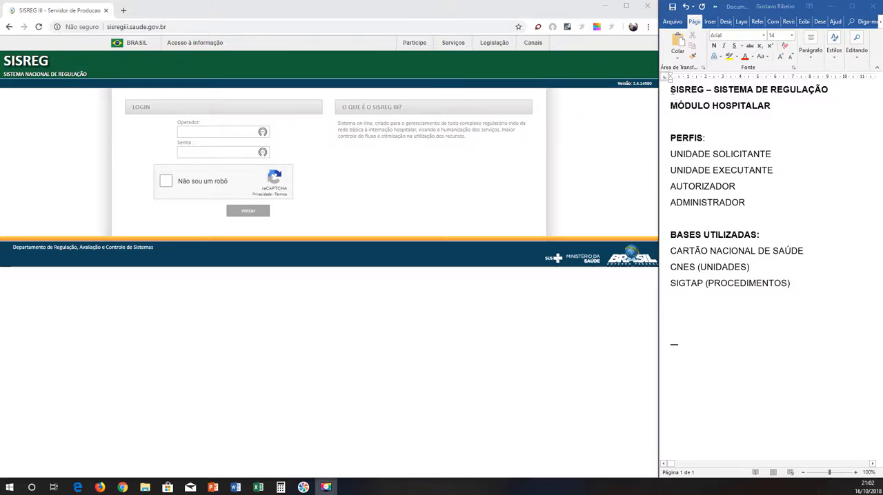
Go through the SISREG notes and the four profiles listed under PERFIS, marking each one from UNIDADE SOLICITANTE to ADMINISTRADOR.
{"action": "left_click_drag", "start_coordinate": [671, 90], "coordinate": [796, 290]}
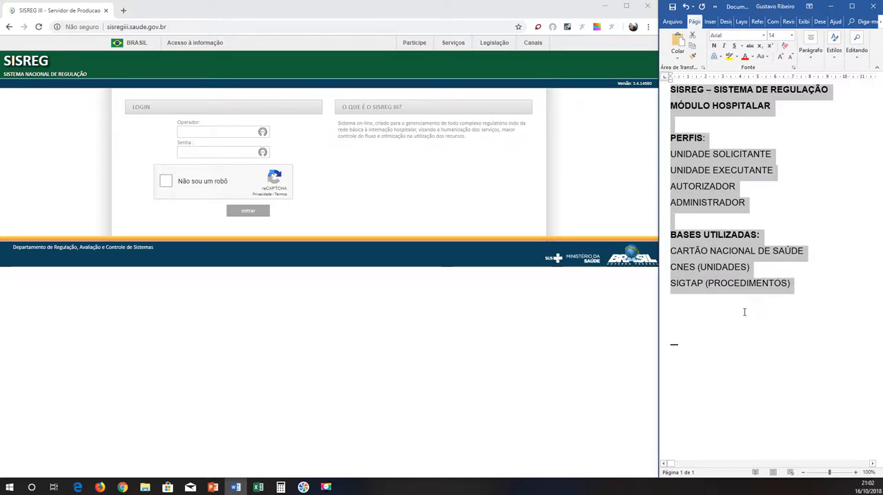
{"action": "left_click", "coordinate": [719, 141]}
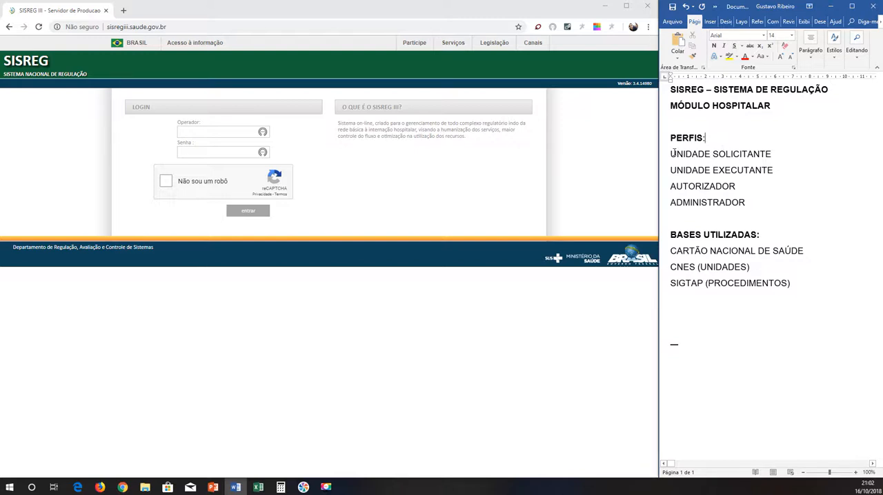
{"action": "left_click_drag", "start_coordinate": [671, 154], "coordinate": [768, 155]}
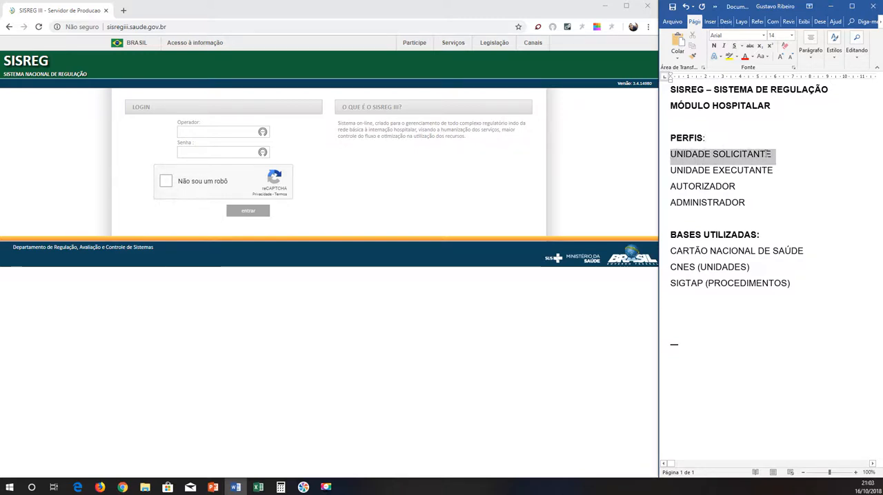
{"action": "left_click_drag", "start_coordinate": [671, 169], "coordinate": [776, 171]}
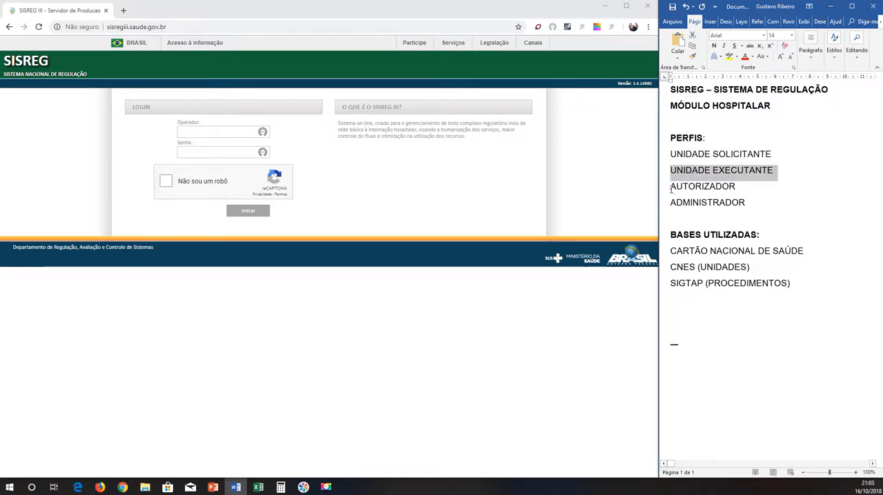
{"action": "left_click_drag", "start_coordinate": [671, 187], "coordinate": [734, 187]}
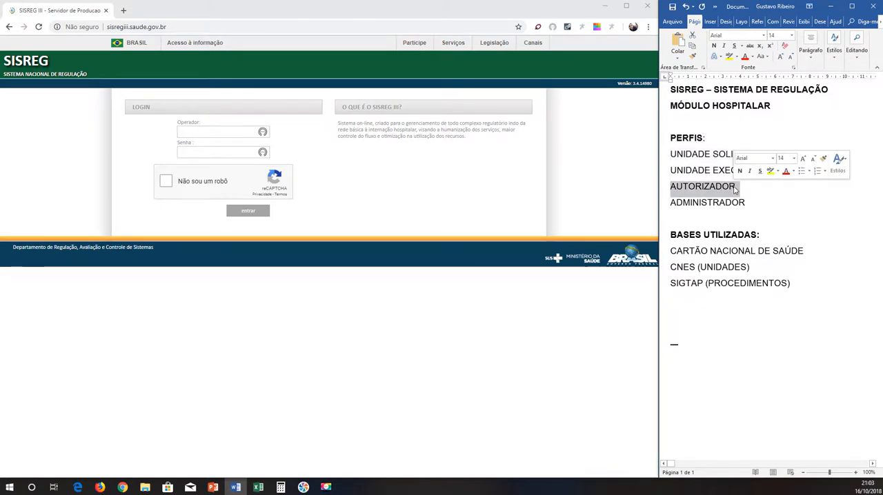
{"action": "double_click", "coordinate": [714, 203]}
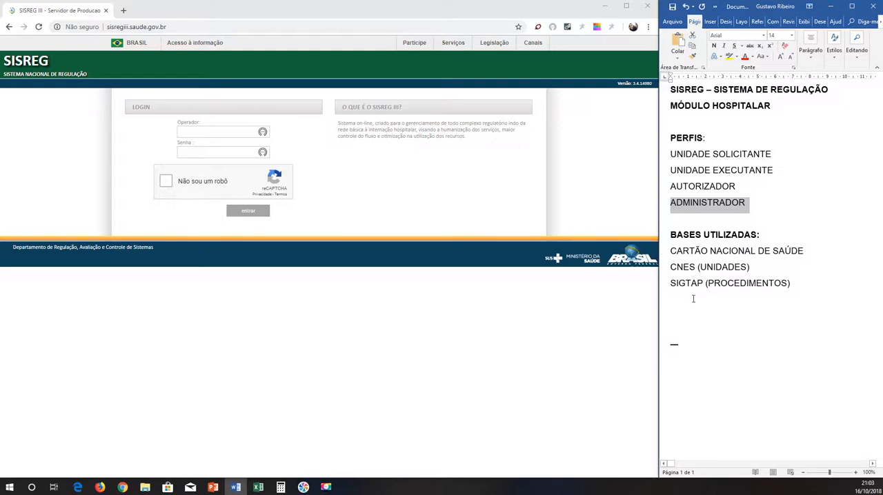
Add "(CNS)" after CARTÃO NACIONAL DE SAÚDE in the list of databases.
{"action": "left_click_drag", "start_coordinate": [672, 251], "coordinate": [759, 251]}
{"action": "left_click", "coordinate": [811, 253]}
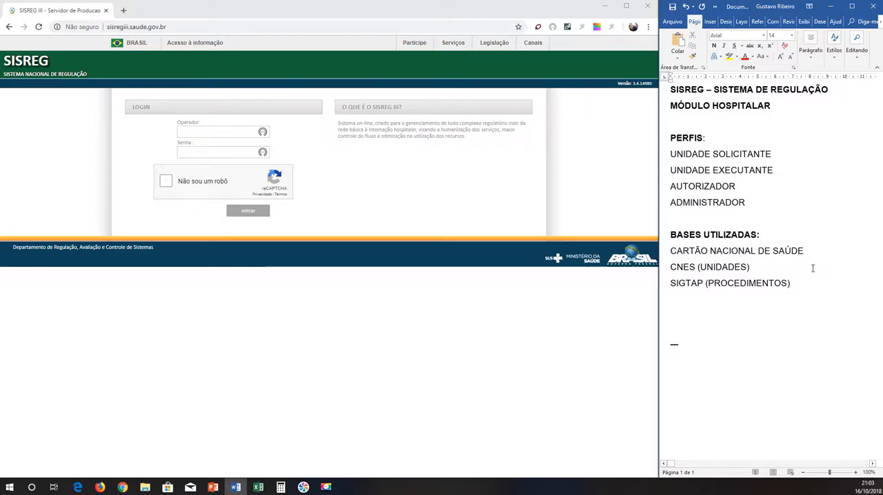
{"action": "type", "text": "(CNS)"}
Examine the three databases under BASES UTILIZADAS, marking CARTÃO NACIONAL DE SAÚDE, CNES and SIGTAP in the notes.
{"action": "left_click_drag", "start_coordinate": [671, 251], "coordinate": [833, 253]}
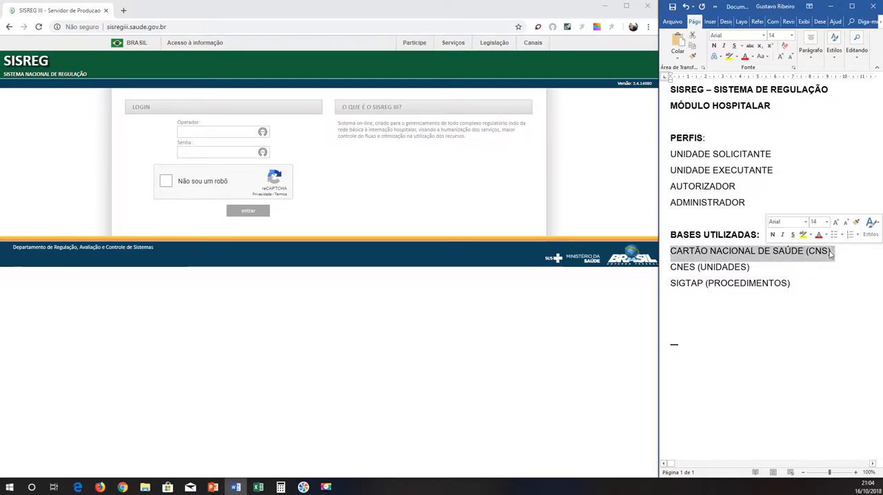
{"action": "left_click", "coordinate": [713, 267]}
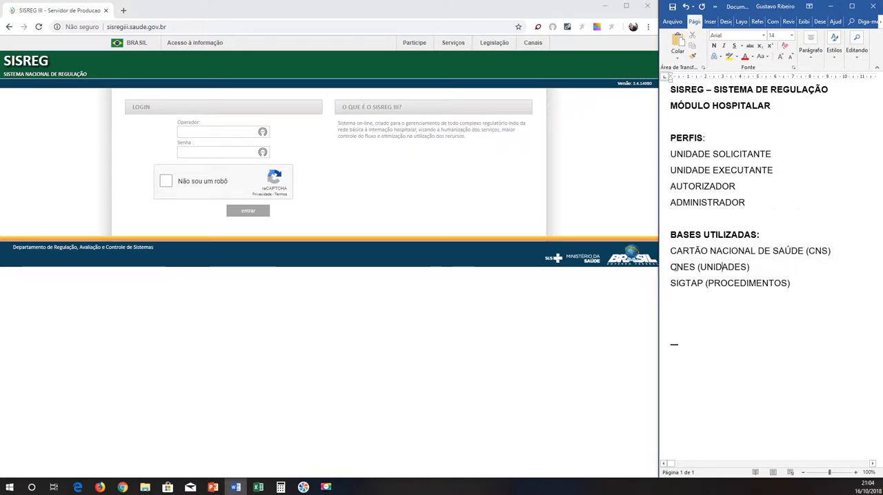
{"action": "left_click_drag", "start_coordinate": [672, 268], "coordinate": [686, 269]}
{"action": "left_click", "coordinate": [687, 269]}
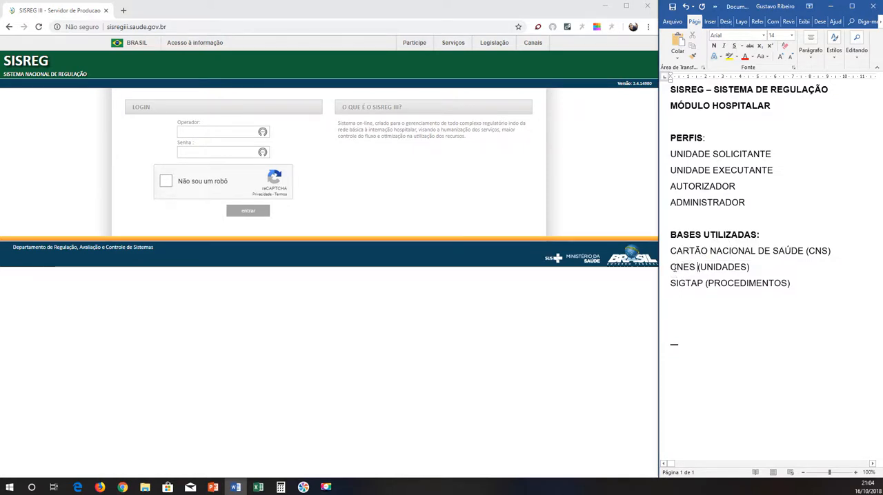
{"action": "left_click_drag", "start_coordinate": [671, 269], "coordinate": [697, 269]}
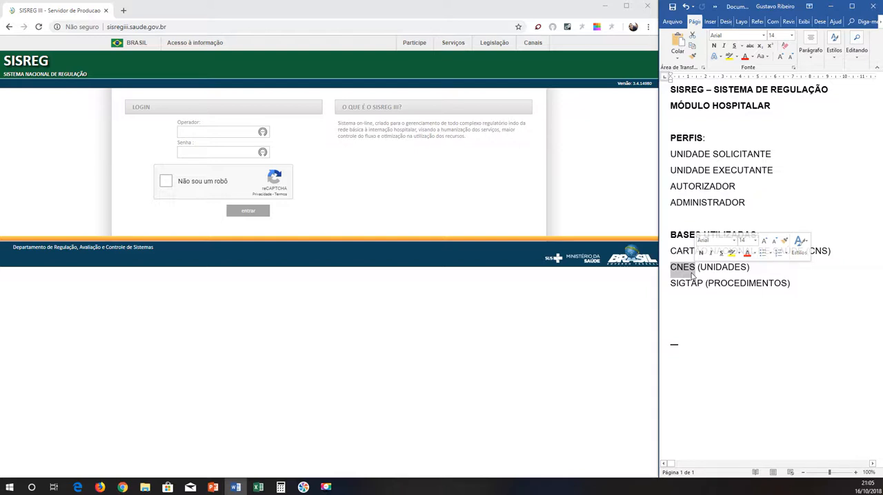
{"action": "left_click", "coordinate": [710, 287]}
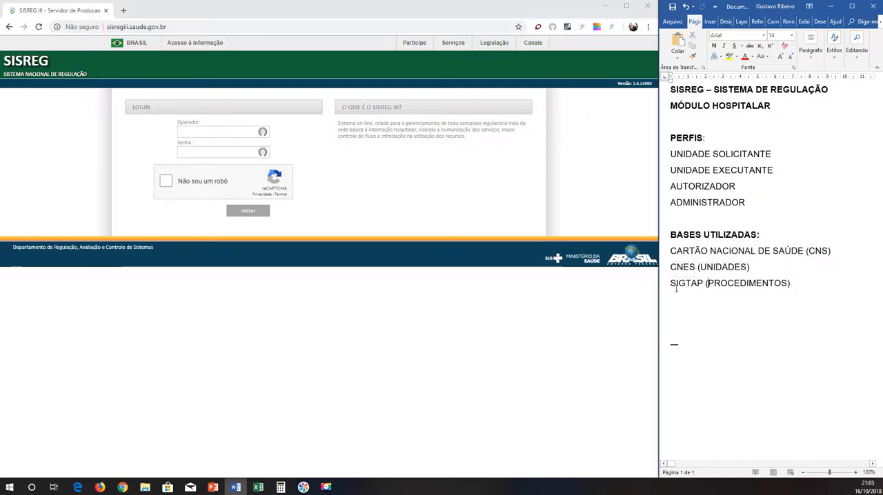
{"action": "left_click_drag", "start_coordinate": [730, 280], "coordinate": [794, 281]}
{"action": "left_click", "coordinate": [747, 283]}
{"action": "left_click_drag", "start_coordinate": [670, 284], "coordinate": [704, 284]}
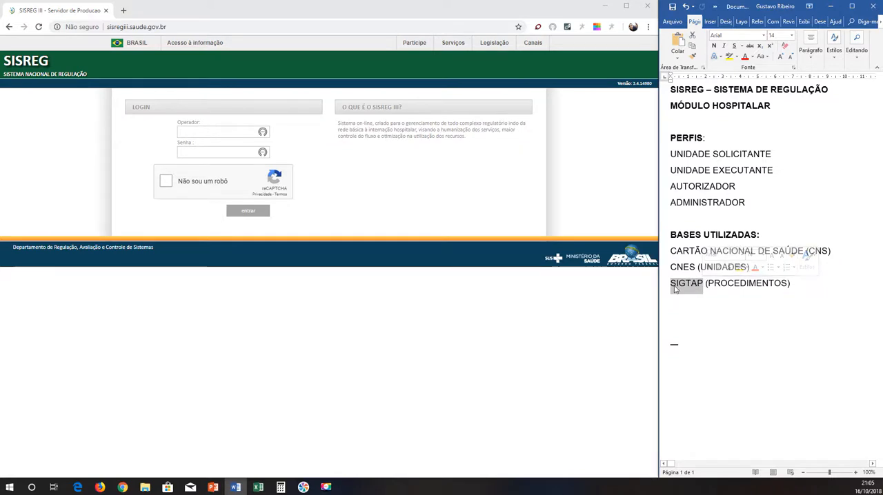
{"action": "left_click", "coordinate": [674, 288]}
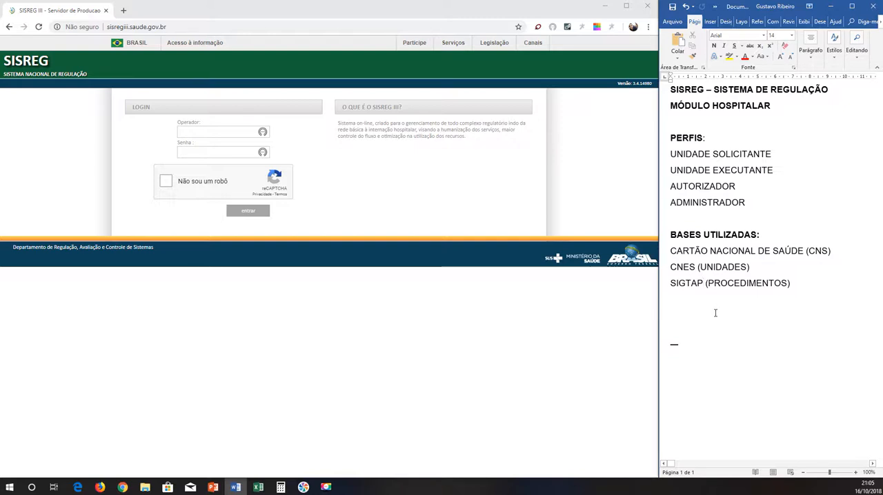
{"action": "left_click_drag", "start_coordinate": [670, 253], "coordinate": [746, 269]}
{"action": "left_click", "coordinate": [664, 287]}
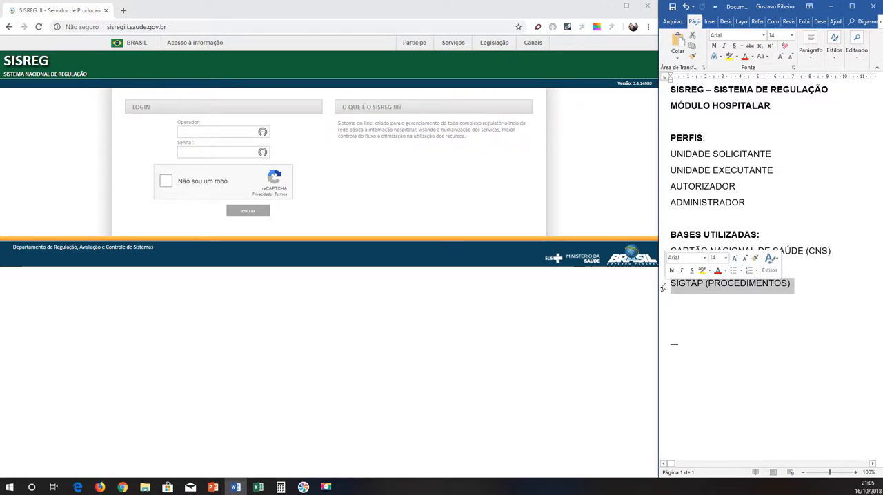
{"action": "left_click_drag", "start_coordinate": [670, 284], "coordinate": [786, 283]}
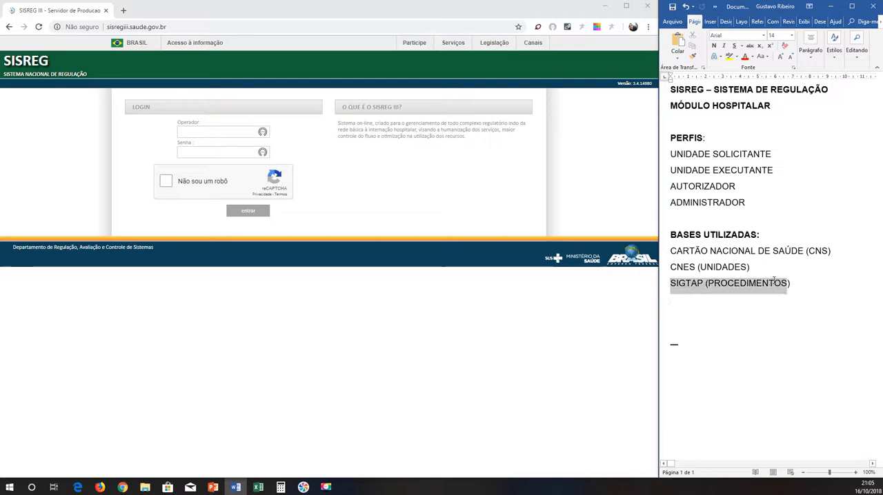
{"action": "left_click", "coordinate": [669, 269]}
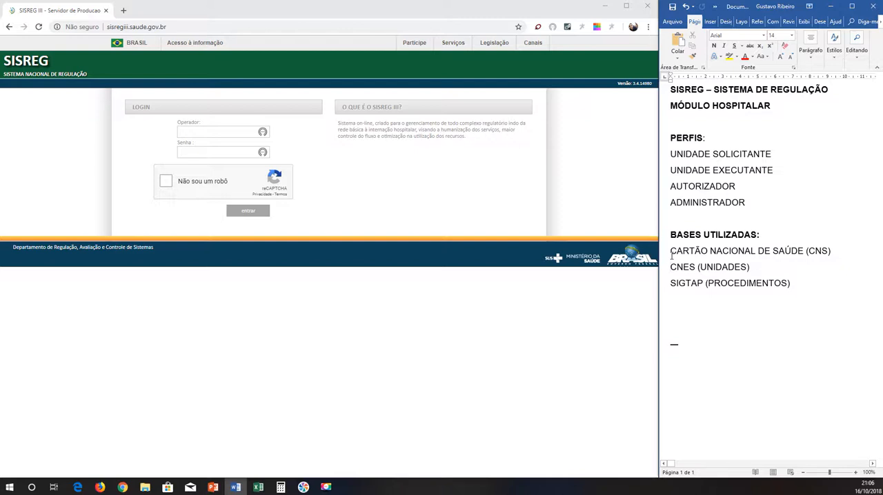
{"action": "triple_click", "coordinate": [736, 283]}
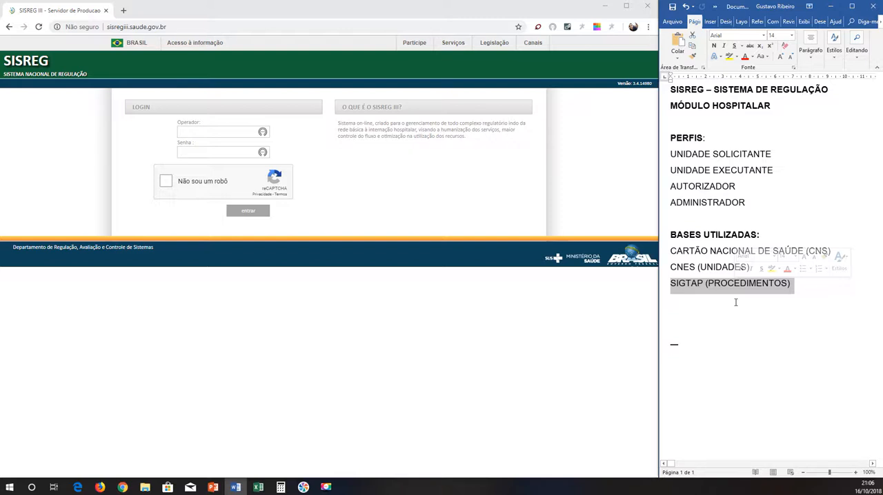
{"action": "left_click", "coordinate": [663, 256]}
{"action": "left_click", "coordinate": [678, 256]}
{"action": "left_click", "coordinate": [664, 257]}
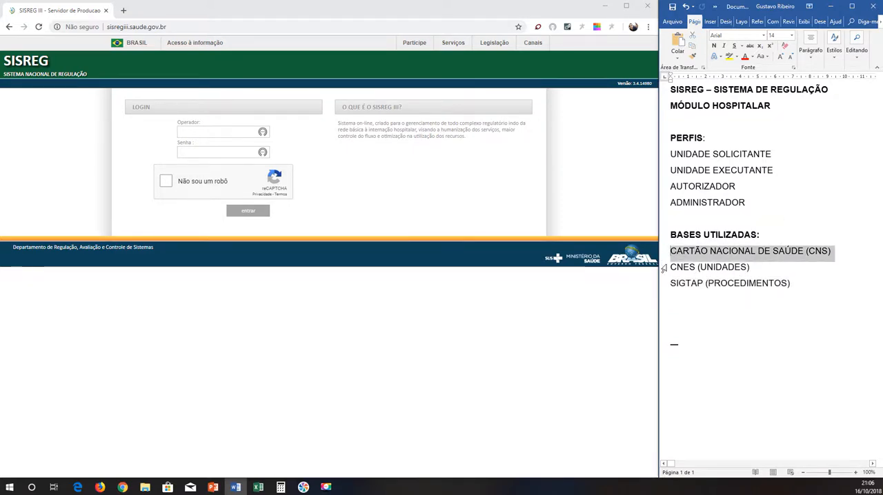
{"action": "left_click", "coordinate": [664, 270], "text": "shift"}
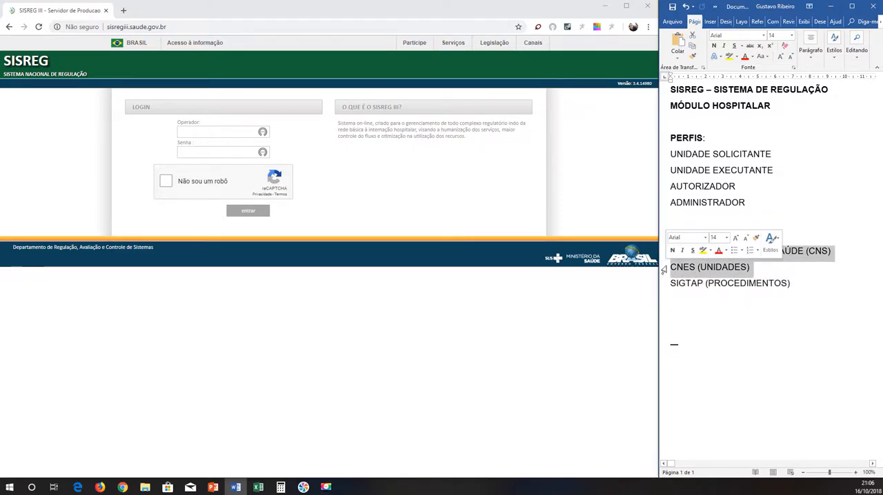
Highlight the ADMINISTRADOR profile in yellow in the notes.
{"action": "left_click", "coordinate": [800, 275]}
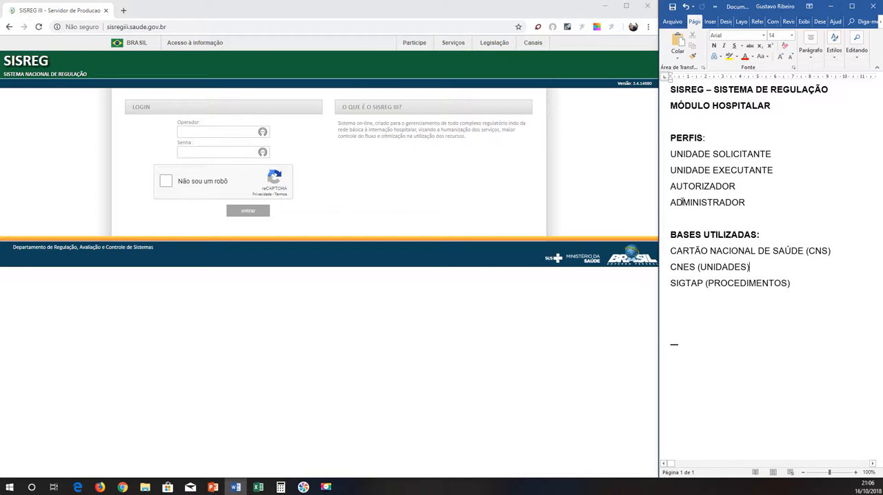
{"action": "triple_click", "coordinate": [682, 202]}
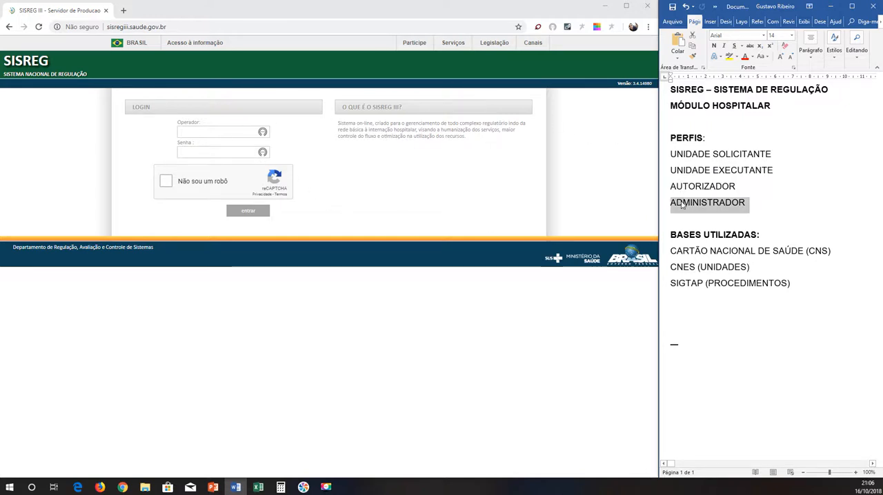
{"action": "left_click", "coordinate": [730, 56]}
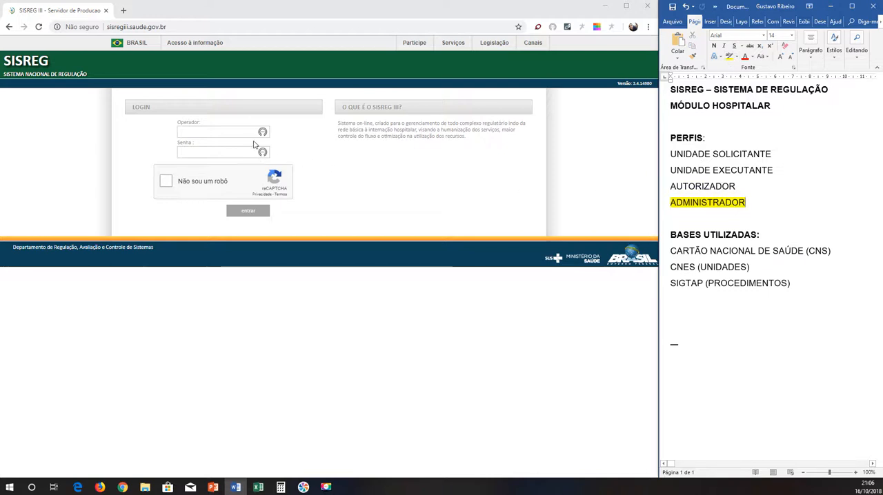
Switch to the SISREG login page in Chrome and enter the operator login and the account password.
{"action": "left_click", "coordinate": [233, 132]}
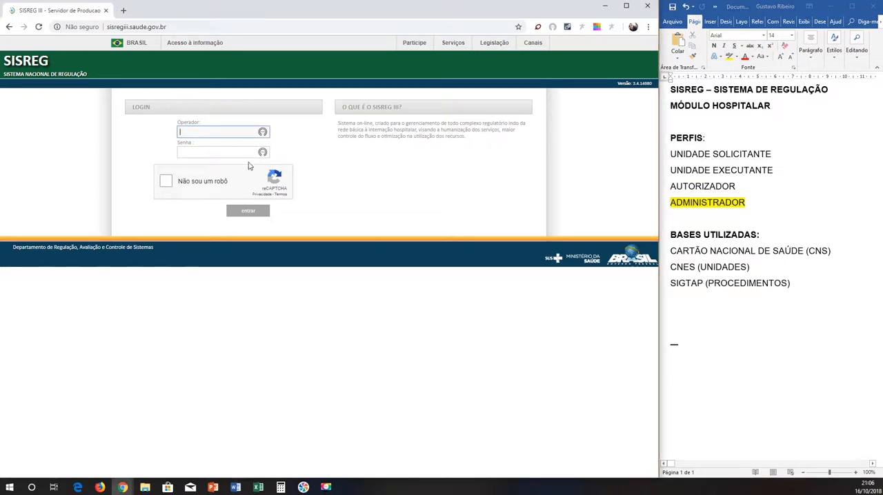
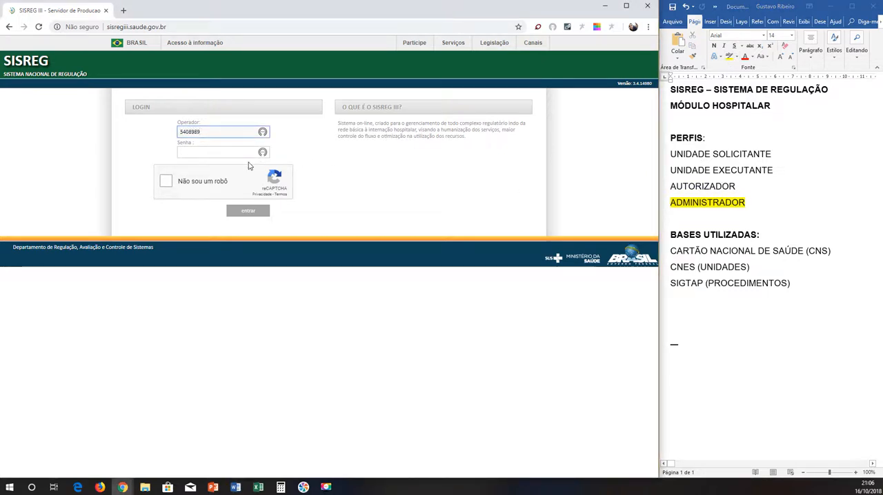
{"action": "key", "text": "Tab"}
{"action": "type", "text": "****"}
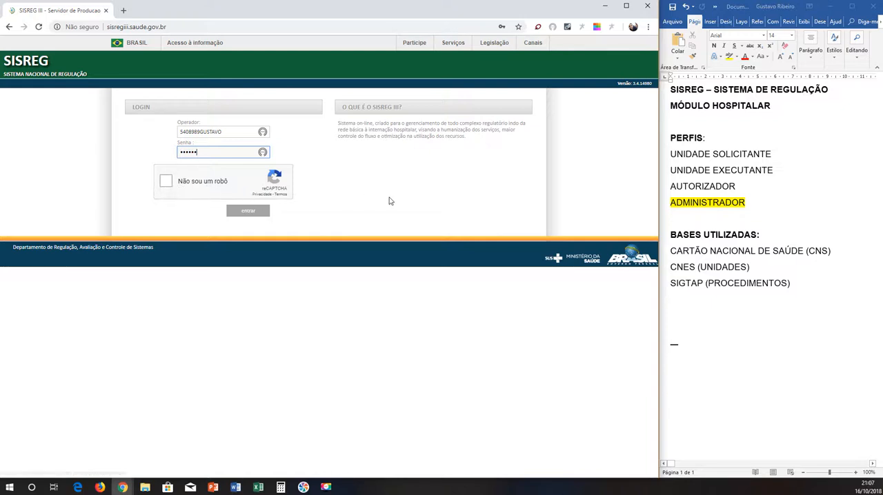
{"action": "left_click", "coordinate": [751, 202]}
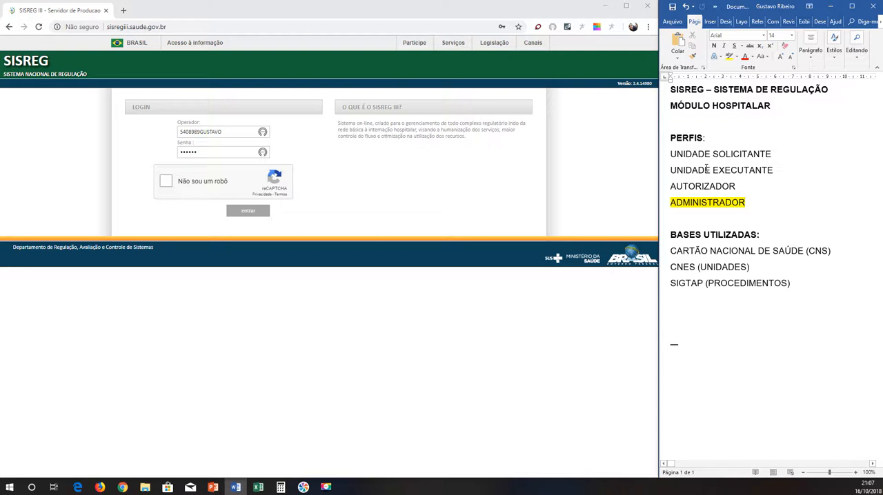
{"action": "left_click_drag", "start_coordinate": [177, 122], "coordinate": [281, 137]}
{"action": "left_click", "coordinate": [282, 137]}
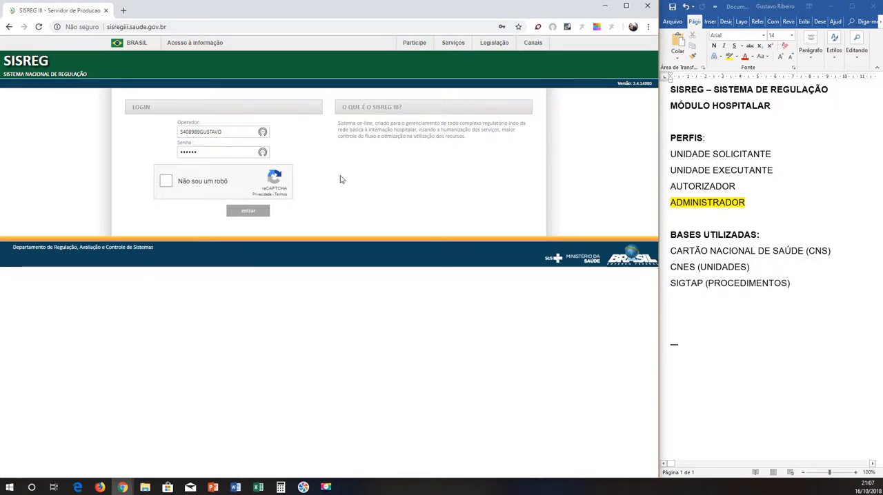
Write "e-SUS" on an empty line below the databases list in the Word notes.
{"action": "left_click", "coordinate": [757, 207]}
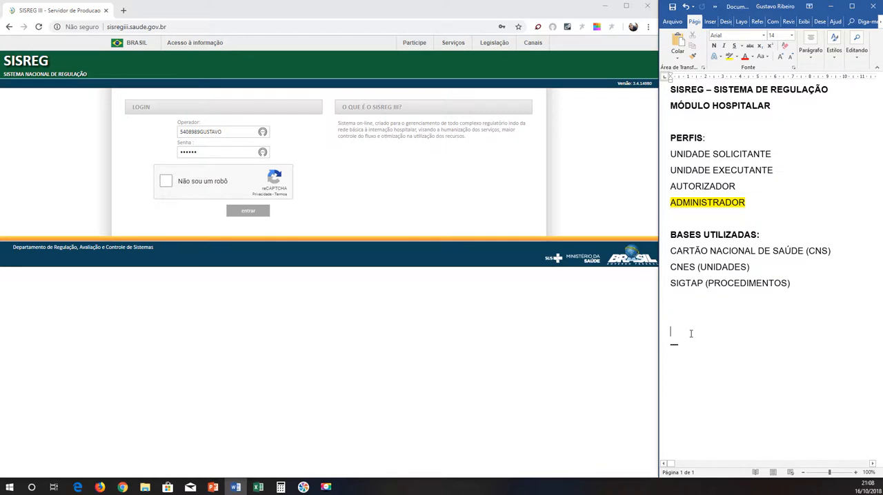
{"action": "type", "text": "e-SUS"}
Return to the SISREG login page in Chrome, complete the "Não sou um robô" check and sign in.
{"action": "double_click", "coordinate": [196, 131]}
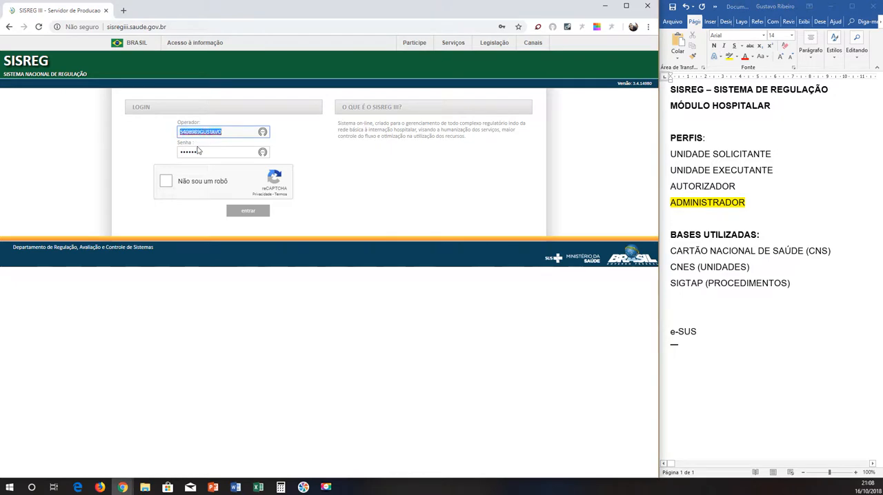
{"action": "left_click", "coordinate": [169, 183]}
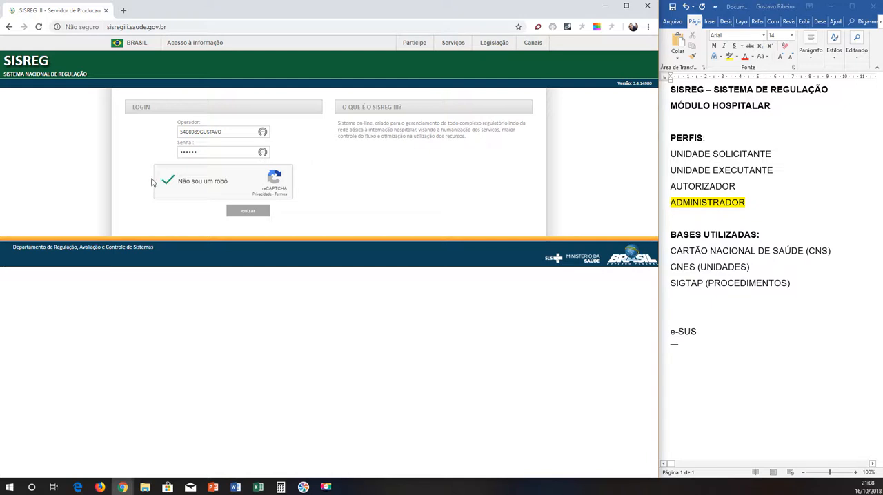
{"action": "left_click", "coordinate": [248, 213]}
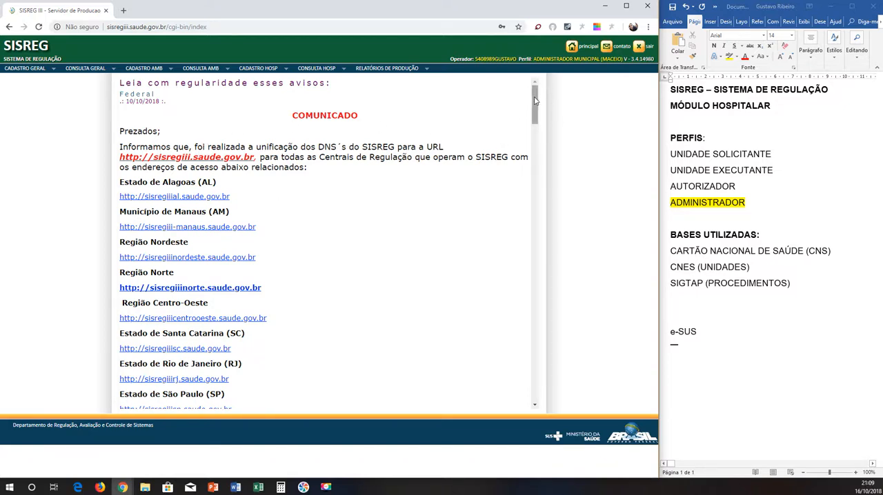
Look over the notices on the SISREG home page and mark the BASES UTILIZADAS block in the Word notes.
{"action": "left_click_drag", "start_coordinate": [535, 97], "coordinate": [534, 97]}
{"action": "left_click_drag", "start_coordinate": [535, 101], "coordinate": [535, 99]}
{"action": "left_click_drag", "start_coordinate": [535, 102], "coordinate": [532, 82]}
{"action": "left_click", "coordinate": [680, 246]}
{"action": "left_click_drag", "start_coordinate": [671, 236], "coordinate": [790, 287]}
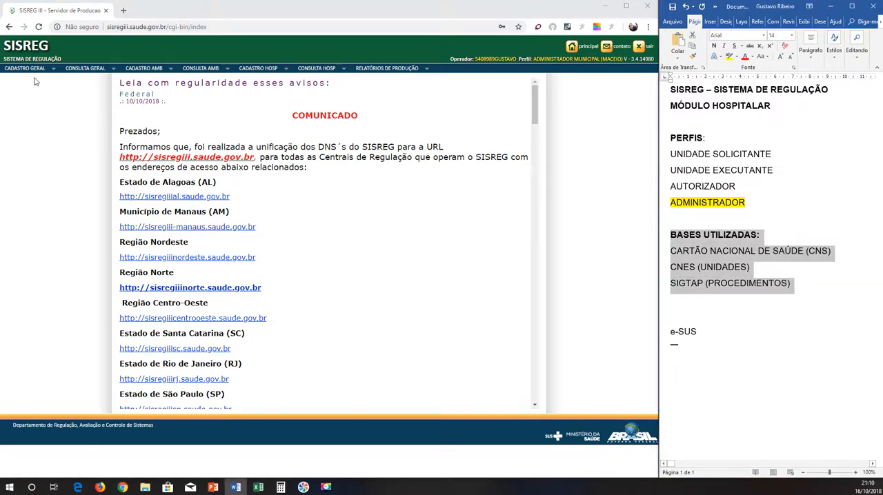
Open the general registration of units in SISREG and highlight "CNES (UNIDADES)" in yellow in the Word notes.
{"action": "mouse_move", "coordinate": [26, 69]}
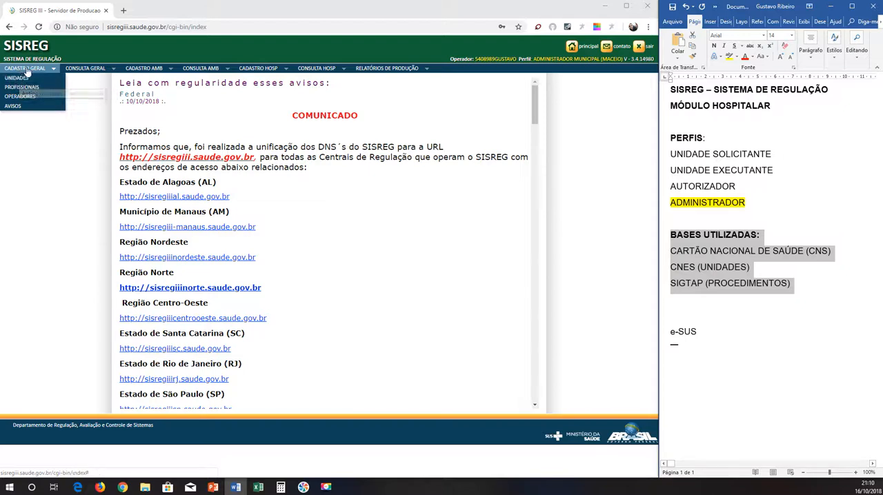
{"action": "left_click", "coordinate": [15, 79]}
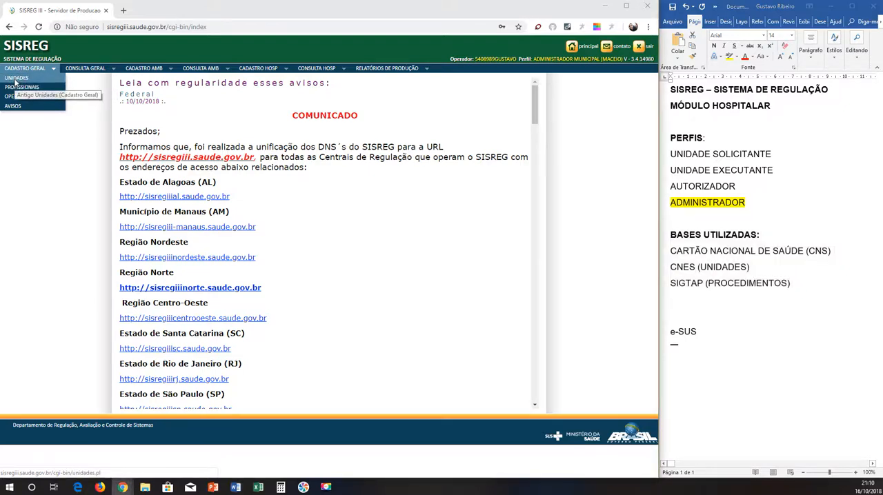
{"action": "left_click", "coordinate": [680, 269]}
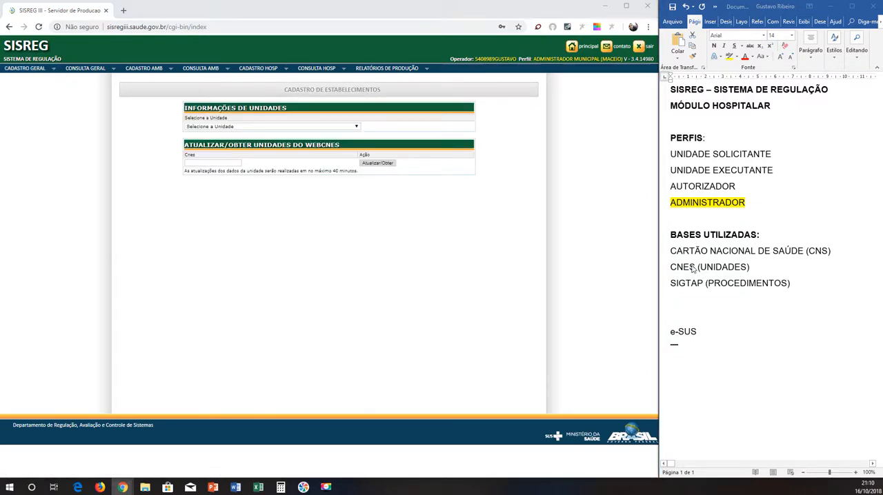
{"action": "left_click_drag", "start_coordinate": [670, 268], "coordinate": [751, 267]}
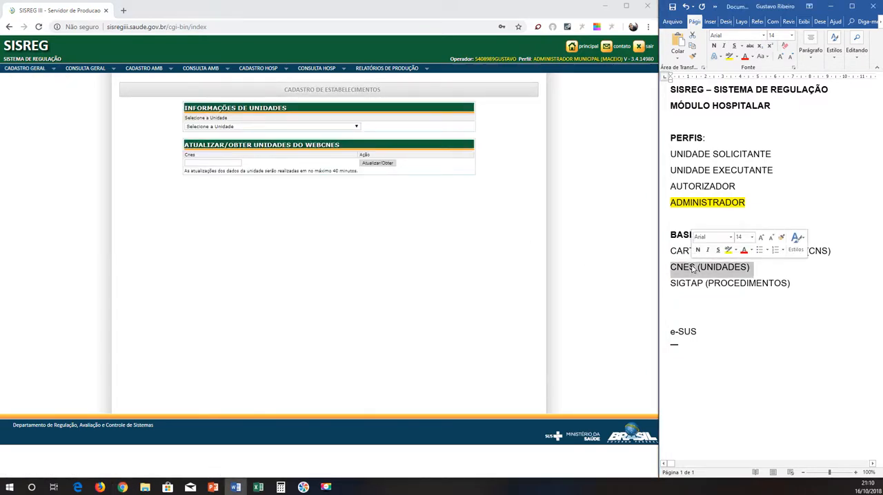
{"action": "left_click", "coordinate": [726, 58]}
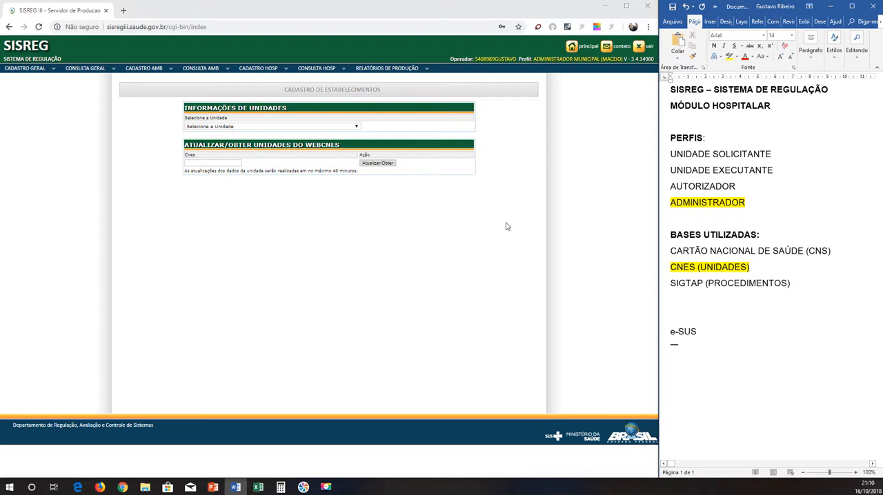
Look through the full list of units available for selection in the SISREG establishment registration and close it.
{"action": "left_click", "coordinate": [236, 127]}
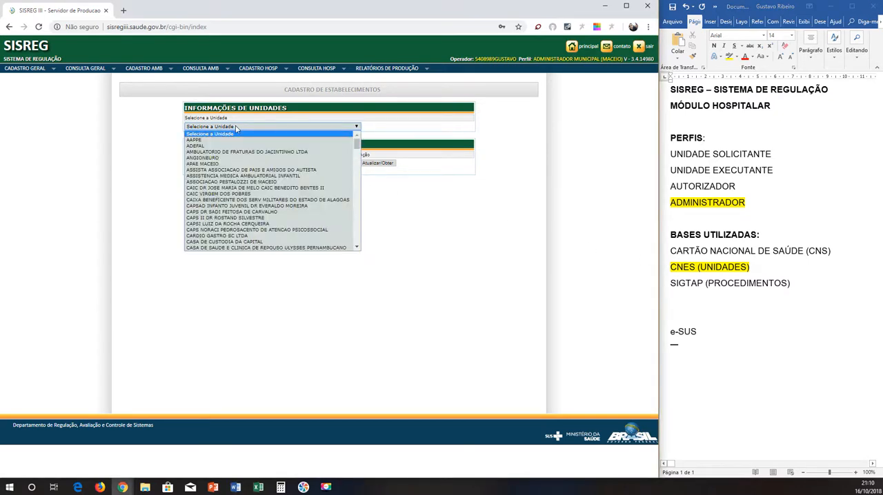
{"action": "scroll", "coordinate": [276, 162], "scroll_direction": "down", "scroll_amount": 5}
{"action": "scroll", "coordinate": [278, 163], "scroll_direction": "down", "scroll_amount": 15}
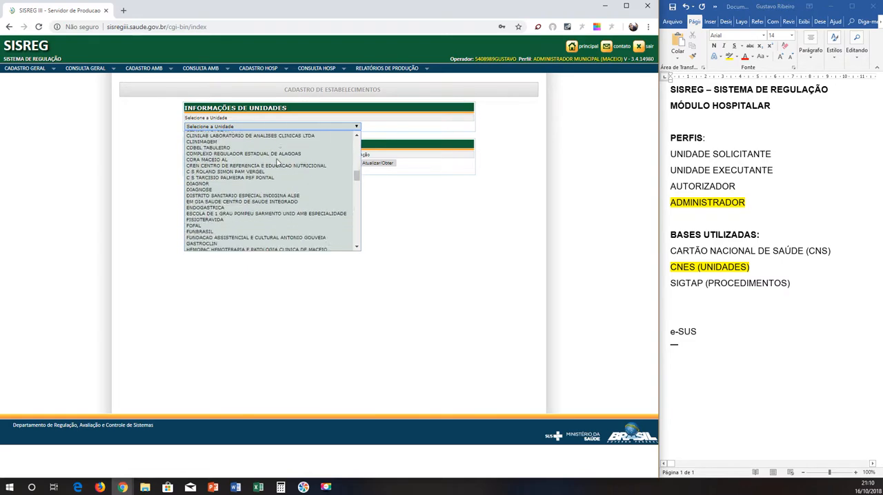
{"action": "scroll", "coordinate": [278, 164], "scroll_direction": "down", "scroll_amount": 20}
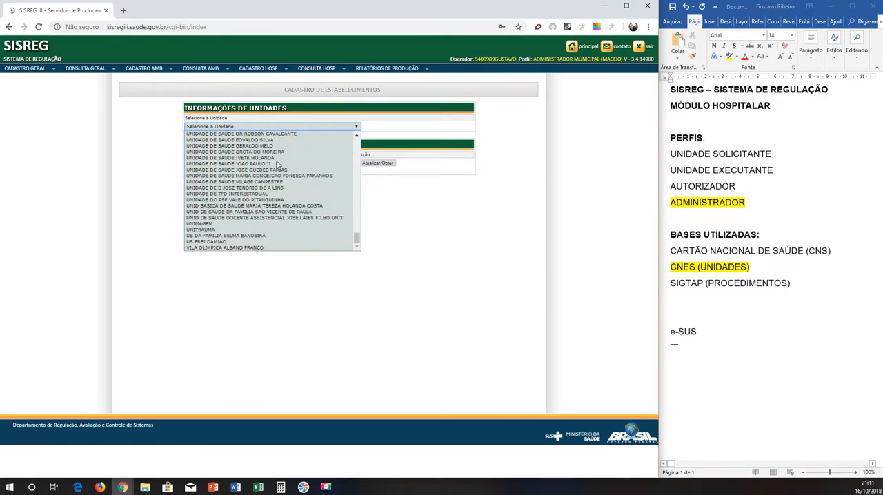
{"action": "scroll", "coordinate": [276, 163], "scroll_direction": "up", "scroll_amount": 20}
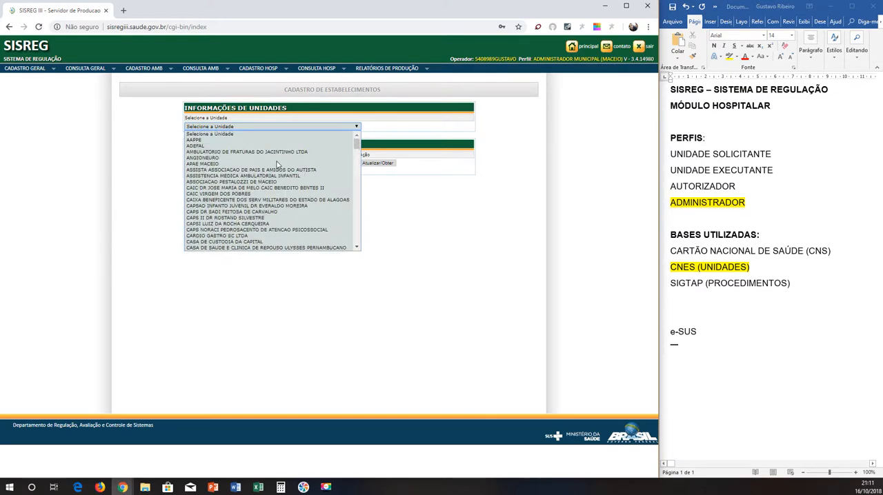
{"action": "left_click", "coordinate": [376, 192]}
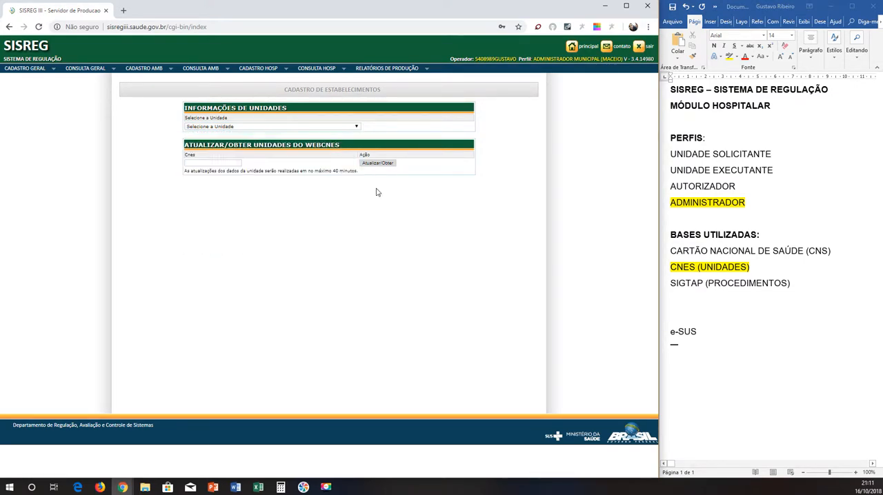
{"action": "left_click", "coordinate": [221, 164]}
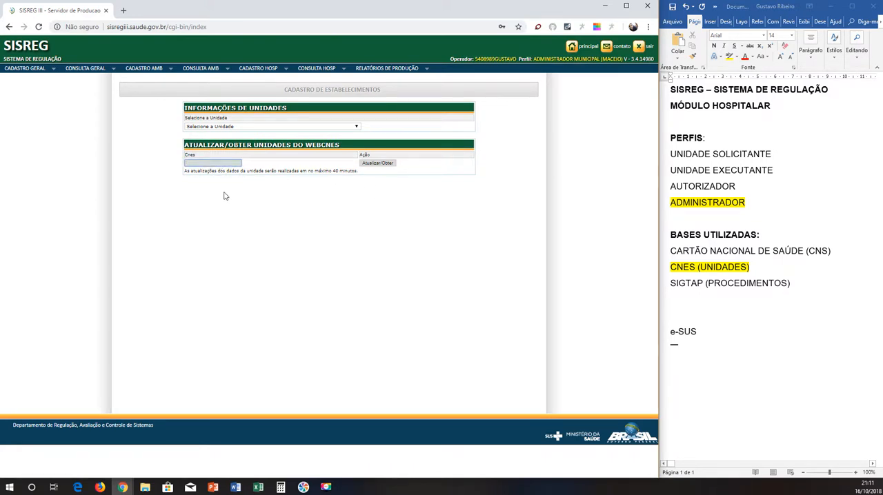
{"action": "type", "text": "2001697"}
{"action": "left_click_drag", "start_coordinate": [203, 164], "coordinate": [155, 171]}
Find the hospitals in the unit list and select HOSPITAL DO ACUCAR to load its registration.
{"action": "left_click", "coordinate": [280, 127]}
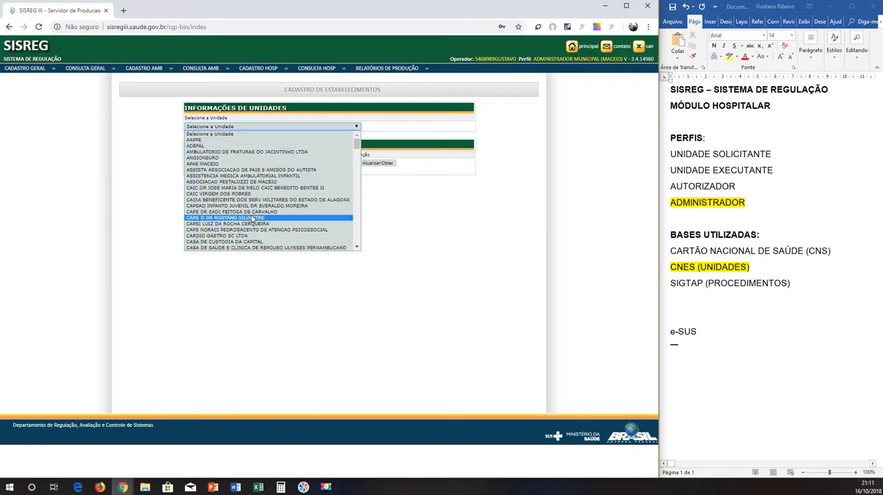
{"action": "scroll", "coordinate": [253, 219], "scroll_direction": "down", "scroll_amount": 15}
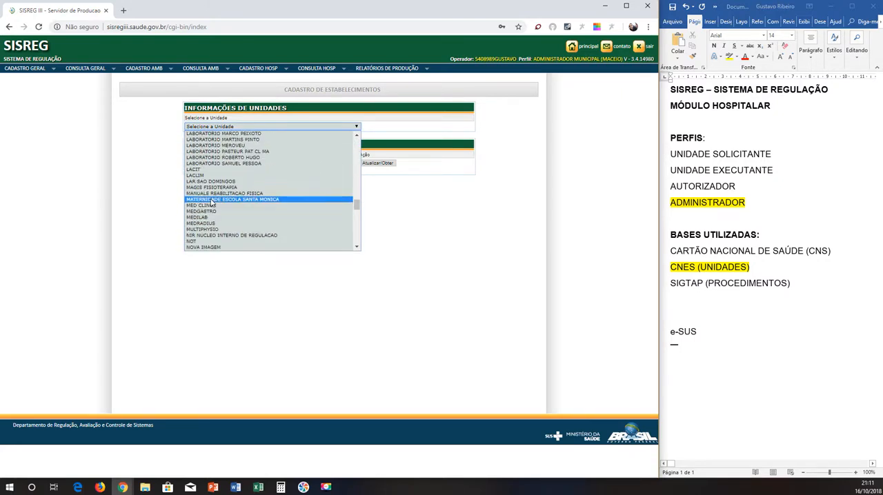
{"action": "scroll", "coordinate": [211, 205], "scroll_direction": "up", "scroll_amount": 3}
{"action": "scroll", "coordinate": [212, 214], "scroll_direction": "down", "scroll_amount": 3}
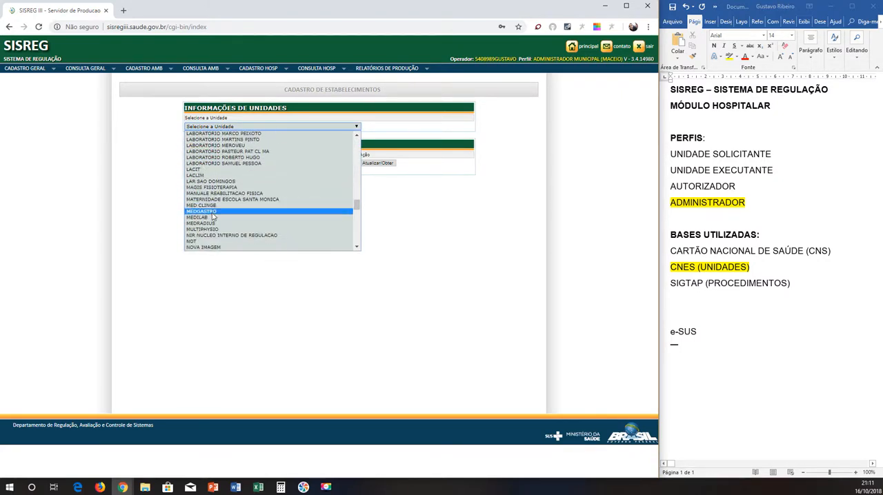
{"action": "type", "text": "h"}
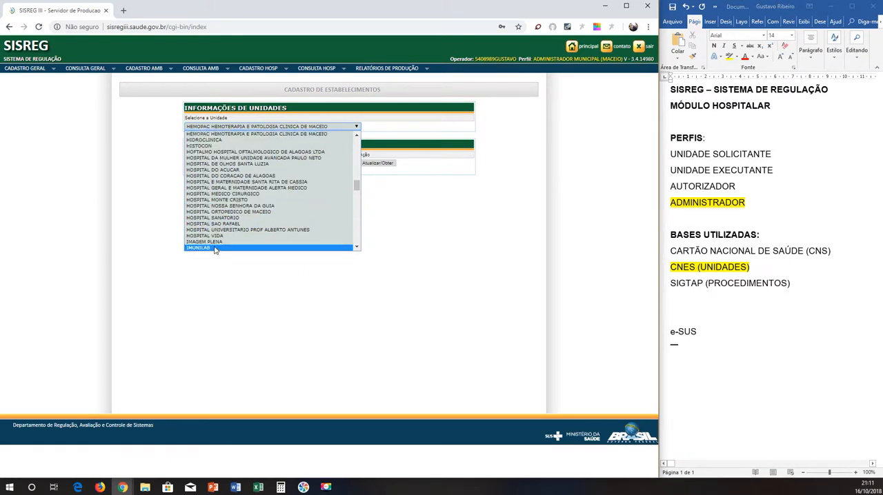
{"action": "type", "text": "hos"}
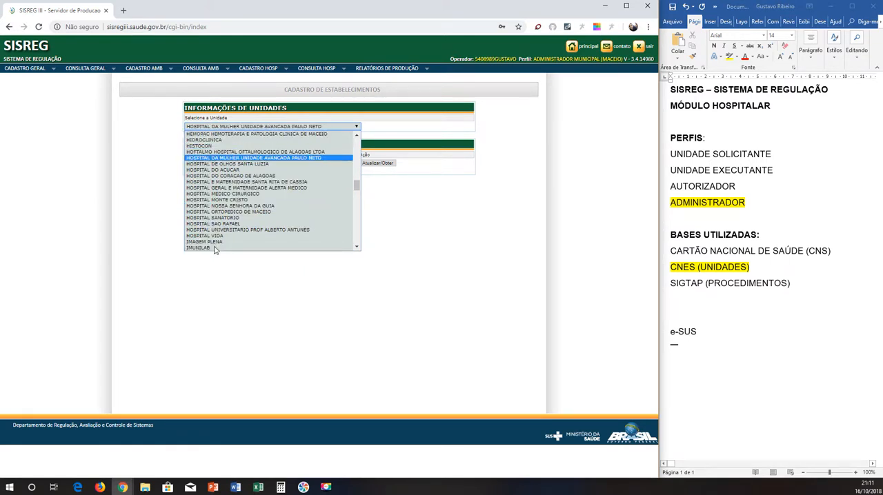
{"action": "left_click", "coordinate": [225, 170]}
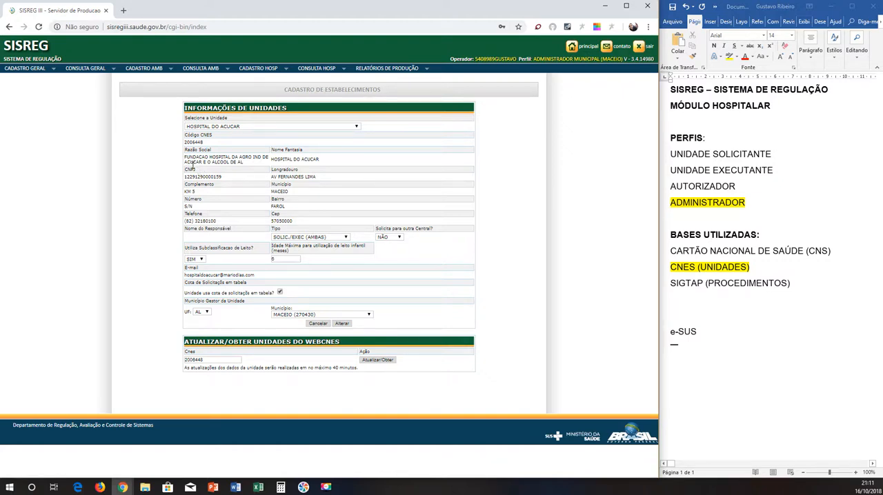
Examine the hospital's registration data, including its trade name, and review the Tipo options, keeping SOLIC./EXEC (AMBAS).
{"action": "left_click_drag", "start_coordinate": [184, 134], "coordinate": [290, 231]}
{"action": "left_click", "coordinate": [289, 232]}
{"action": "left_click", "coordinate": [292, 239]}
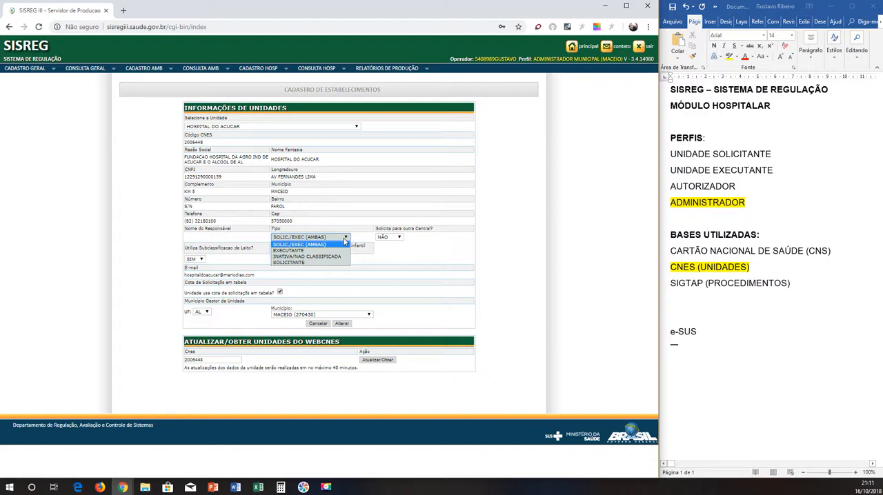
{"action": "left_click", "coordinate": [314, 245]}
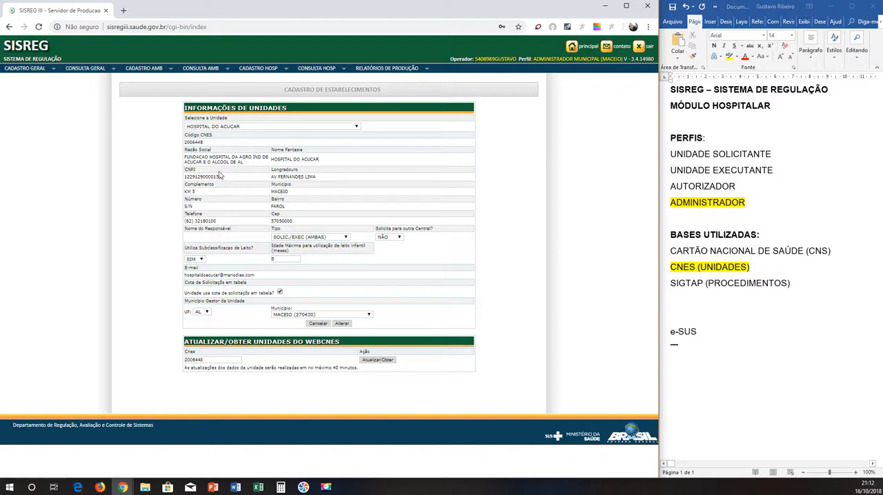
{"action": "left_click_drag", "start_coordinate": [272, 161], "coordinate": [338, 161]}
{"action": "left_click", "coordinate": [681, 216]}
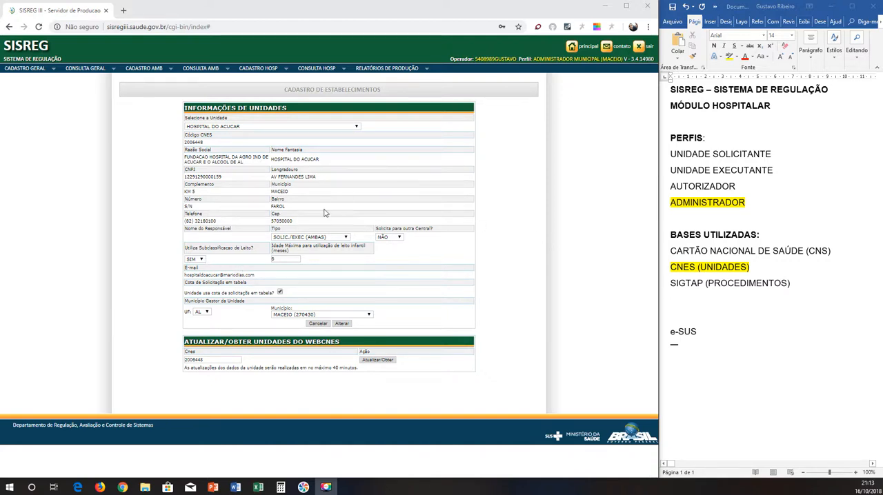
Open the general registration of professionals and select HOSPITAL DO ACUCAR as the unit.
{"action": "mouse_move", "coordinate": [27, 70]}
{"action": "left_click", "coordinate": [26, 88]}
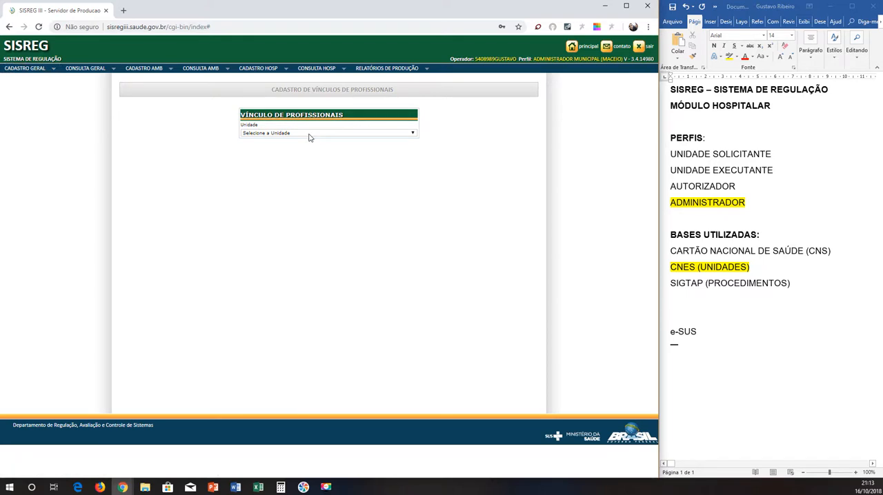
{"action": "left_click", "coordinate": [309, 134]}
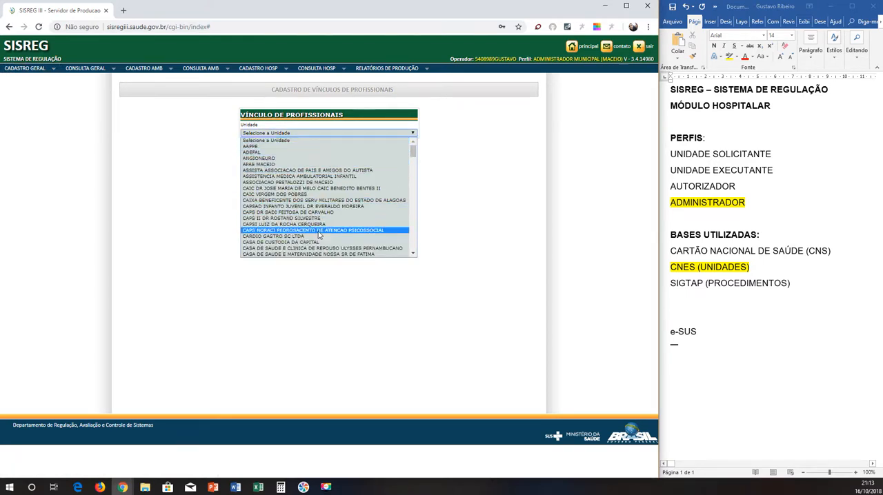
{"action": "scroll", "coordinate": [314, 245], "scroll_direction": "down", "scroll_amount": 5}
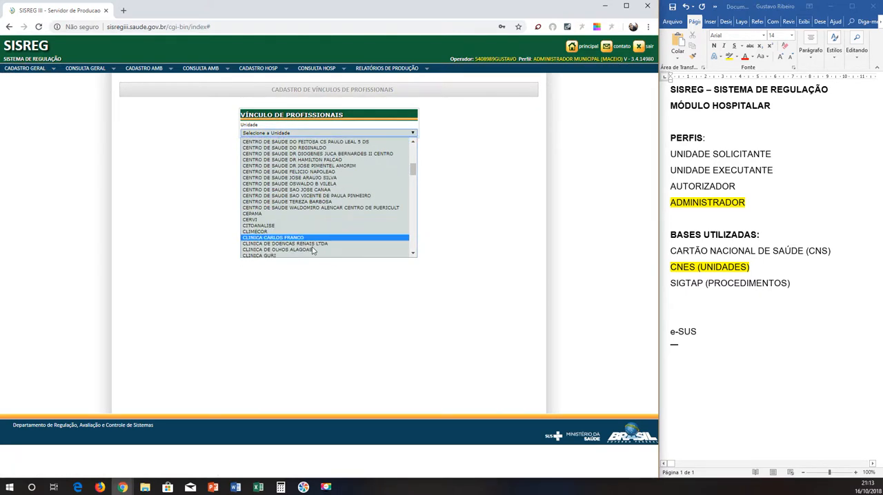
{"action": "scroll", "coordinate": [314, 250], "scroll_direction": "down", "scroll_amount": 3}
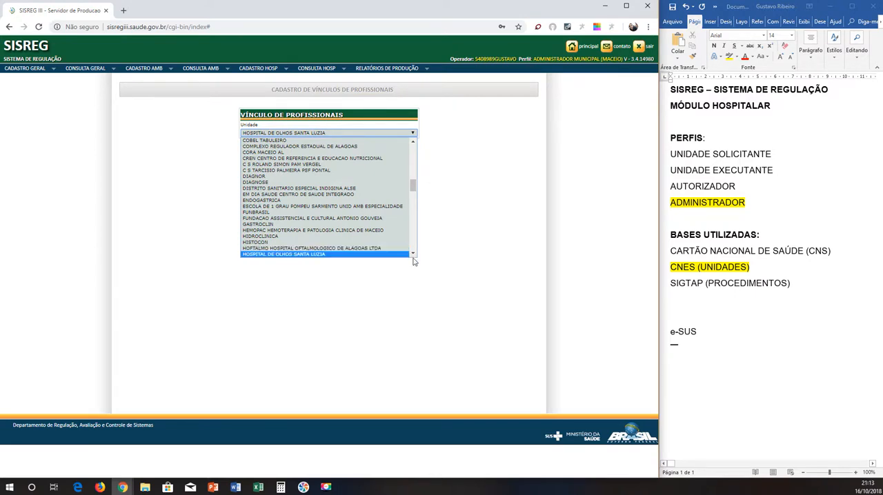
{"action": "scroll", "coordinate": [314, 250], "scroll_direction": "down", "scroll_amount": 1}
{"action": "scroll", "coordinate": [312, 248], "scroll_direction": "up", "scroll_amount": 1}
{"action": "left_click", "coordinate": [310, 246]}
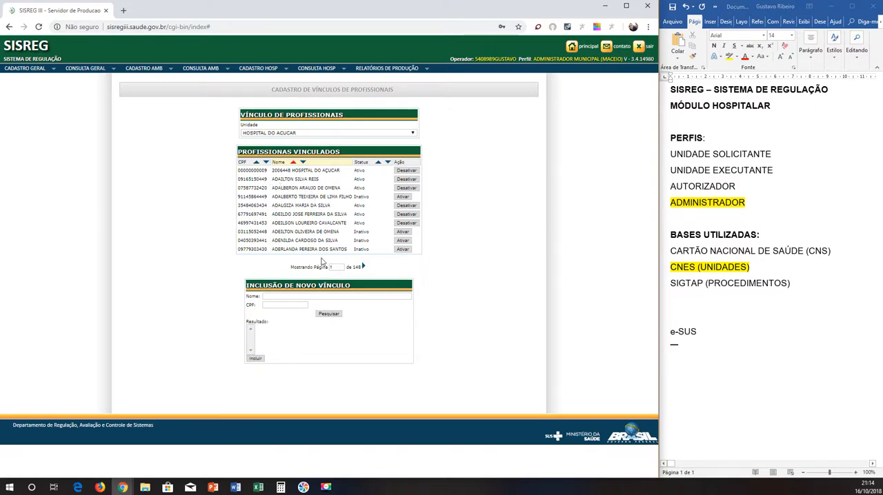
Try to search for a new professional to link using "G" and "GA" as the name, and clear the name.
{"action": "left_click", "coordinate": [274, 297]}
{"action": "type", "text": "G"}
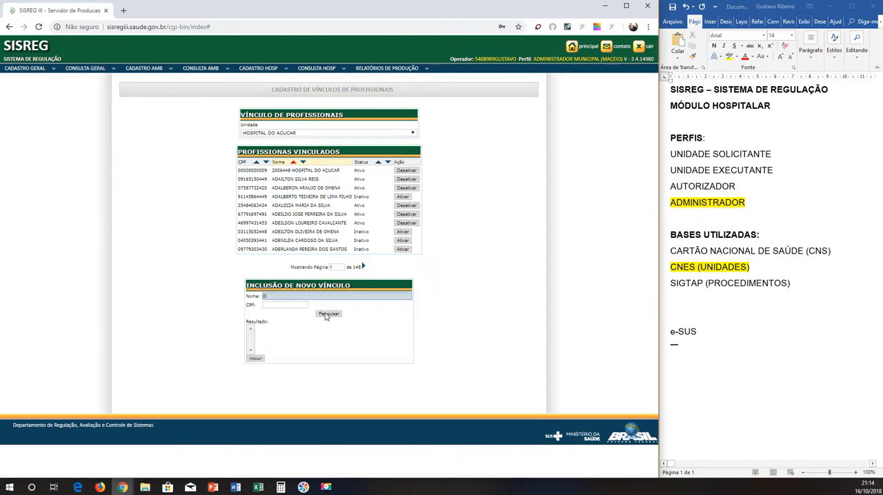
{"action": "left_click", "coordinate": [319, 314]}
{"action": "left_click", "coordinate": [402, 82]}
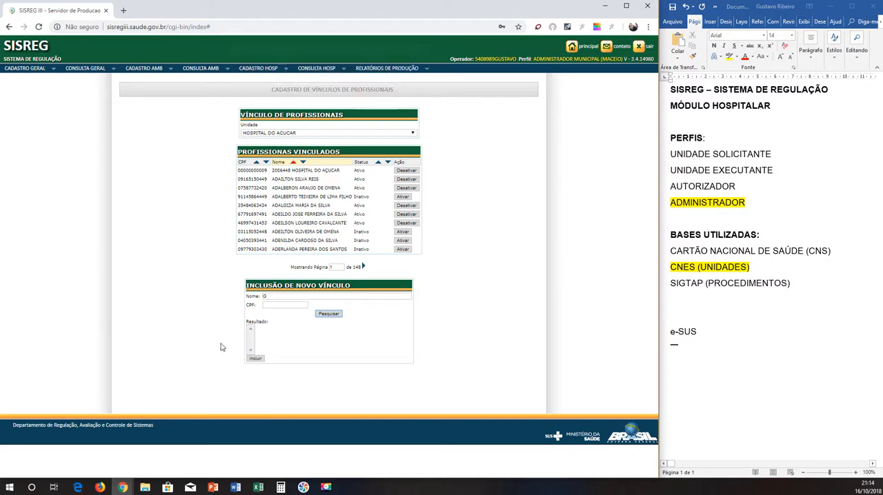
{"action": "type", "text": "A"}
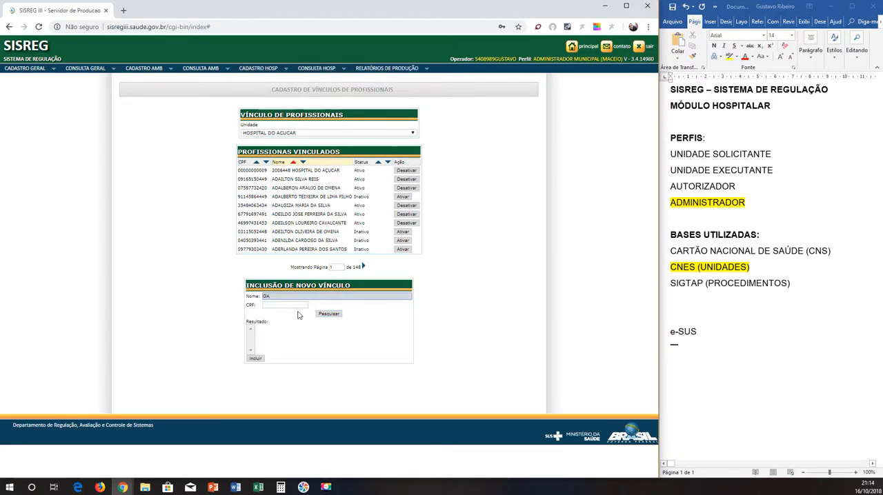
{"action": "left_click", "coordinate": [330, 315]}
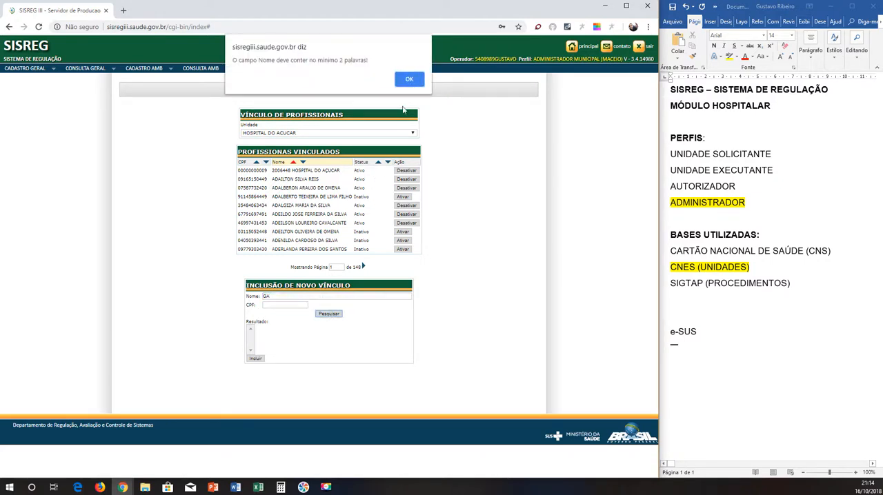
{"action": "left_click", "coordinate": [409, 78]}
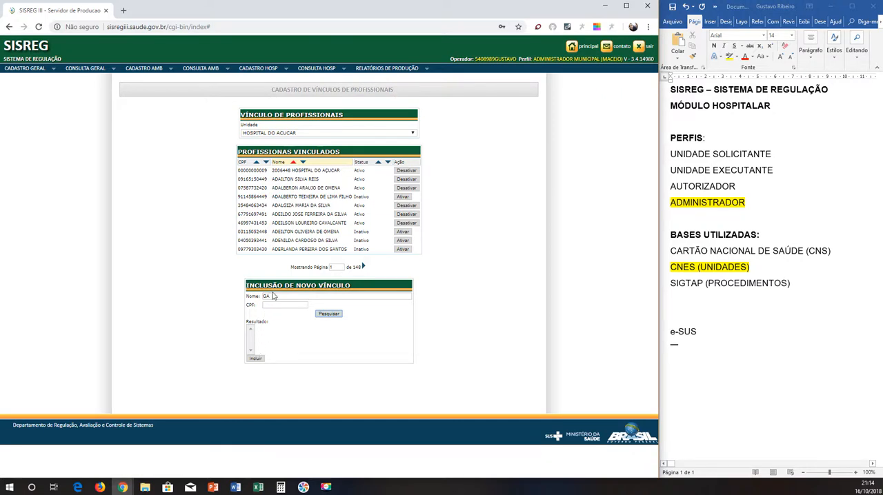
{"action": "left_click", "coordinate": [250, 297]}
{"action": "key", "text": "BackSpace"}
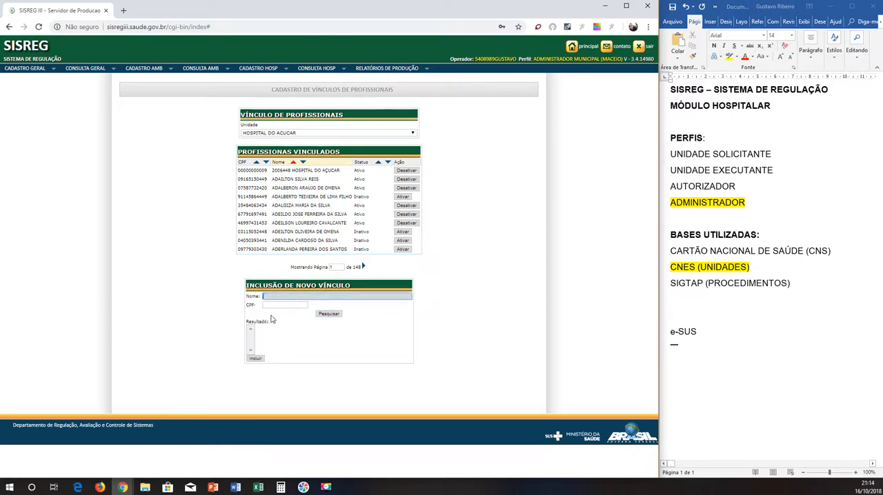
Browse the hospital's linked professionals by advancing to the next page and jumping to pages 10 and 40.
{"action": "left_click", "coordinate": [364, 266]}
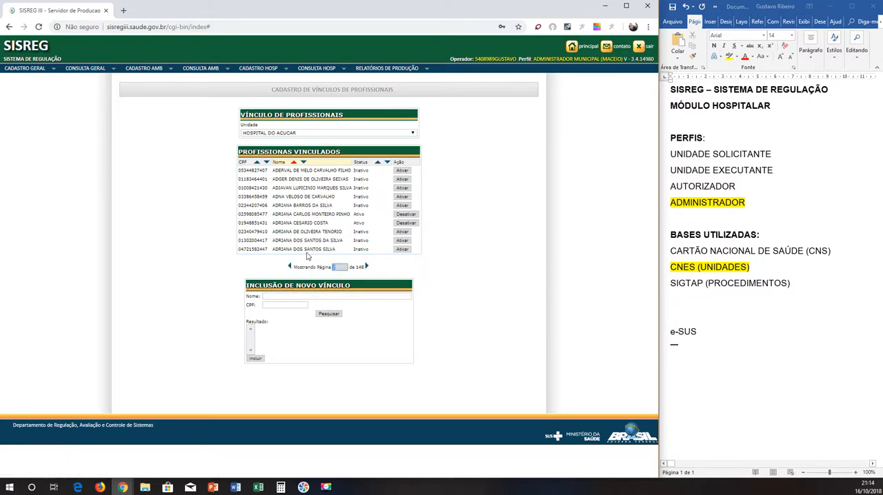
{"action": "type", "text": "10"}
{"action": "key", "text": "Return"}
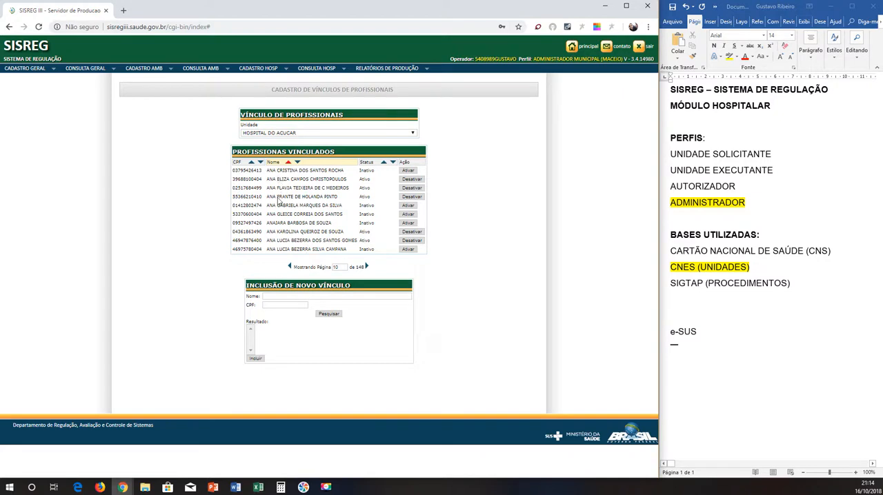
{"action": "left_click", "coordinate": [318, 267]}
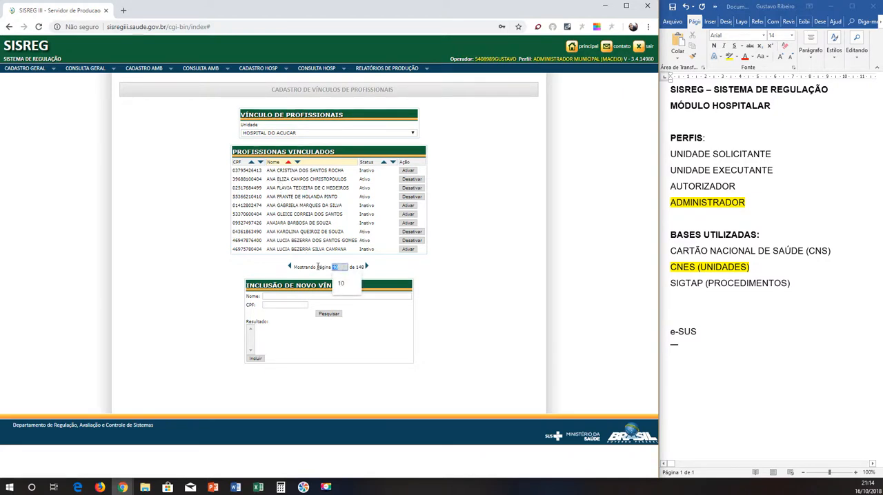
{"action": "type", "text": "40"}
{"action": "key", "text": "Return"}
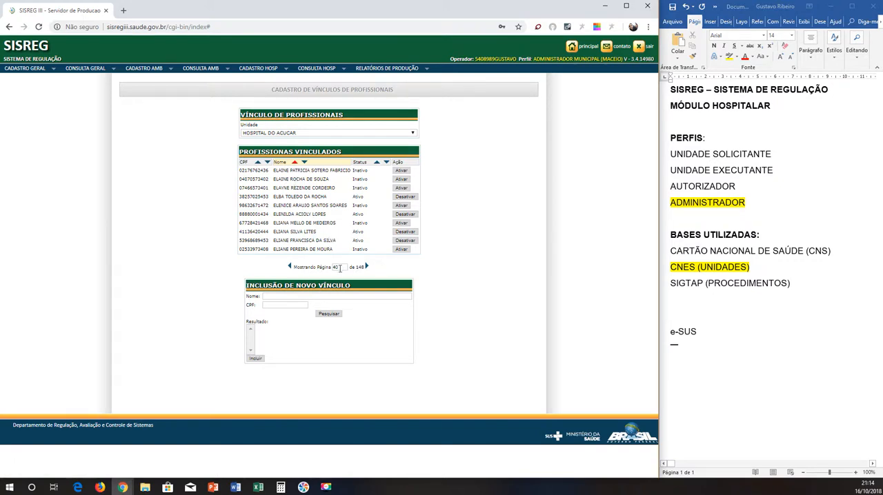
Jump to pages 60 and 65 of the hospital's linked professionals.
{"action": "double_click", "coordinate": [338, 267]}
{"action": "type", "text": "50"}
{"action": "key", "text": "Return"}
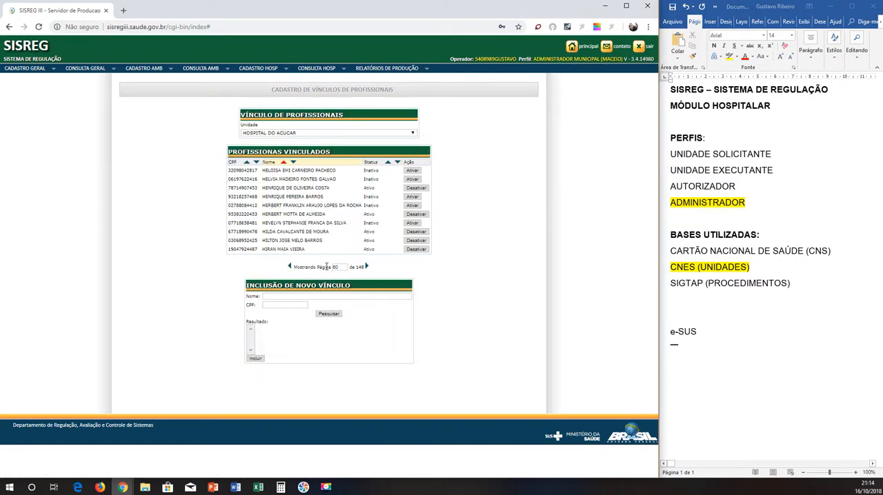
{"action": "double_click", "coordinate": [334, 267]}
{"action": "type", "text": "6"}
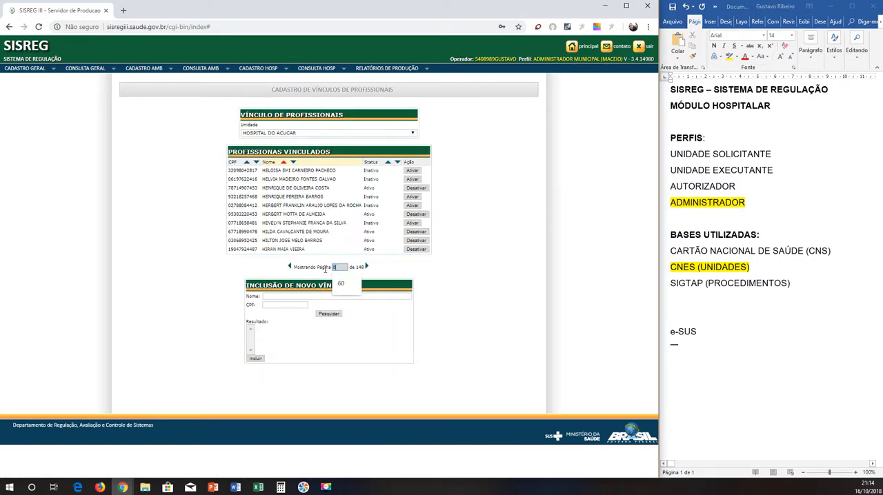
{"action": "type", "text": "5"}
{"action": "key", "text": "Return"}
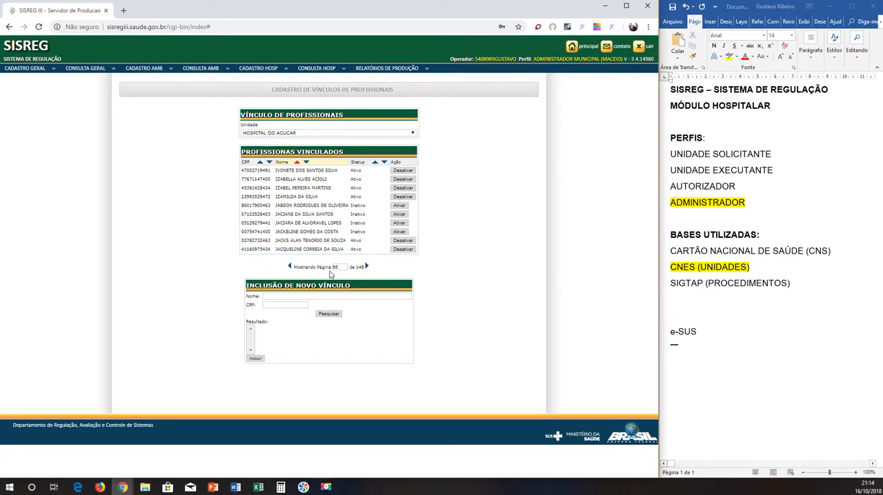
Browse pages 62, 63 and 58 of the linked professionals to find names beginning with Gustavo.
{"action": "left_click_drag", "start_coordinate": [329, 268], "coordinate": [333, 268]}
{"action": "double_click", "coordinate": [339, 268]}
{"action": "type", "text": "62"}
{"action": "key", "text": "Return"}
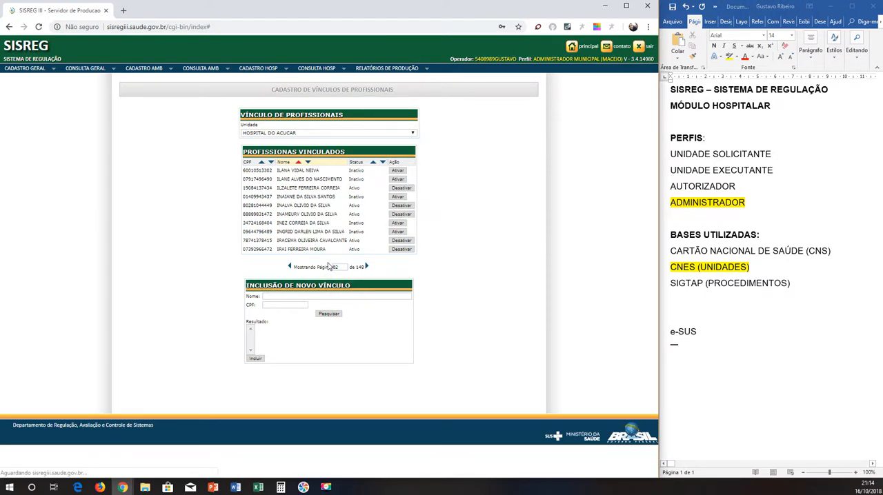
{"action": "double_click", "coordinate": [340, 268]}
{"action": "type", "text": "6"}
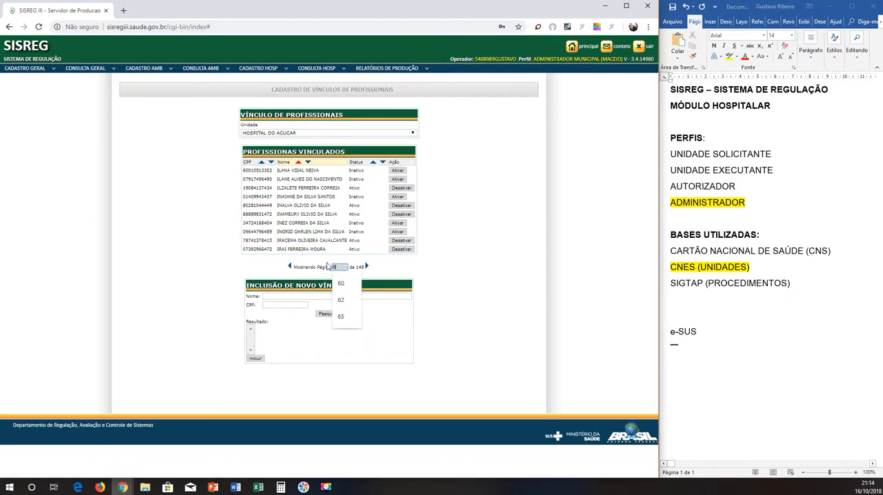
{"action": "type", "text": "3"}
{"action": "key", "text": "Return"}
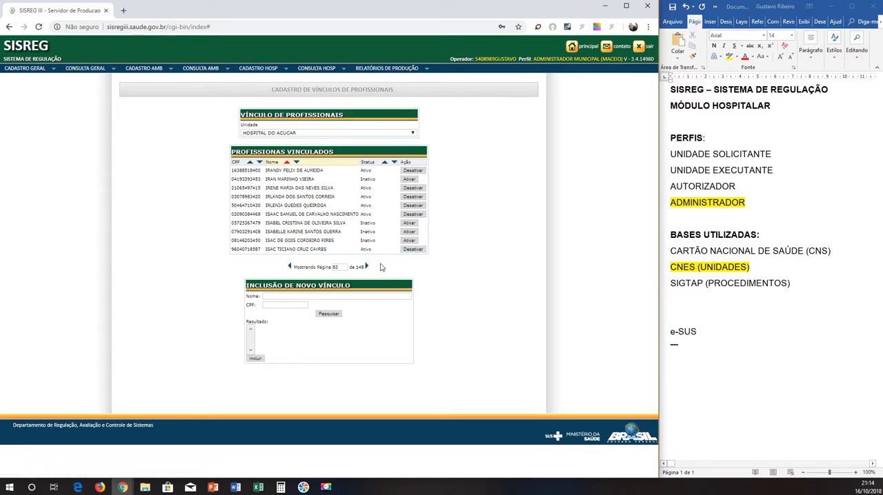
{"action": "double_click", "coordinate": [338, 267]}
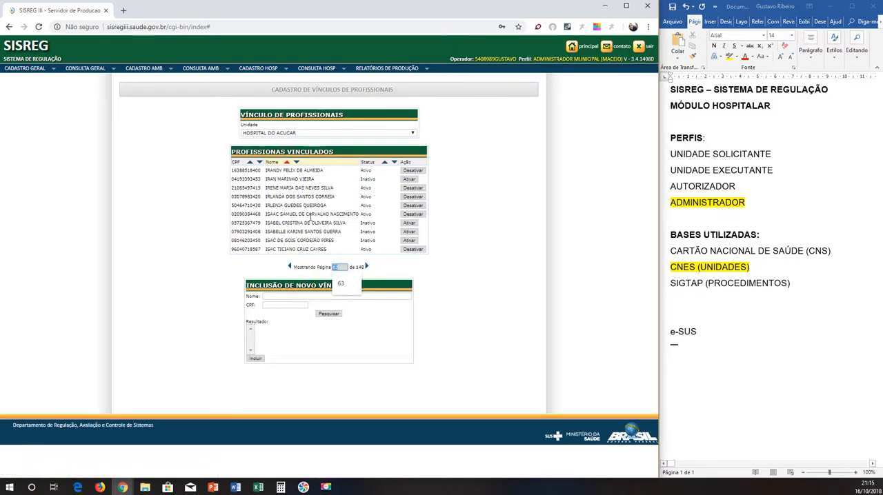
{"action": "type", "text": "58"}
{"action": "key", "text": "Return"}
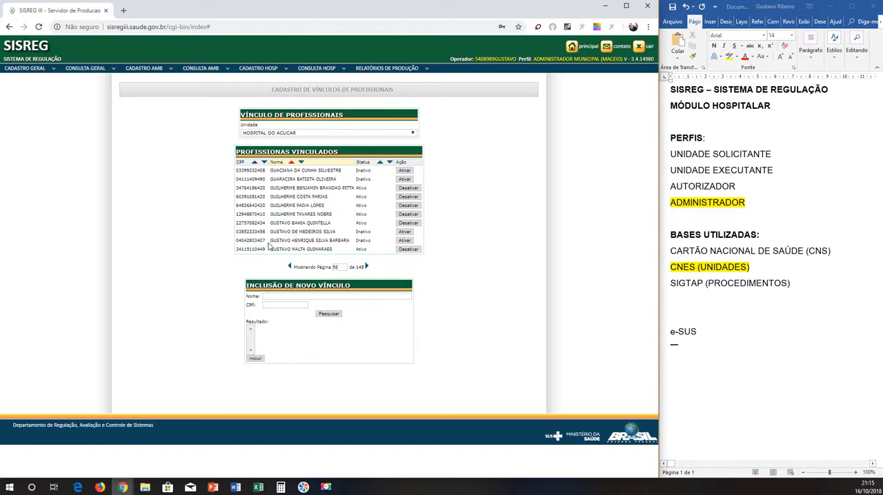
Search for a new link using the copied full name of an inactive listed professional, and select the exactly matching result.
{"action": "left_click_drag", "start_coordinate": [271, 231], "coordinate": [337, 232]}
{"action": "key", "text": "ctrl+c"}
{"action": "left_click", "coordinate": [295, 297]}
{"action": "key", "text": "ctrl+v"}
{"action": "left_click", "coordinate": [330, 315]}
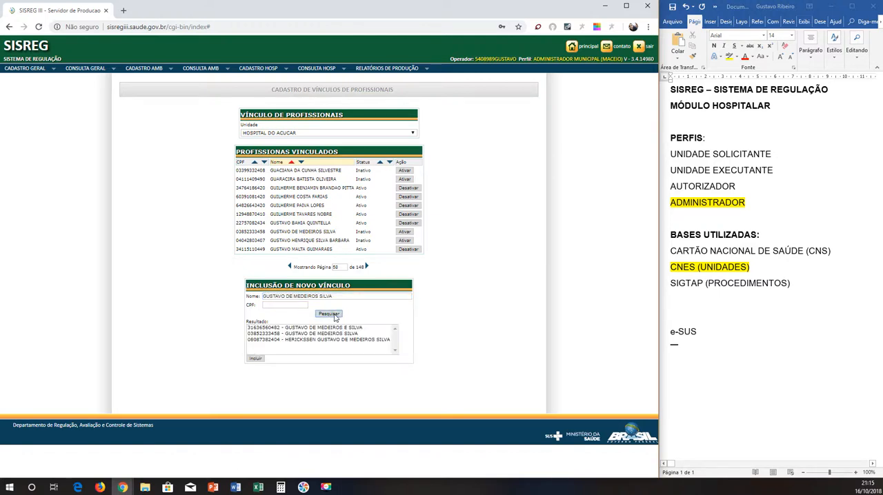
{"action": "left_click", "coordinate": [285, 329]}
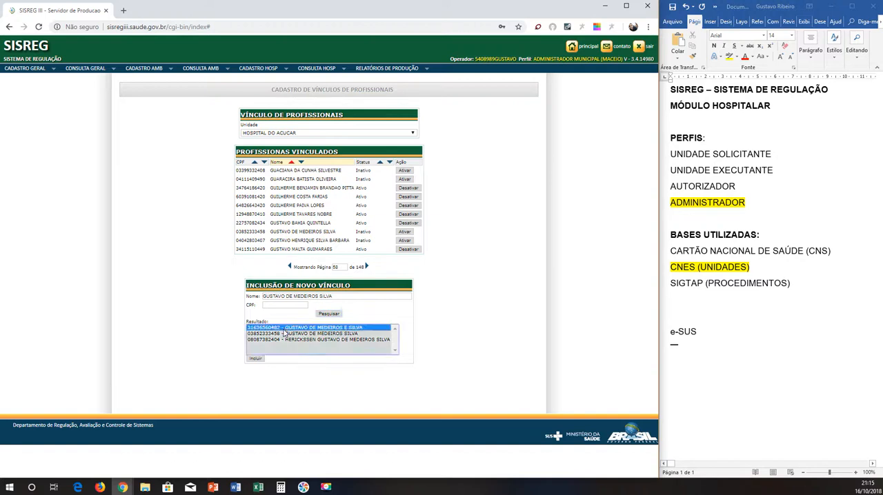
{"action": "left_click", "coordinate": [282, 334]}
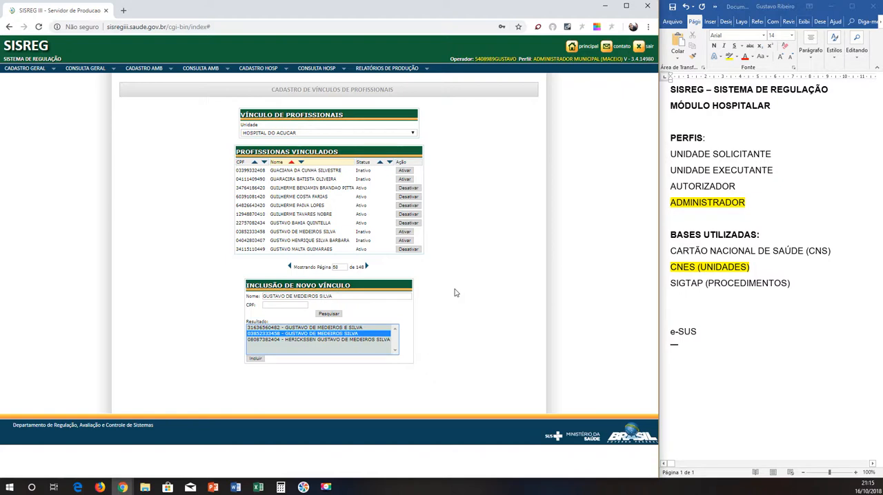
Select the CNES (UNIDADES) line in the Word notes, and open the general registration of operators in SISREG.
{"action": "left_click", "coordinate": [27, 72]}
{"action": "mouse_move", "coordinate": [28, 69]}
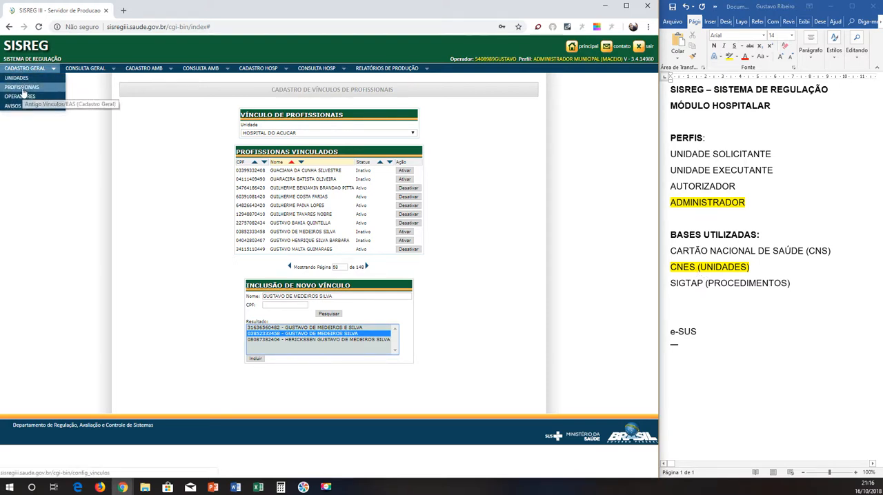
{"action": "triple_click", "coordinate": [733, 272]}
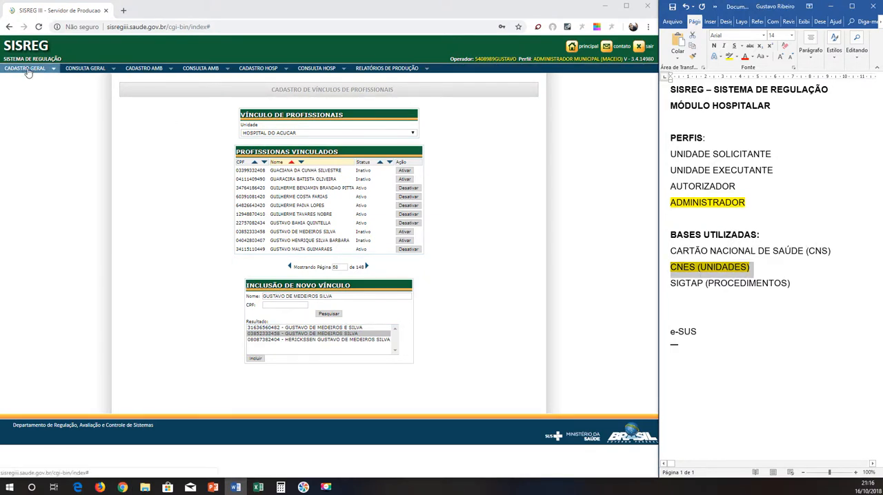
{"action": "mouse_move", "coordinate": [27, 71]}
{"action": "left_click", "coordinate": [26, 97]}
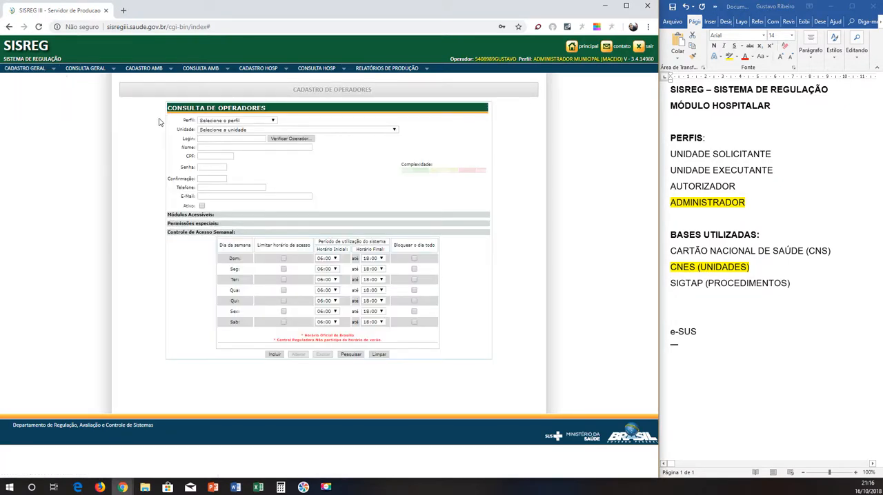
Point out the PERFIS heading and unit profiles in the Word notes, and review the Perfil options in SISREG's operator form.
{"action": "left_click", "coordinate": [677, 172]}
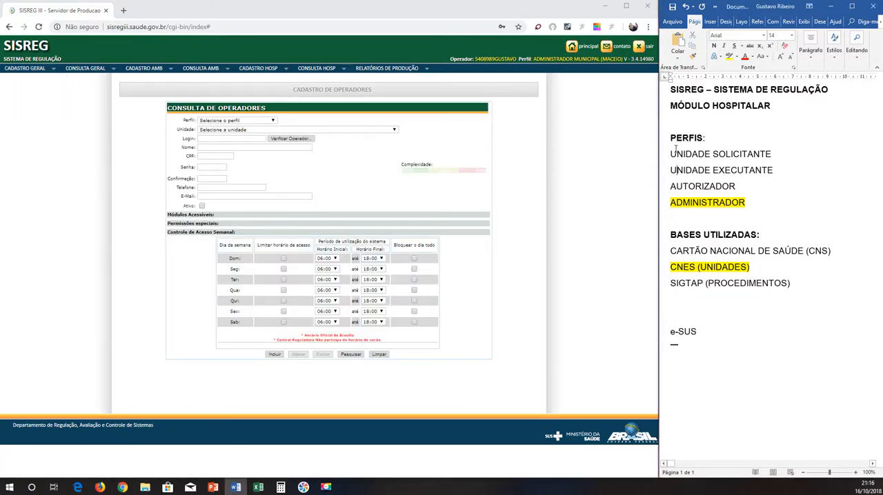
{"action": "triple_click", "coordinate": [677, 141]}
{"action": "left_click", "coordinate": [680, 155]}
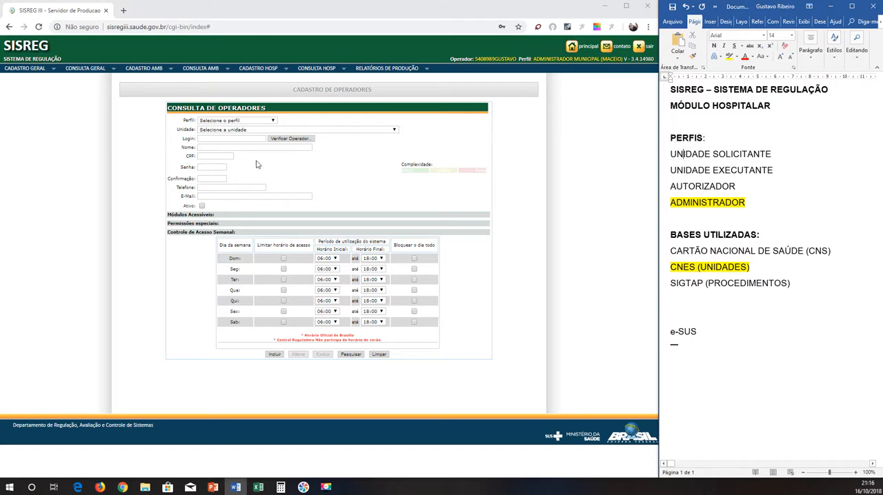
{"action": "left_click", "coordinate": [214, 121]}
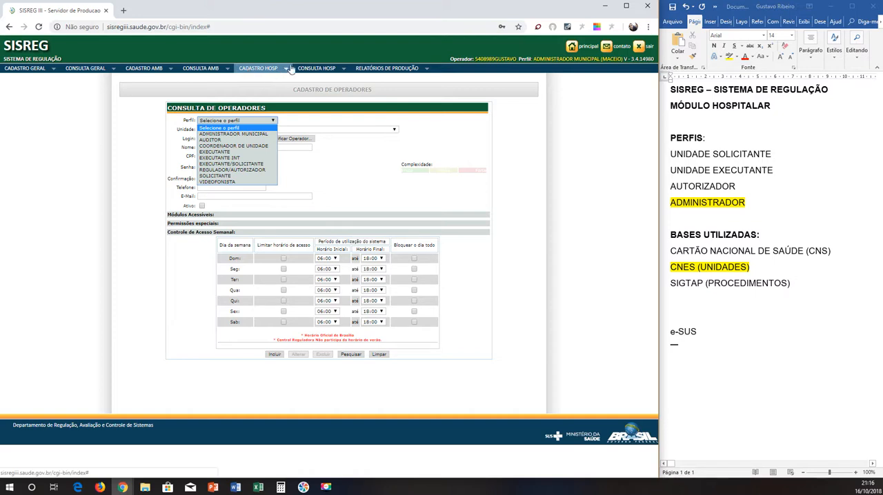
{"action": "left_click", "coordinate": [254, 70]}
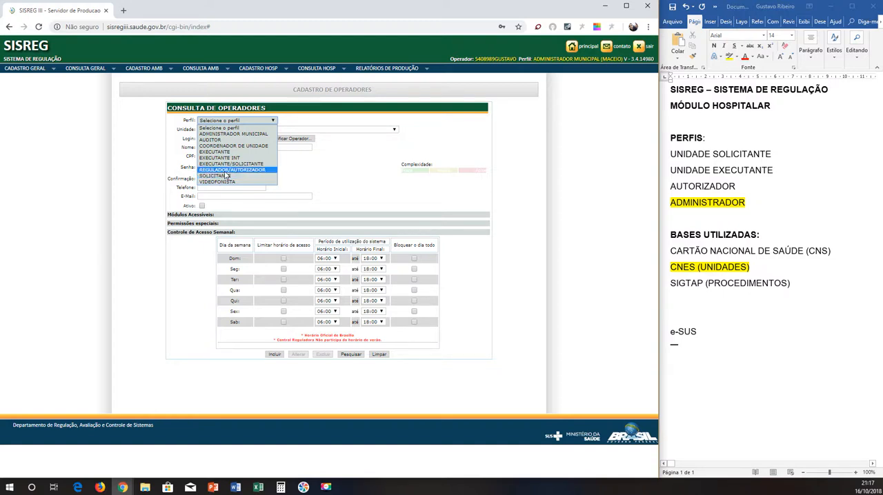
Highlight AUTORIZADOR in yellow in the Word notes' list of profiles.
{"action": "left_click", "coordinate": [697, 194]}
{"action": "double_click", "coordinate": [697, 194]}
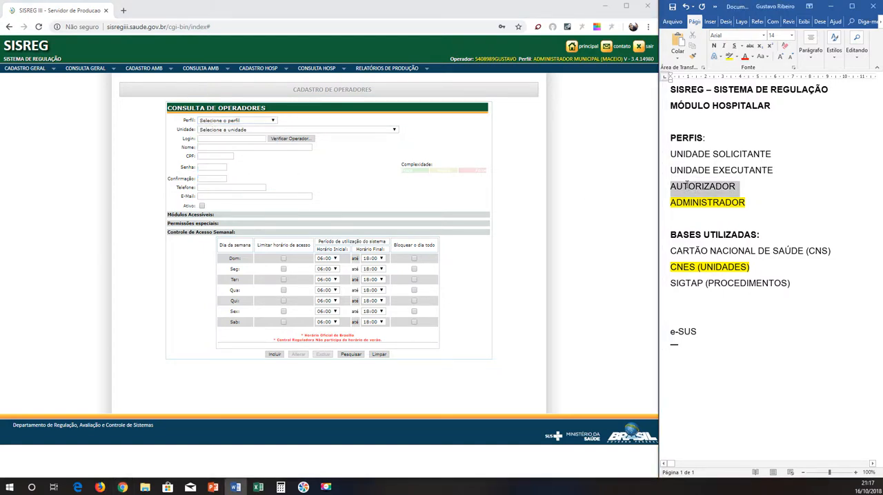
{"action": "left_click", "coordinate": [728, 58]}
Remove the yellow highlighting from AUTORIZADOR, ADMINISTRADOR and CNES (UNIDADES) in the notes.
{"action": "left_click", "coordinate": [749, 203], "text": "shift"}
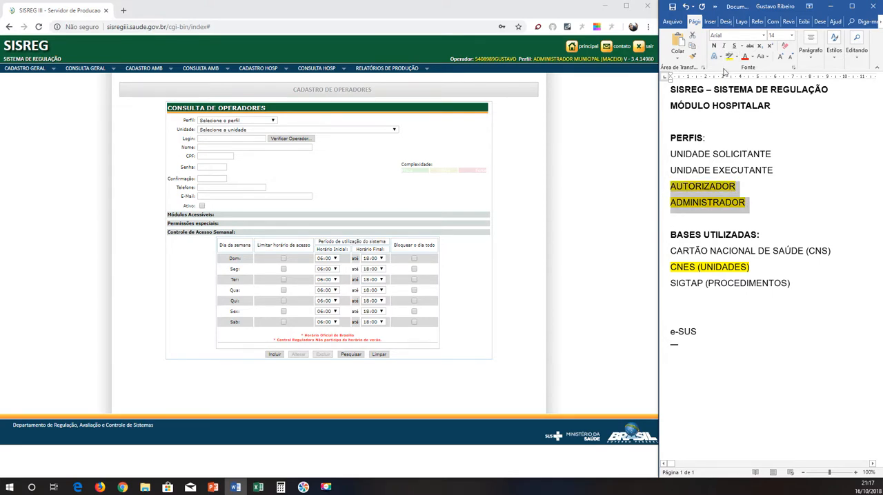
{"action": "left_click", "coordinate": [737, 58]}
{"action": "left_click", "coordinate": [746, 120]}
{"action": "left_click_drag", "start_coordinate": [752, 268], "coordinate": [670, 268]}
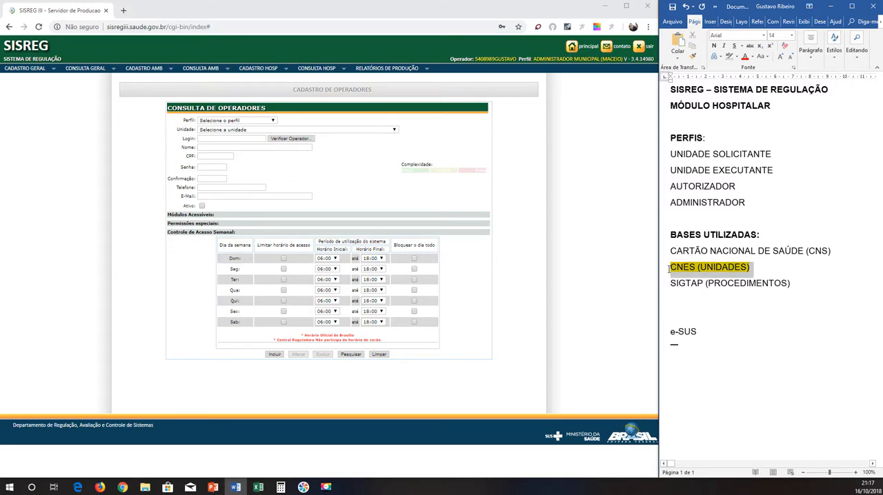
{"action": "left_click", "coordinate": [729, 57]}
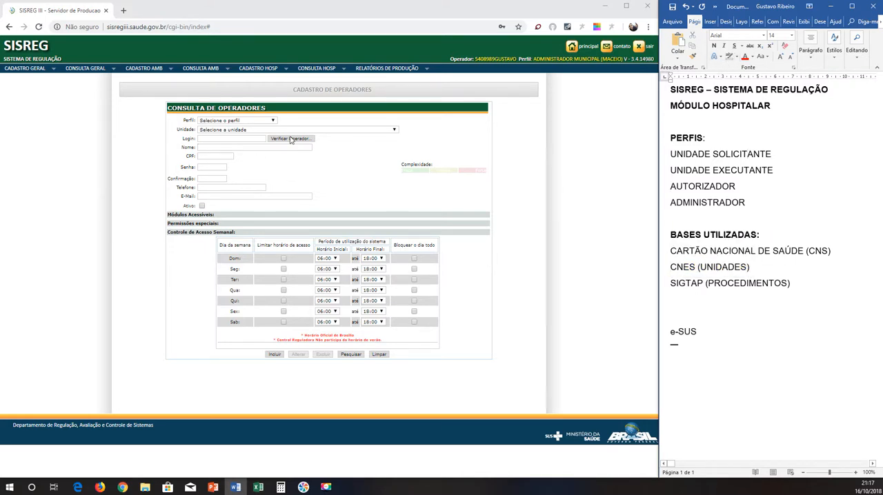
Set the operator profile to EXECUTANTE in SISREG and review the available units.
{"action": "left_click", "coordinate": [236, 121]}
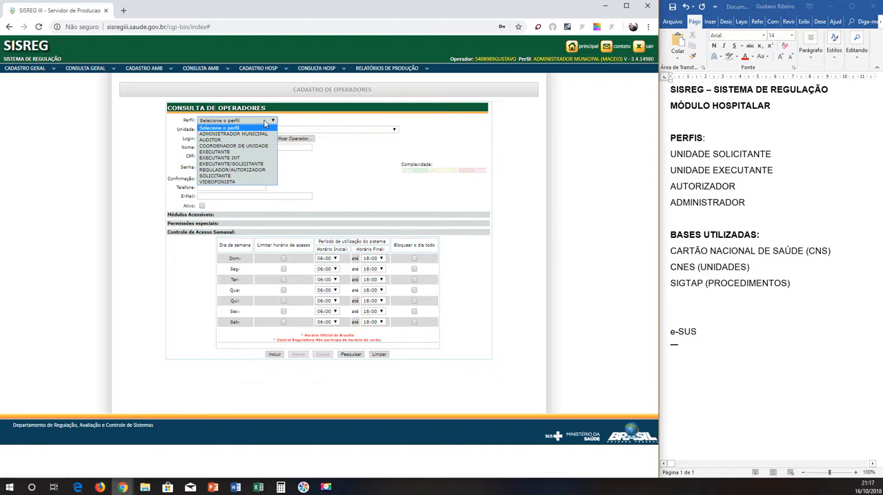
{"action": "left_click", "coordinate": [227, 151]}
{"action": "left_click", "coordinate": [220, 130]}
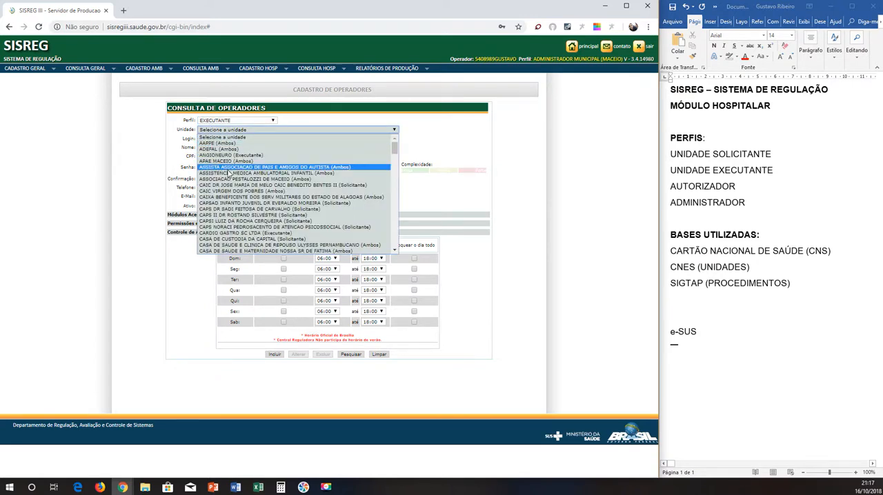
{"action": "left_click", "coordinate": [230, 169]}
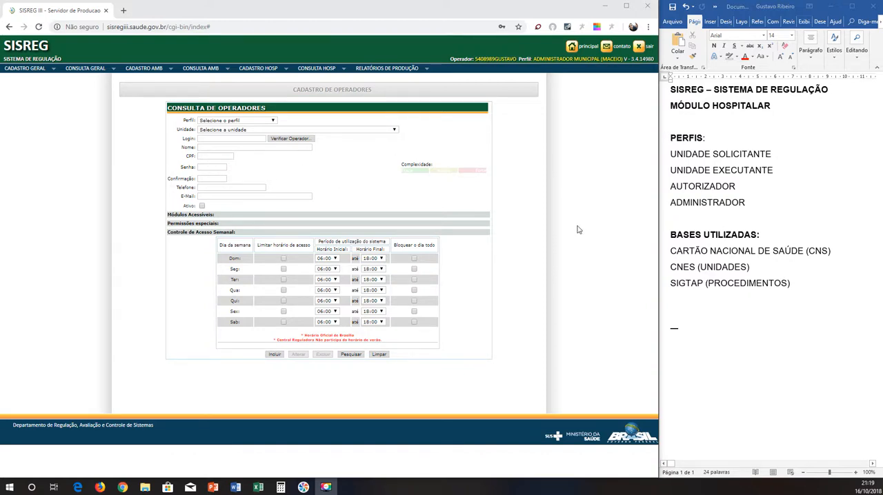
Open the hospital registration of beds (Leitos) and select HOSPITAL DO ACUCAR as the unit.
{"action": "left_click", "coordinate": [736, 219]}
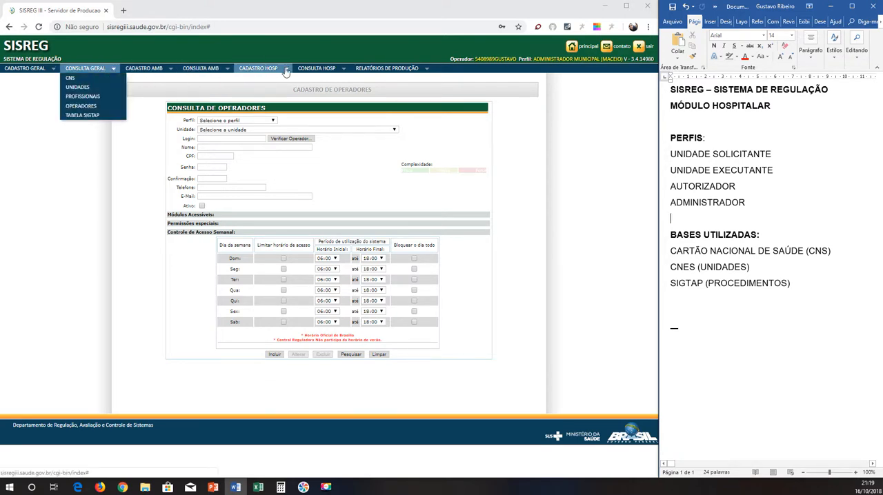
{"action": "mouse_move", "coordinate": [284, 71]}
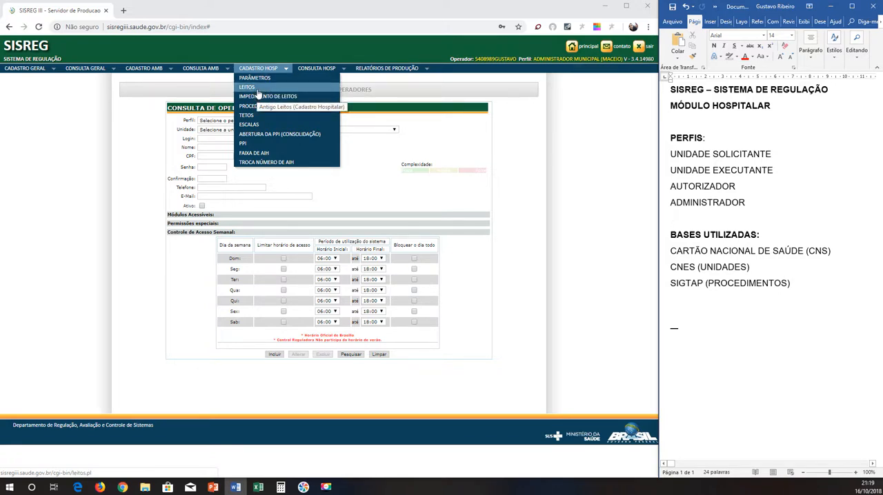
{"action": "left_click", "coordinate": [257, 88]}
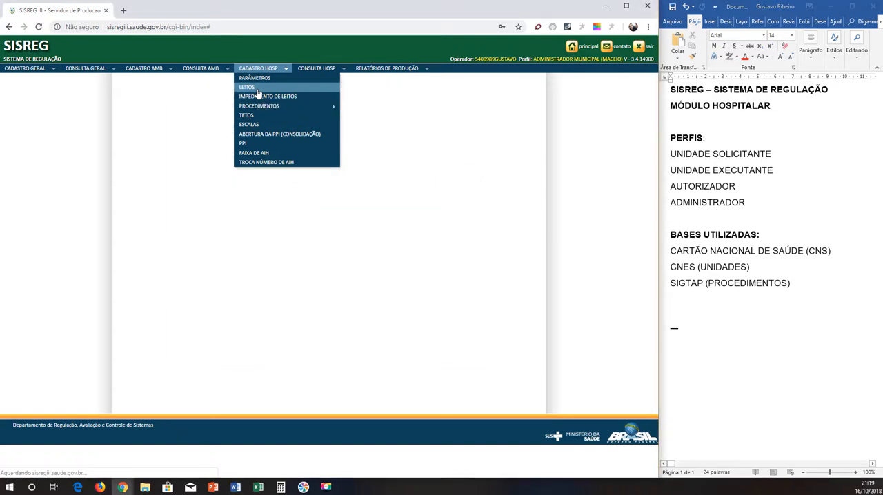
{"action": "left_click", "coordinate": [397, 132]}
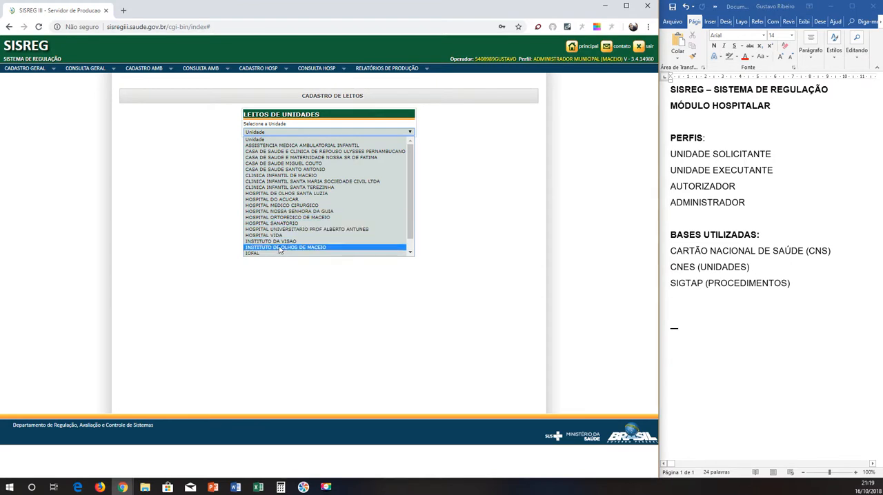
{"action": "left_click", "coordinate": [283, 199]}
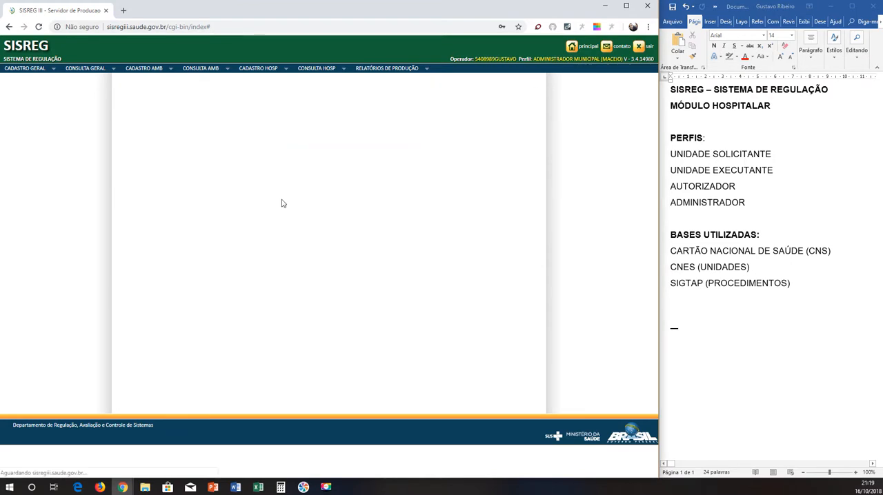
Review the hospital's beds by clinic and open the CARDIOLOGIA row under ESPEC - CIRURGICO for editing.
{"action": "scroll", "coordinate": [501, 195], "scroll_direction": "down", "scroll_amount": 2}
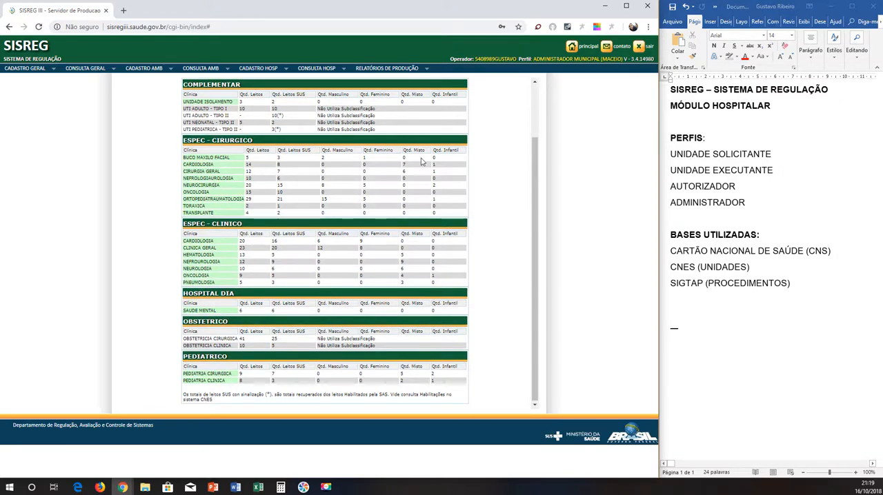
{"action": "scroll", "coordinate": [530, 148], "scroll_direction": "up", "scroll_amount": 2}
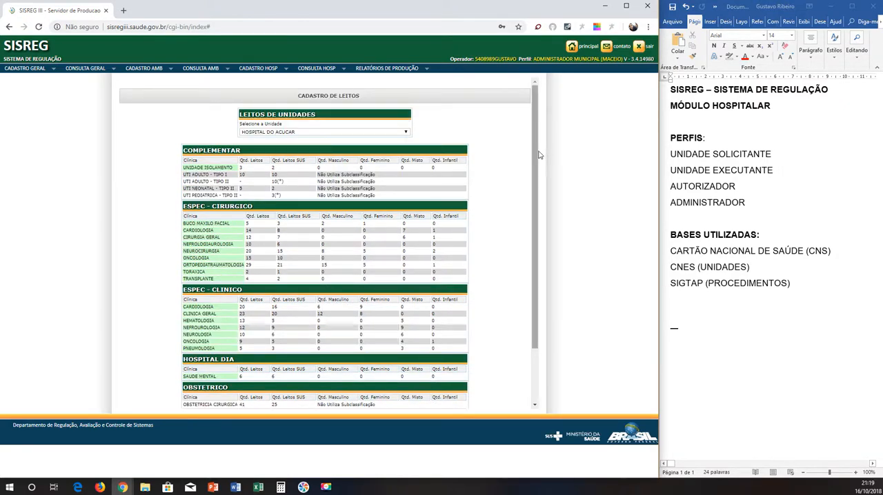
{"action": "scroll", "coordinate": [534, 161], "scroll_direction": "down", "scroll_amount": 1}
{"action": "scroll", "coordinate": [534, 161], "scroll_direction": "up", "scroll_amount": 1}
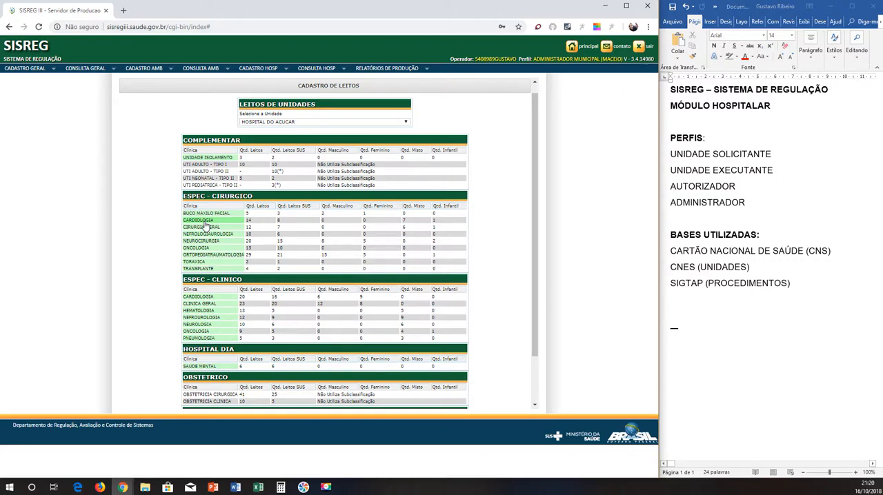
{"action": "left_click", "coordinate": [204, 222]}
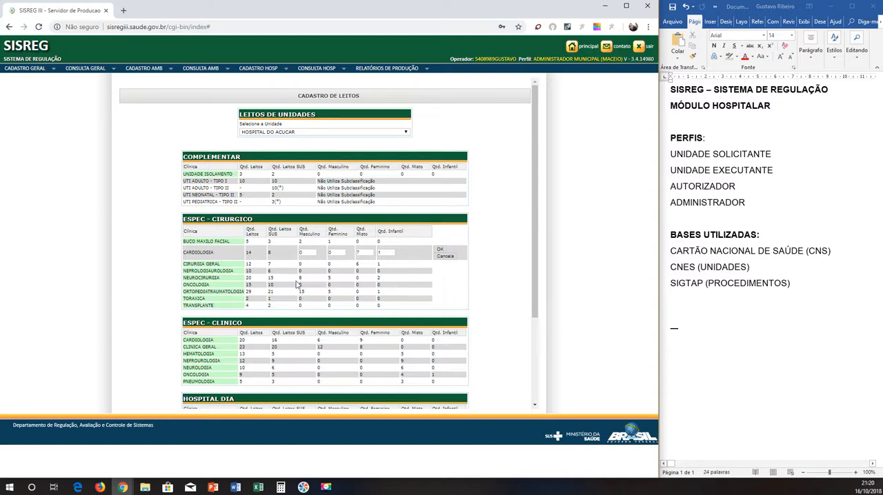
Point out the CNES (UNIDADES) line among the databases in the Word notes by selecting it, and clear the selection.
{"action": "left_click", "coordinate": [708, 275]}
{"action": "triple_click", "coordinate": [706, 267]}
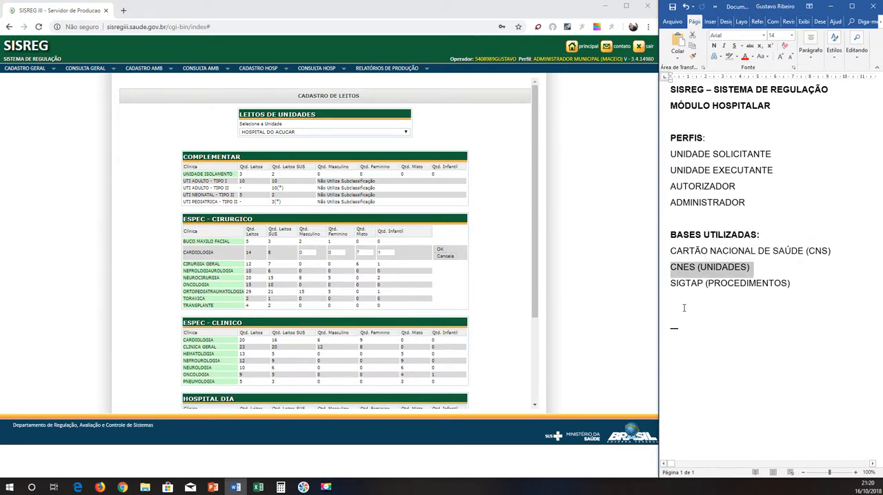
{"action": "left_click", "coordinate": [675, 269]}
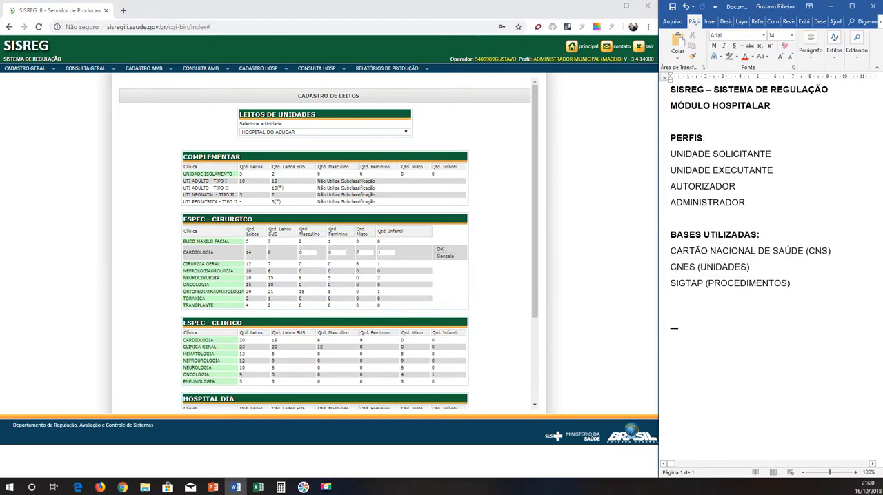
In the Word notes, highlight the CNES (UNIDADES) line in yellow and select the whole BASES UTILIZADAS block.
{"action": "left_click_drag", "start_coordinate": [672, 268], "coordinate": [754, 268]}
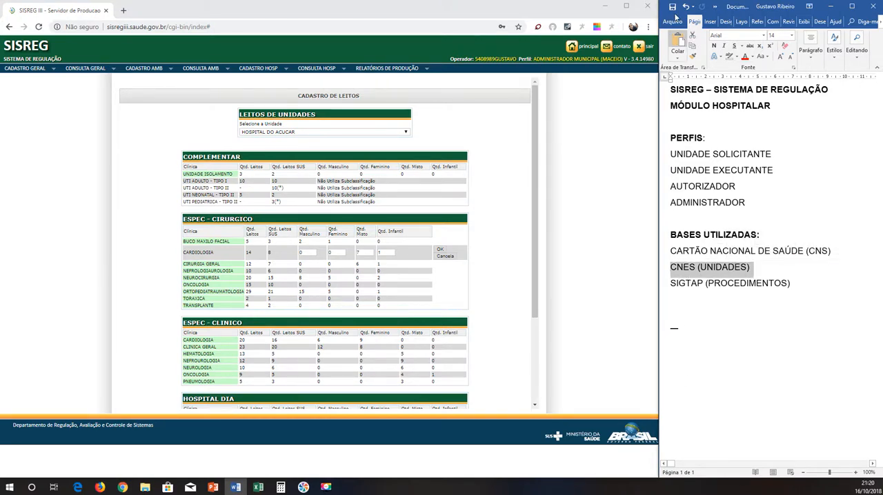
{"action": "left_click", "coordinate": [736, 56]}
{"action": "left_click", "coordinate": [733, 71]}
{"action": "left_click", "coordinate": [781, 186]}
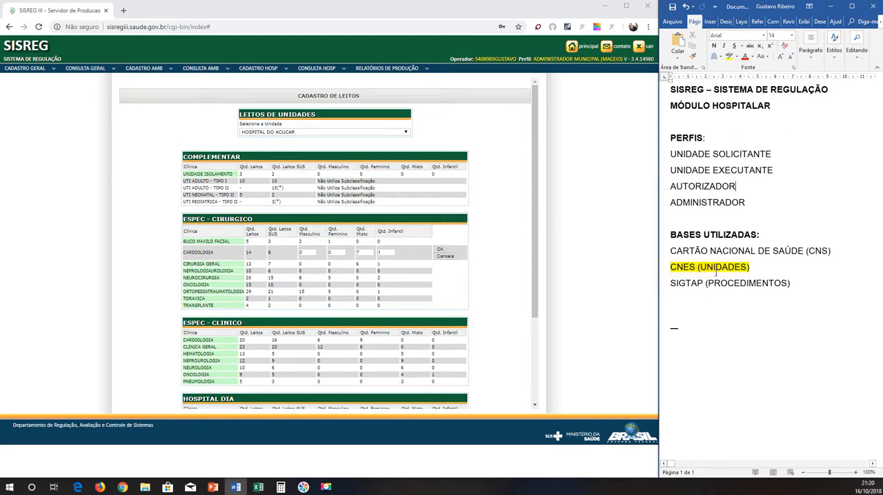
{"action": "left_click", "coordinate": [665, 255]}
{"action": "left_click_drag", "start_coordinate": [660, 239], "coordinate": [663, 292]}
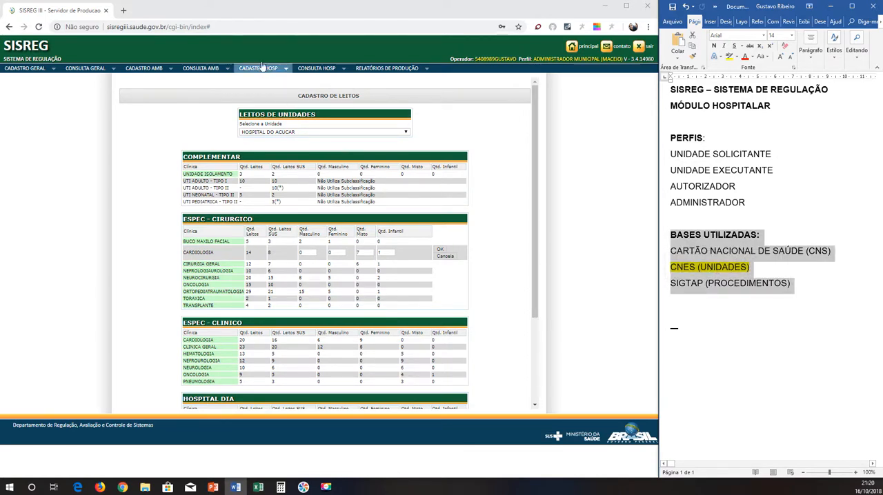
Highlight the SIGTAP (PROCEDIMENTOS) line in yellow in the Word notes.
{"action": "mouse_move", "coordinate": [263, 74]}
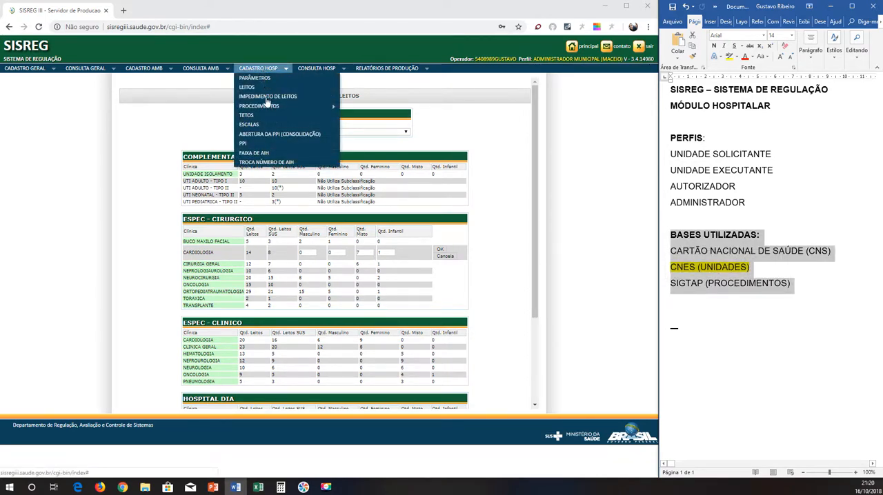
{"action": "mouse_move", "coordinate": [265, 109]}
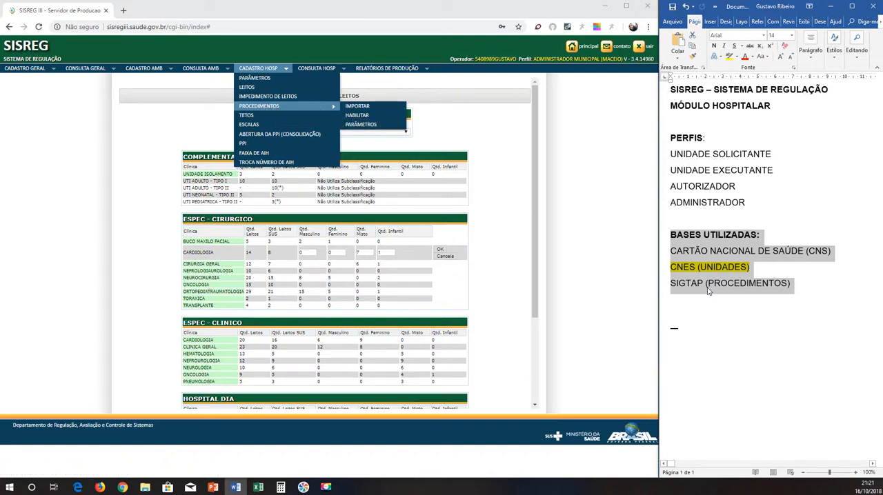
{"action": "left_click", "coordinate": [686, 284]}
{"action": "left_click", "coordinate": [665, 288]}
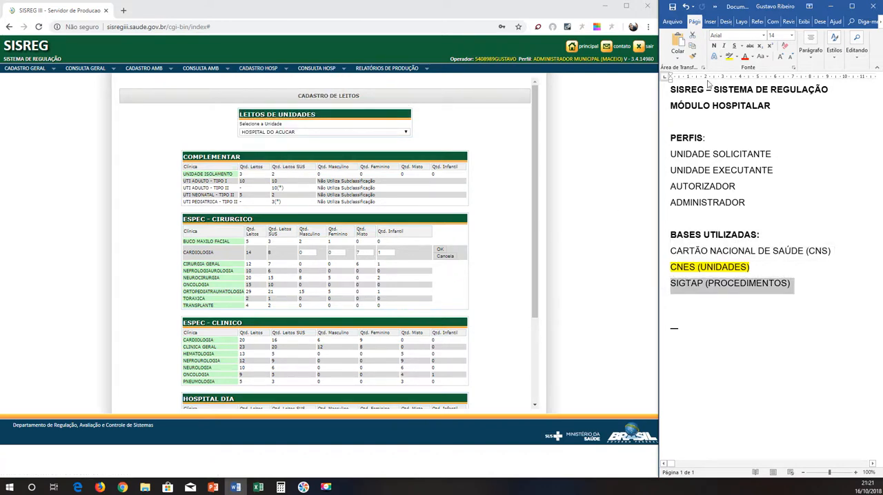
{"action": "left_click", "coordinate": [730, 56]}
Remove the yellow highlight from the CNES (UNIDADES) line.
{"action": "left_click_drag", "start_coordinate": [680, 271], "coordinate": [751, 269]}
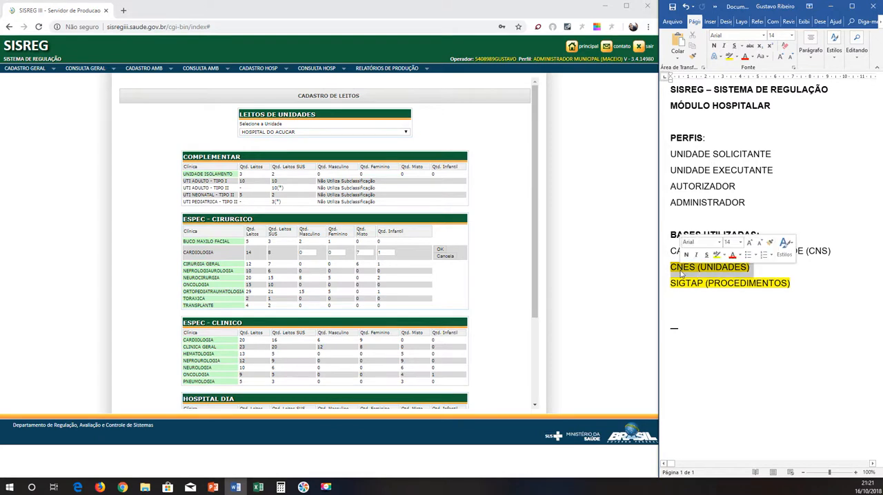
{"action": "left_click", "coordinate": [737, 56]}
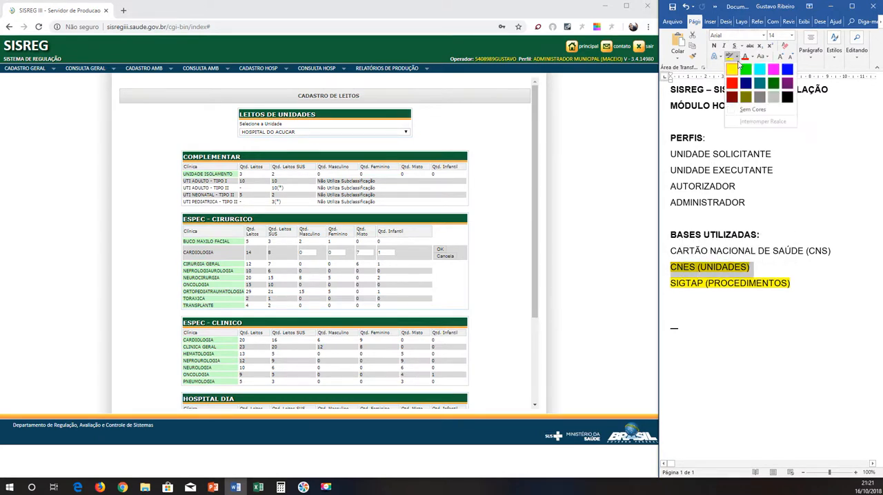
{"action": "left_click", "coordinate": [751, 109]}
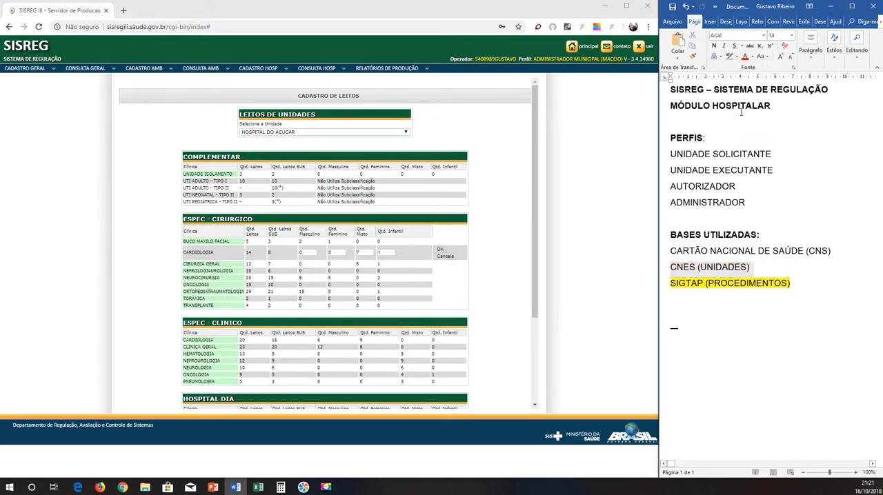
Add the line "Universo de procedimento: 1.000" below the list of databases in the Word notes.
{"action": "left_click", "coordinate": [263, 72]}
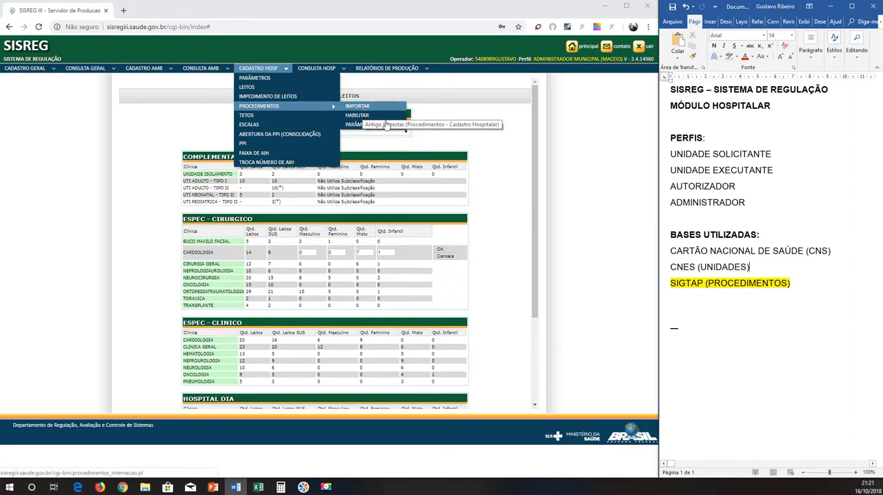
{"action": "left_click", "coordinate": [675, 316]}
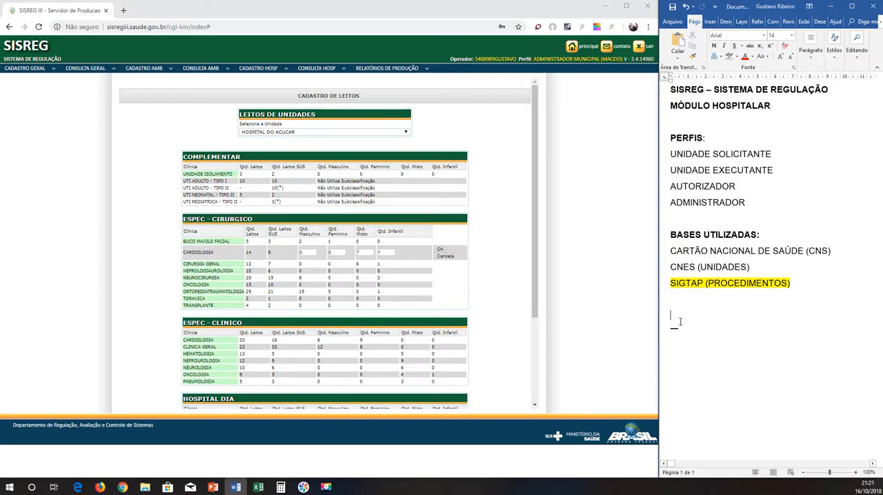
{"action": "key", "text": "Return"}
{"action": "type", "text": "UNI"}
{"action": "key", "text": "BackSpace"}
{"action": "key", "text": "BackSpace"}
{"action": "key", "text": "BackSpace"}
{"action": "type", "text": "Uni"}
{"action": "type", "text": "inv"}
{"action": "key", "text": "BackSpace"}
{"action": "key", "text": "BackSpace"}
{"action": "type", "text": "verso de procedimentos"}
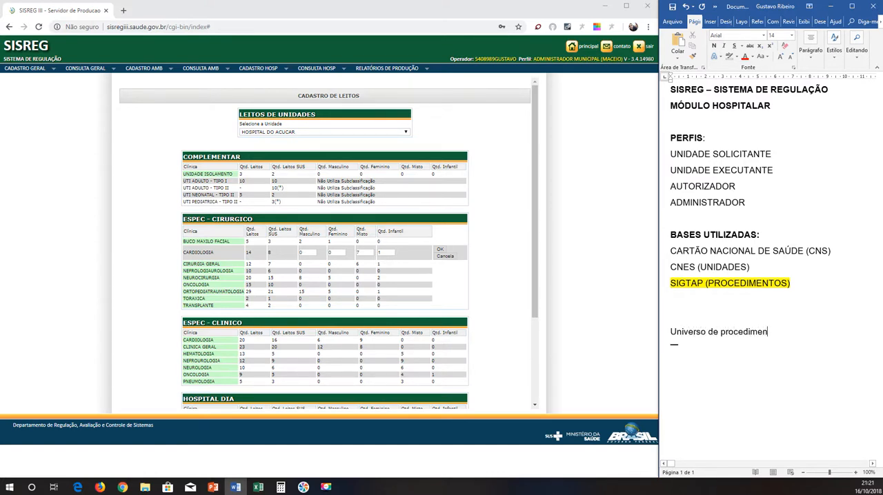
{"action": "key", "text": "BackSpace"}
{"action": "type", "text": ": 1.000"}
Add the line "Maceió: IMPORTAR (800)" and correct the line above to "Universo de procedimentos".
{"action": "key", "text": "Return"}
{"action": "type", "text": "Maceió: IMPORTAR"}
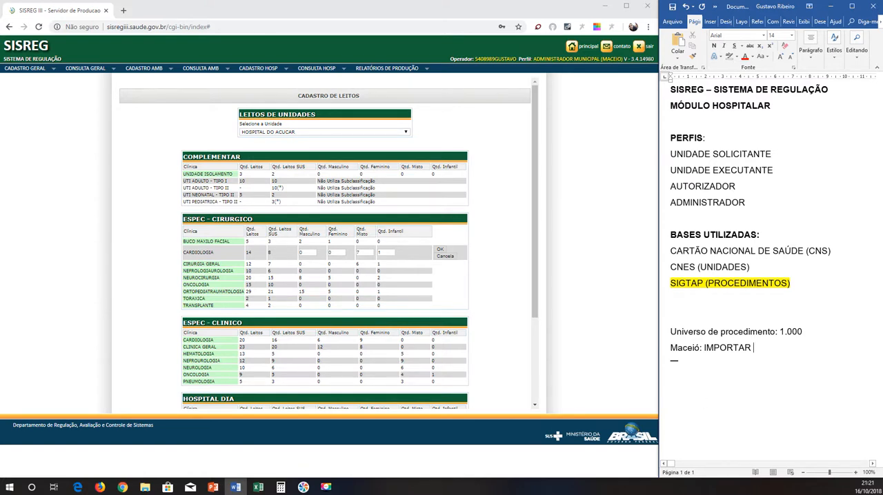
{"action": "type", "text": "(800)"}
{"action": "type", "text": "s"}
Add the line "Hospital do Açúcar: HABILITAR (400)" below the Maceió line in the notes.
{"action": "key", "text": "Return"}
{"action": "type", "text": "Hpsi"}
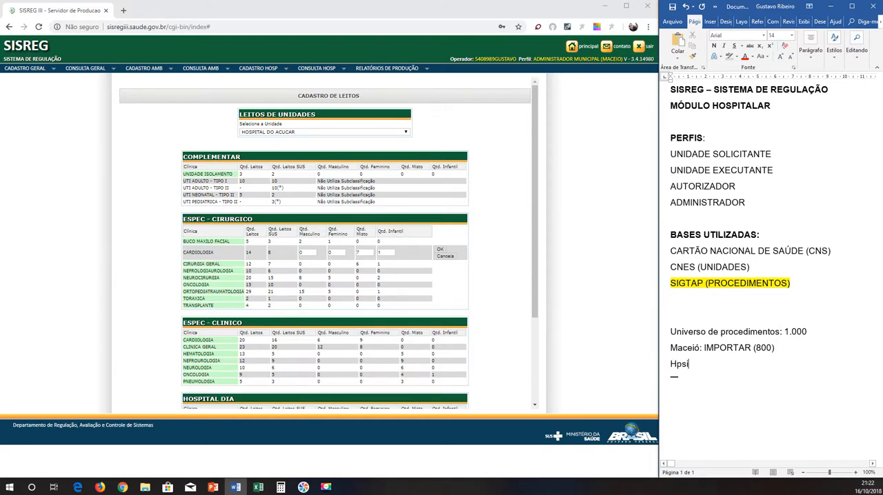
{"action": "key", "text": "BackSpace"}
{"action": "key", "text": "BackSpace"}
{"action": "key", "text": "BackSpace"}
{"action": "type", "text": "ospu"}
{"action": "key", "text": "BackSpace"}
{"action": "type", "text": "ital do Açúcar: 4"}
{"action": "type", "text": "00"}
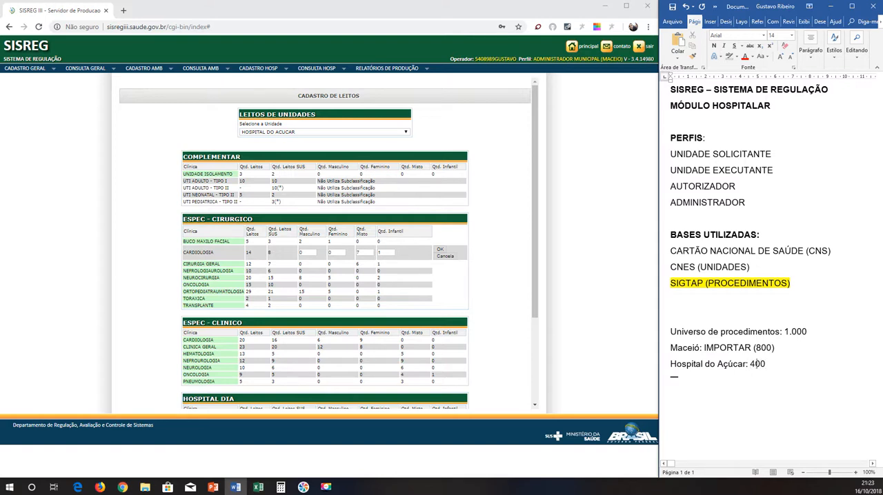
{"action": "type", "text": "HABILITAR ("}
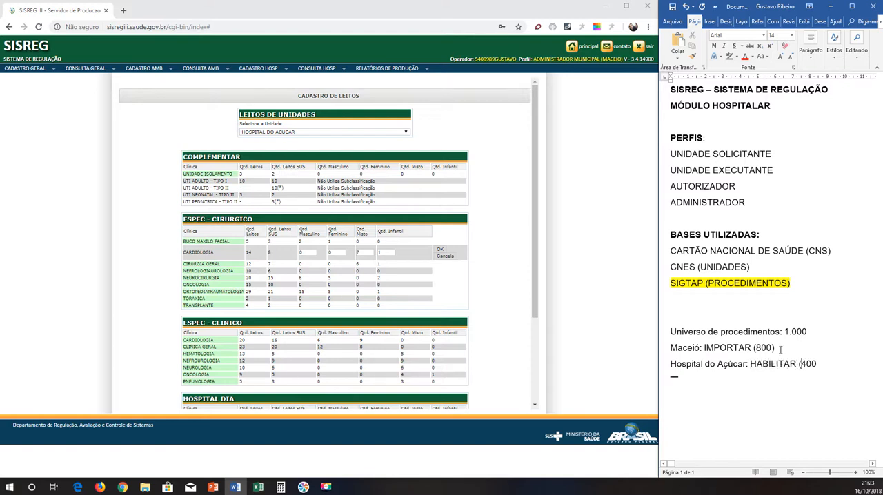
{"action": "left_click", "coordinate": [819, 365]}
{"action": "type", "text": ")"}
Open the hospital procedure import in SISREG and browse pages 4 and 51 of the imported procedures.
{"action": "left_click", "coordinate": [276, 75]}
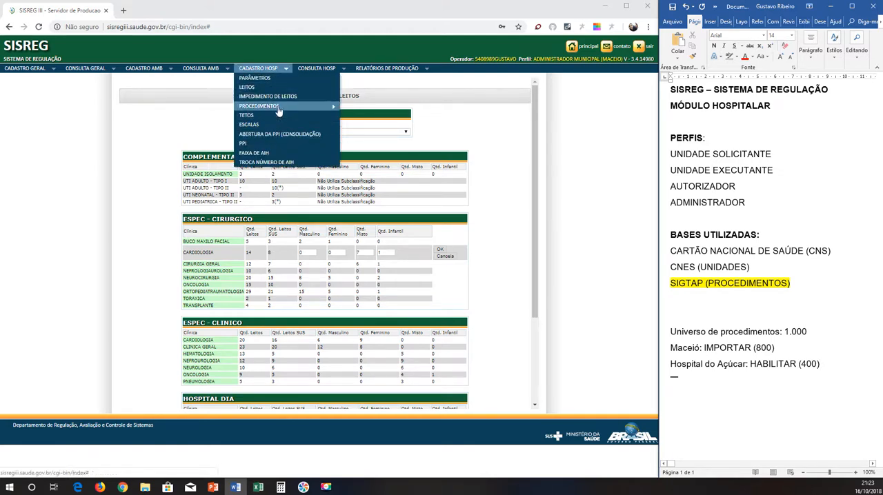
{"action": "mouse_move", "coordinate": [332, 108]}
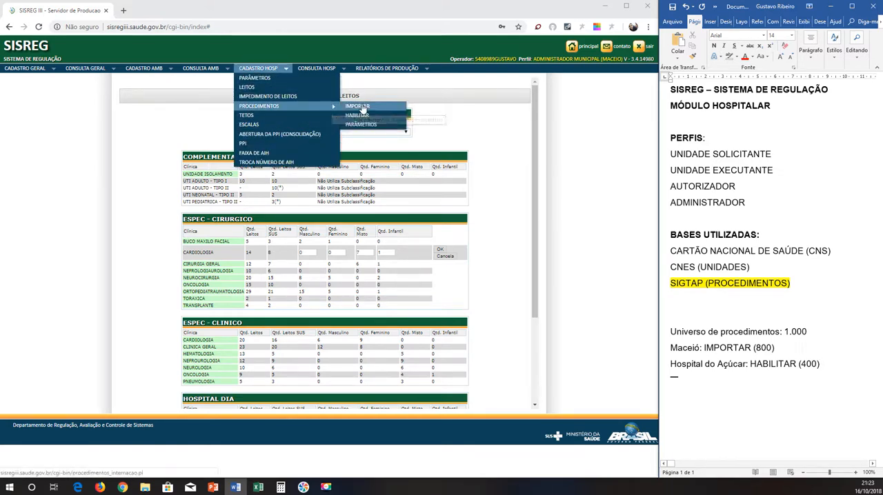
{"action": "left_click", "coordinate": [362, 108]}
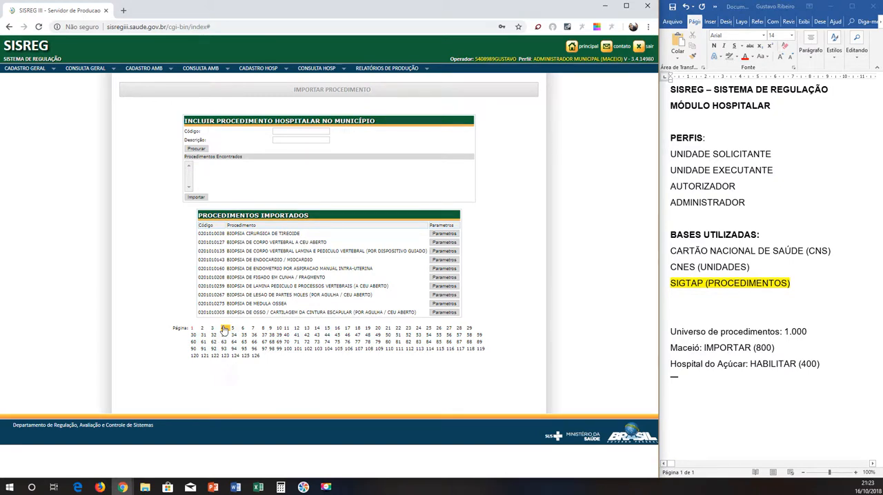
{"action": "left_click", "coordinate": [307, 329]}
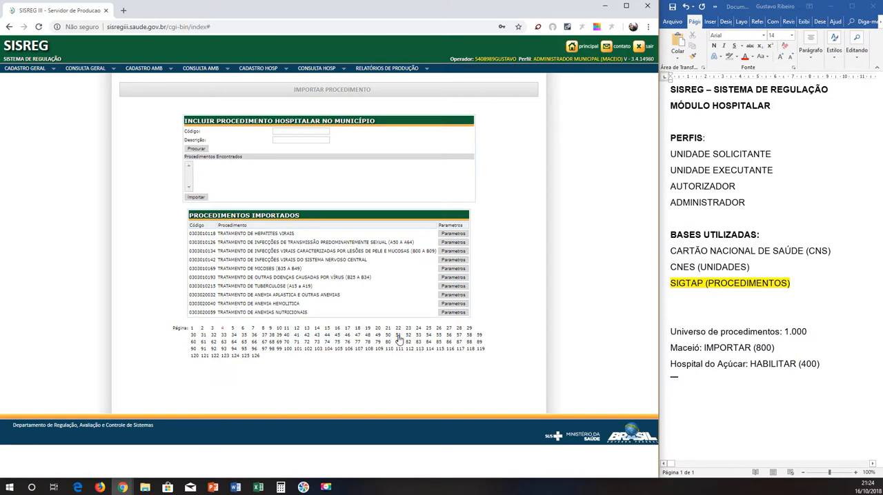
{"action": "left_click", "coordinate": [399, 336]}
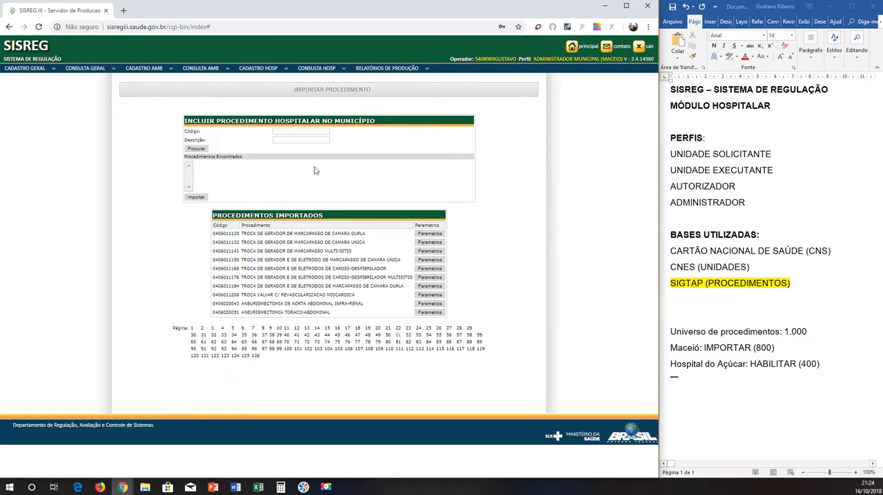
{"action": "left_click", "coordinate": [294, 135]}
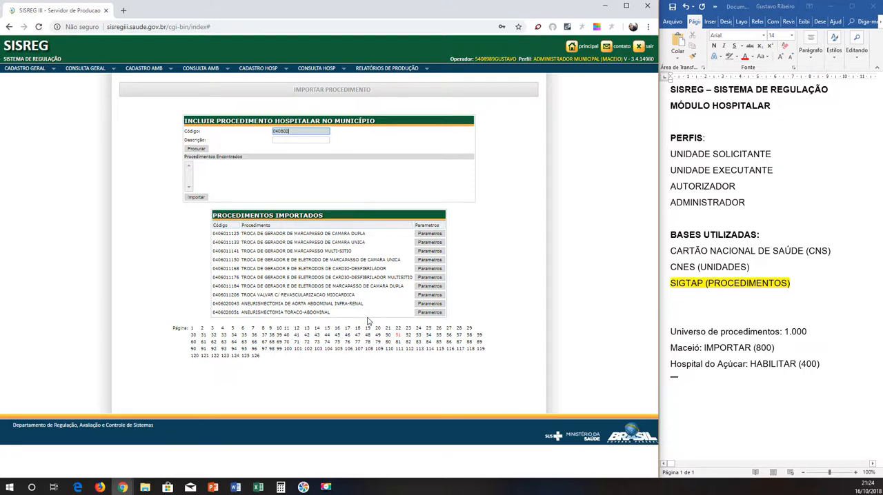
{"action": "left_click", "coordinate": [196, 149]}
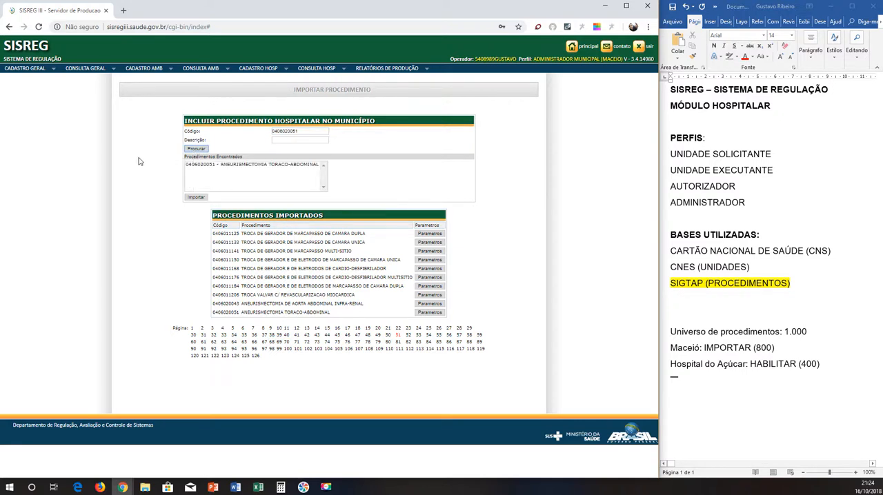
{"action": "left_click", "coordinate": [213, 167]}
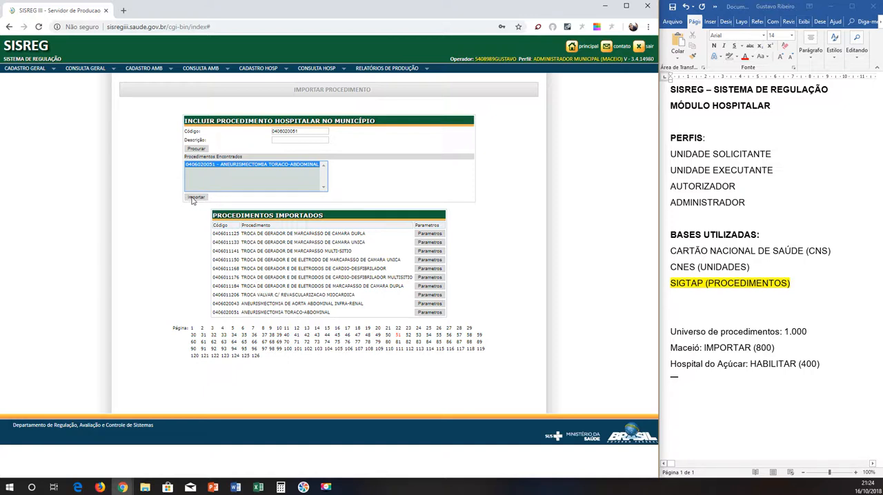
Point out the Maceió: IMPORTAR (800) and SIGTAP (PROCEDIMENTOS) lines in the Word notes by selecting them.
{"action": "left_click", "coordinate": [786, 355]}
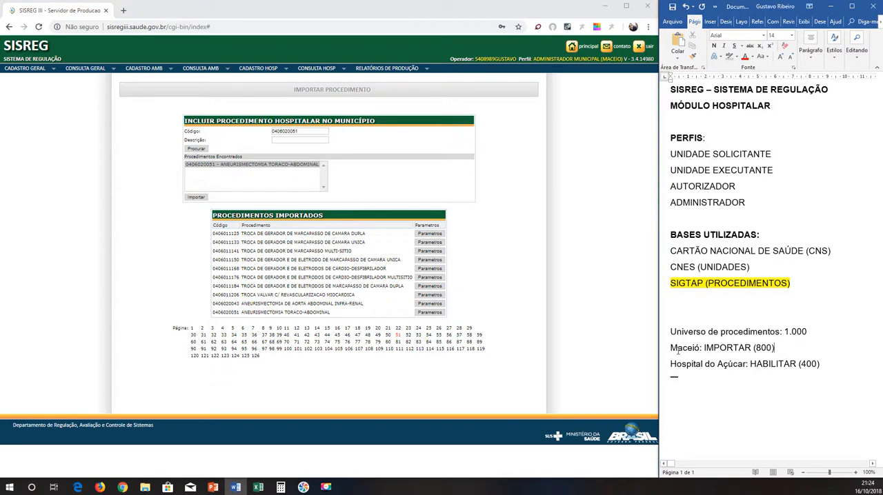
{"action": "left_click_drag", "start_coordinate": [671, 349], "coordinate": [775, 350]}
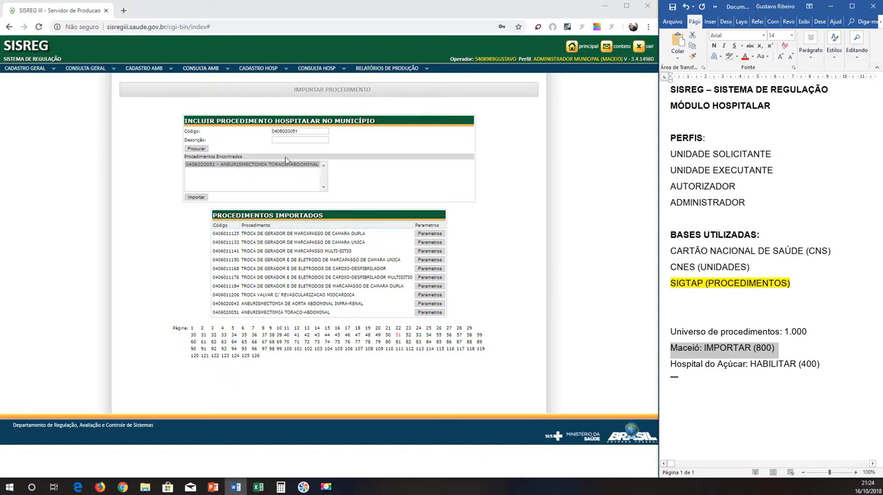
{"action": "left_click", "coordinate": [672, 315]}
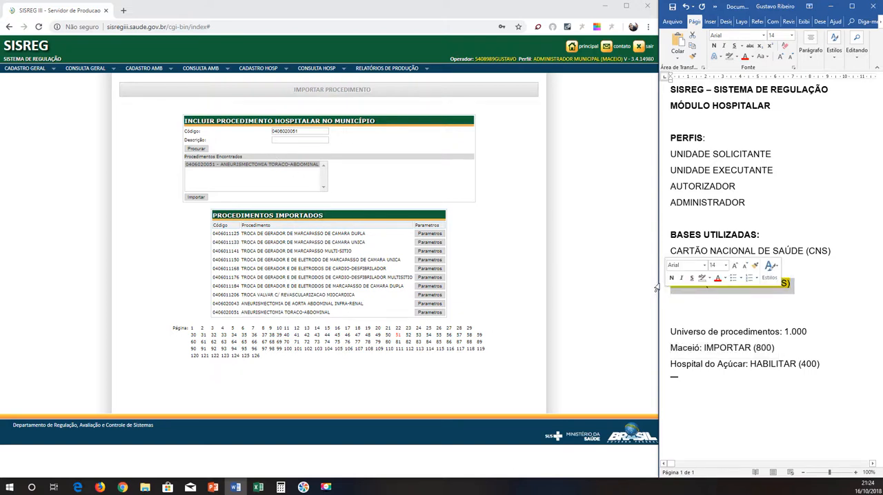
{"action": "left_click_drag", "start_coordinate": [670, 283], "coordinate": [794, 285]}
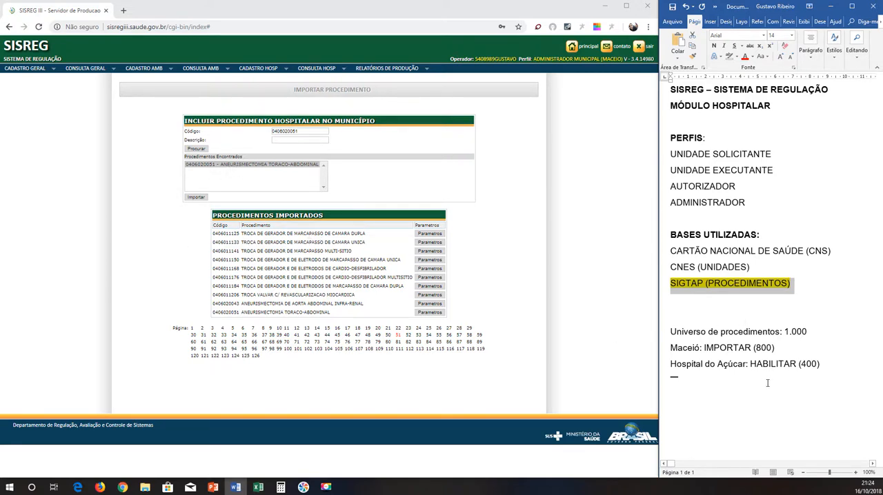
{"action": "left_click", "coordinate": [666, 364]}
{"action": "left_click", "coordinate": [670, 323]}
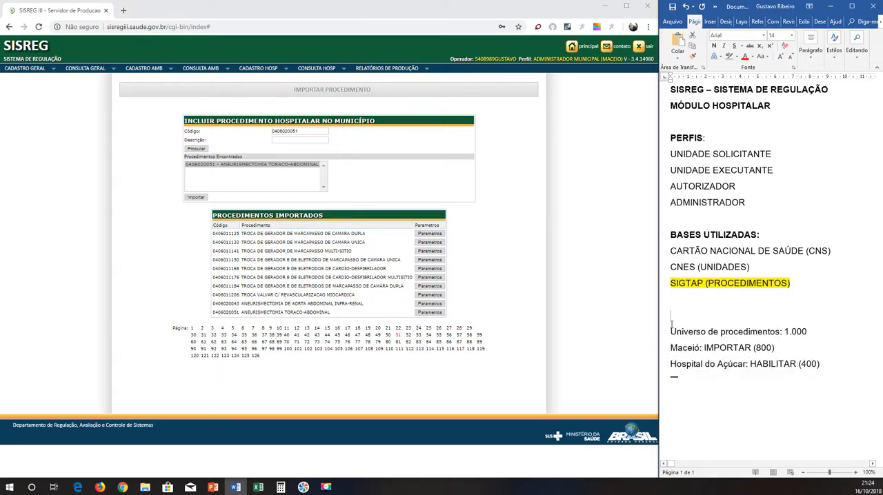
{"action": "left_click", "coordinate": [666, 350]}
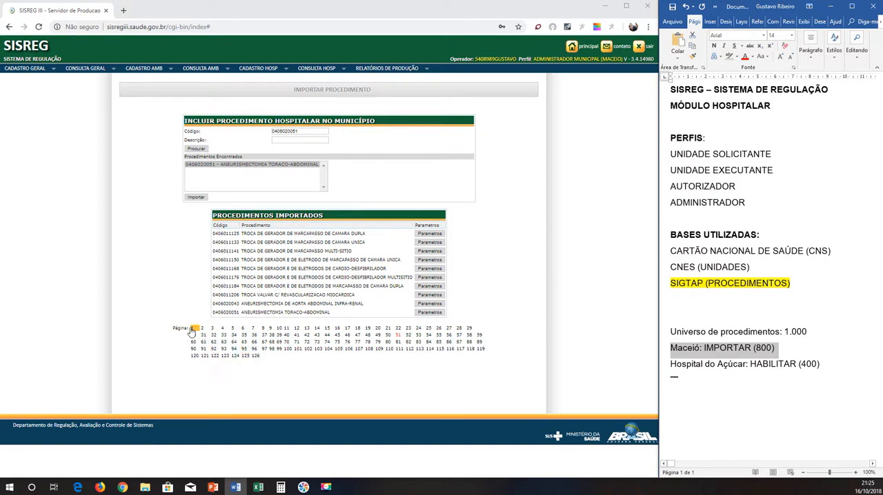
Open page 126 of the imported procedures and set Maceió's IMPORTAR figure in the Word notes to 1257.
{"action": "left_click", "coordinate": [255, 356]}
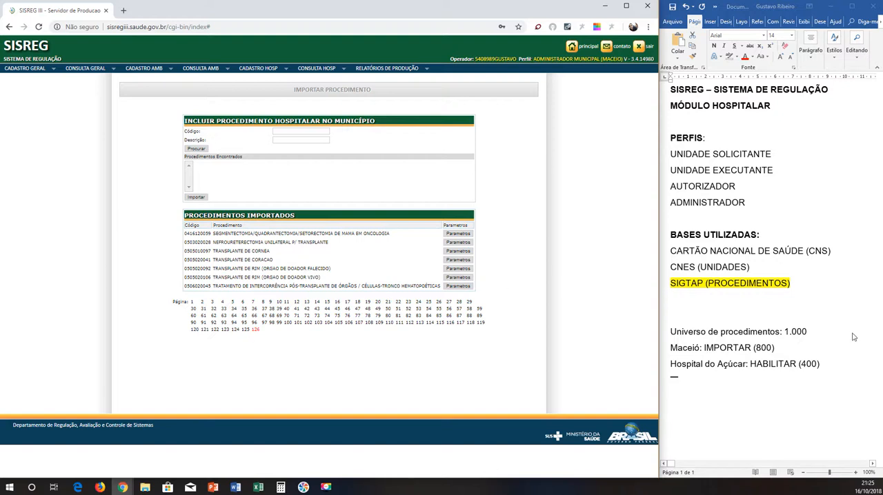
{"action": "left_click", "coordinate": [816, 363]}
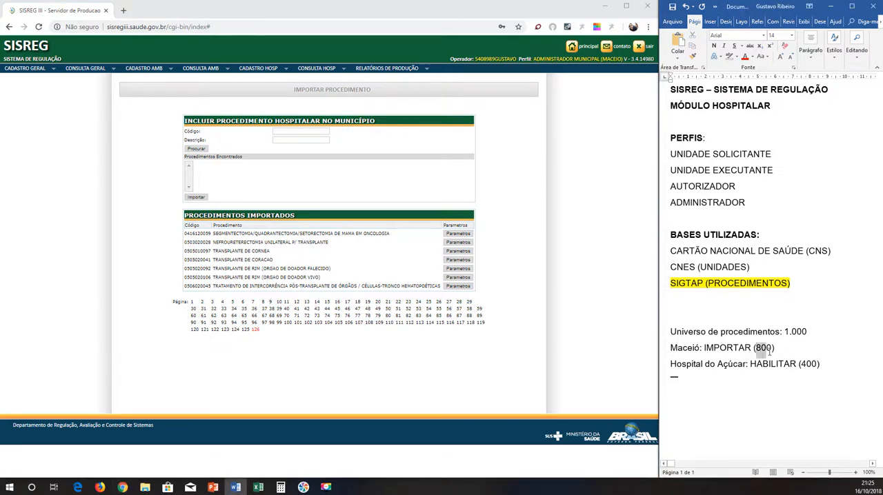
{"action": "left_click_drag", "start_coordinate": [769, 348], "coordinate": [773, 354]}
{"action": "type", "text": "1257"}
Delete the 1.000 figure from the Universo de procedimentos line.
{"action": "left_click_drag", "start_coordinate": [832, 336], "coordinate": [786, 332]}
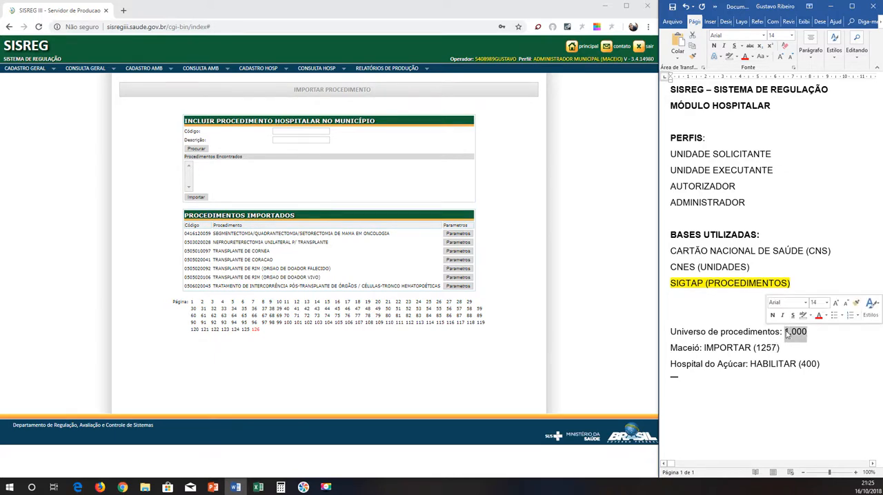
{"action": "key", "text": "BackSpace"}
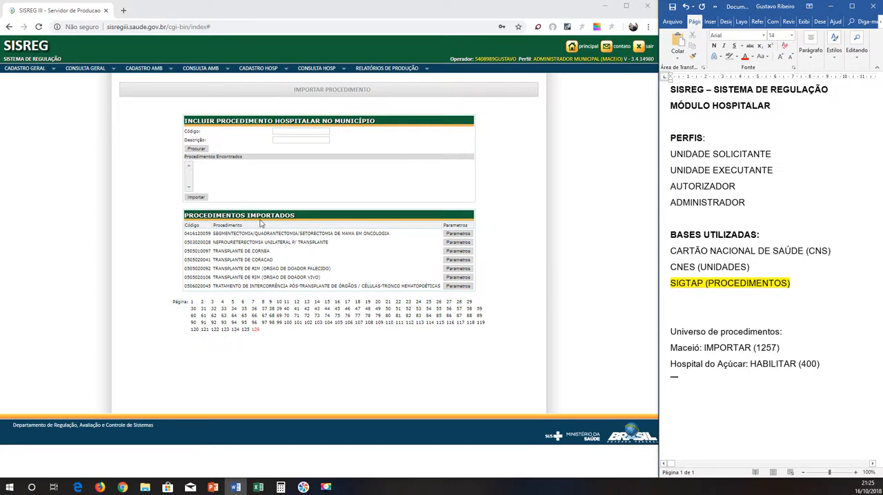
Open the page for enabling hospital procedures and select HOSPITAL DO ACUCAR as the unit.
{"action": "left_click", "coordinate": [274, 74]}
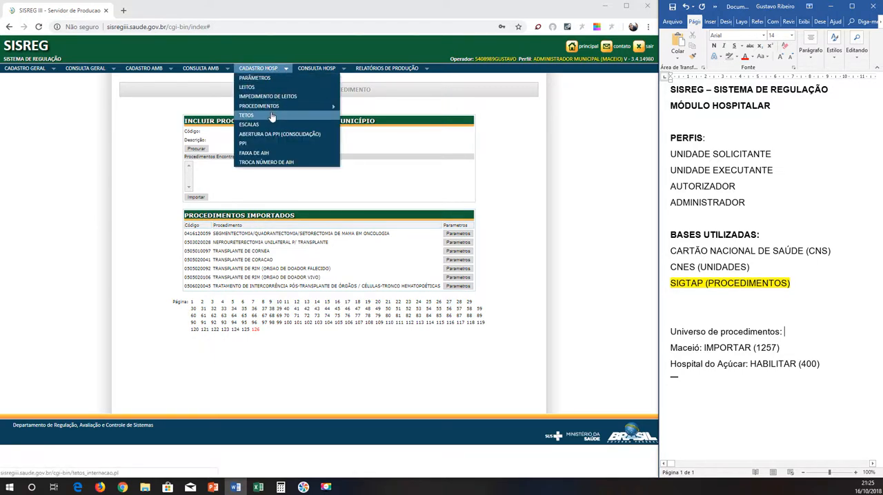
{"action": "mouse_move", "coordinate": [289, 109]}
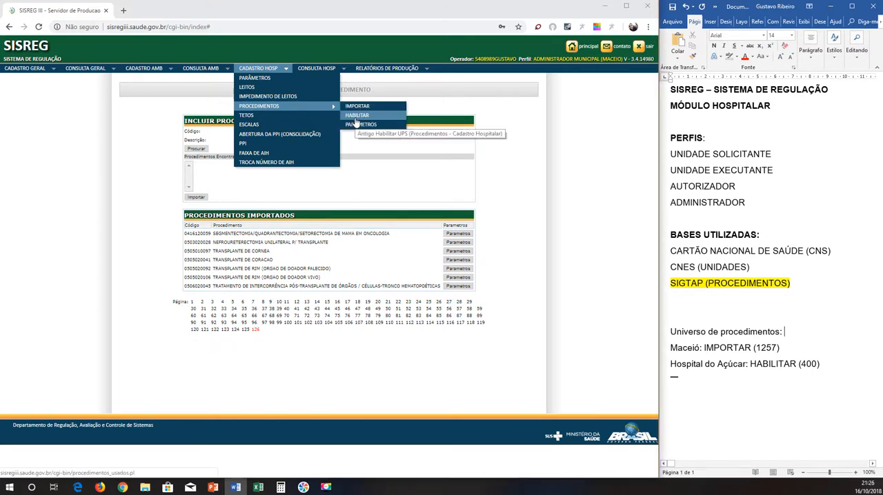
{"action": "left_click", "coordinate": [358, 115]}
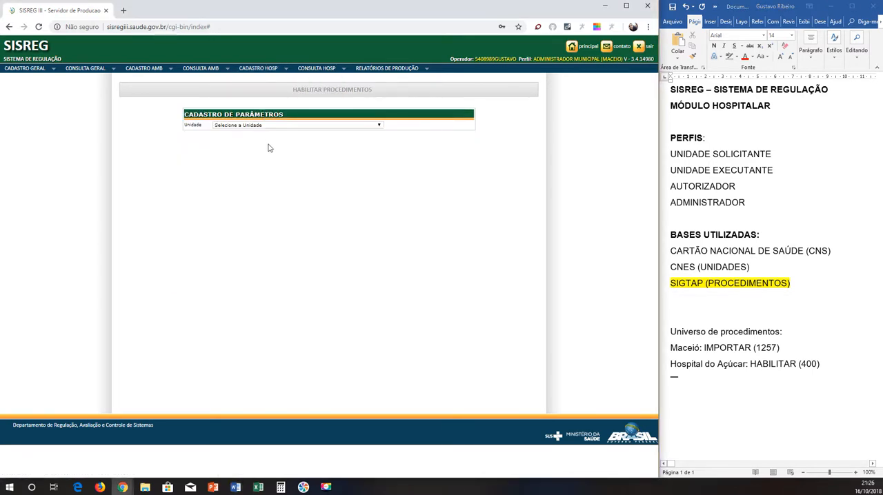
{"action": "left_click", "coordinate": [268, 125]}
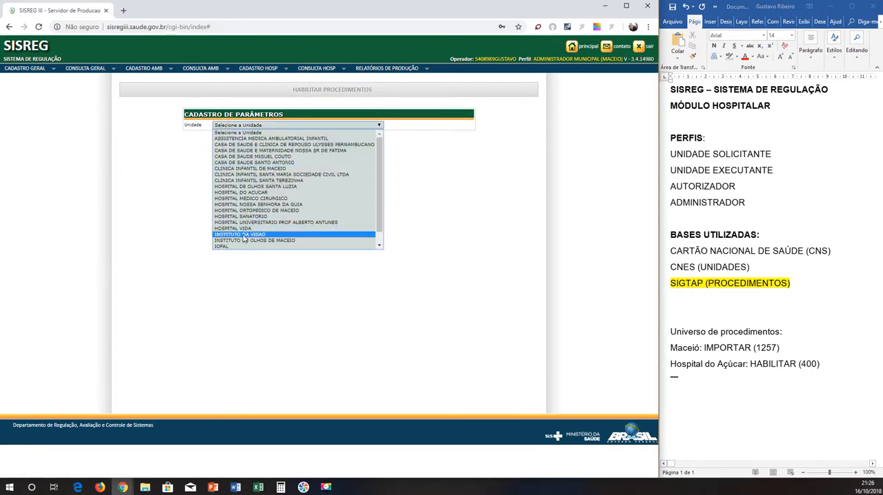
{"action": "key", "text": "h"}
{"action": "key", "text": "h"}
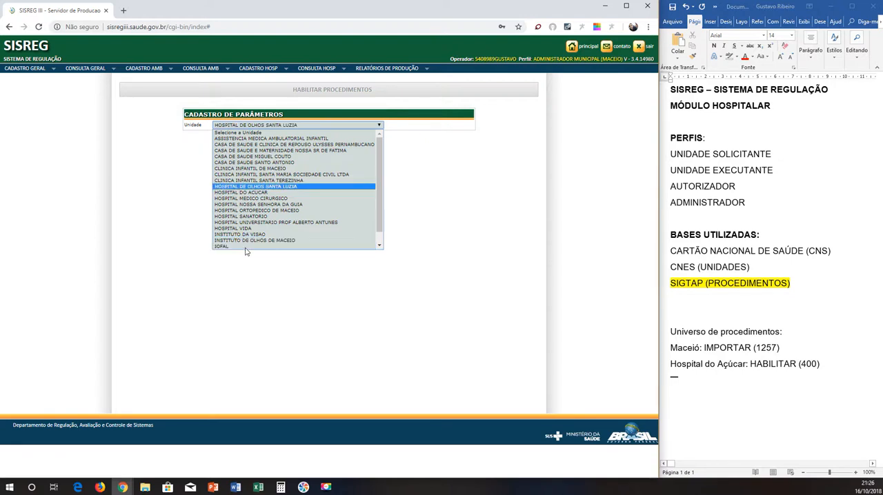
{"action": "left_click", "coordinate": [254, 193]}
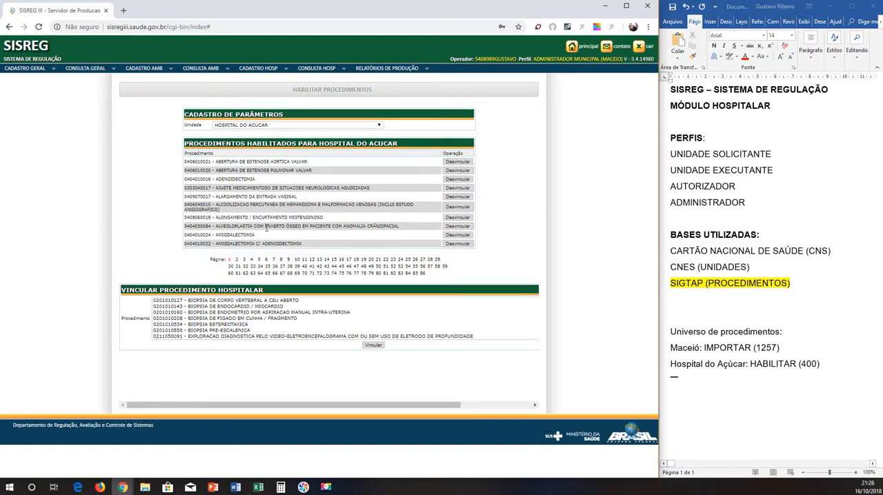
Open page 86 of the hospital's enabled procedures and set Hospital do Açúcar's HABILITAR figure in the Word notes to 857.
{"action": "left_click", "coordinate": [415, 275]}
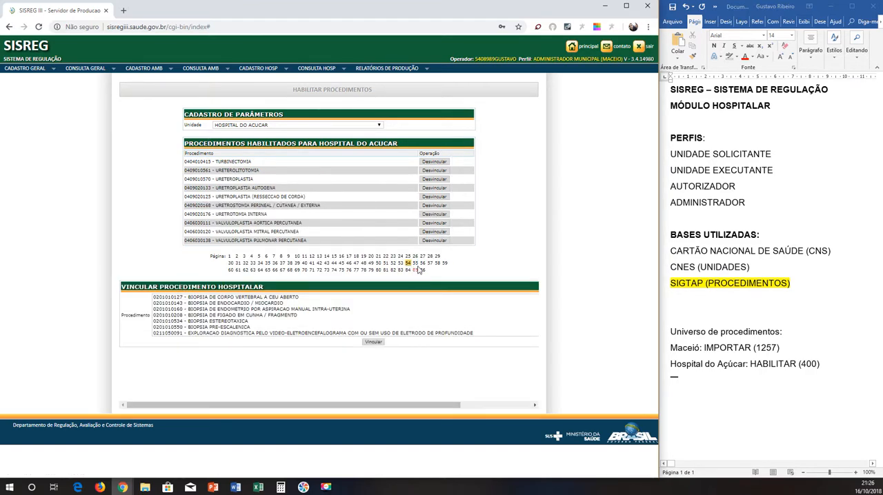
{"action": "left_click", "coordinate": [423, 270]}
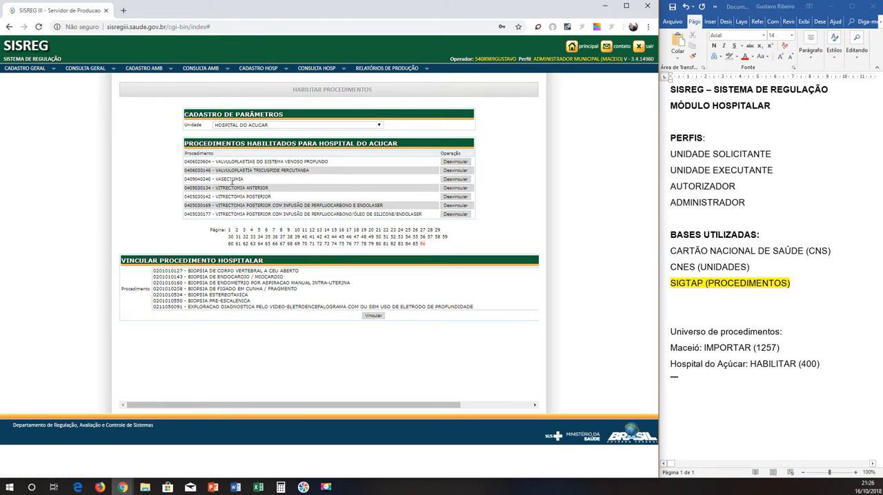
{"action": "left_click", "coordinate": [777, 380]}
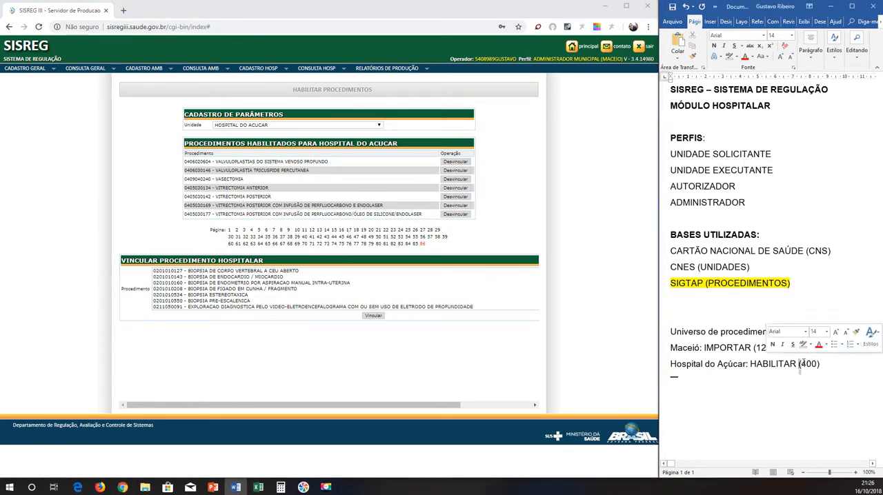
{"action": "left_click_drag", "start_coordinate": [801, 364], "coordinate": [816, 368]}
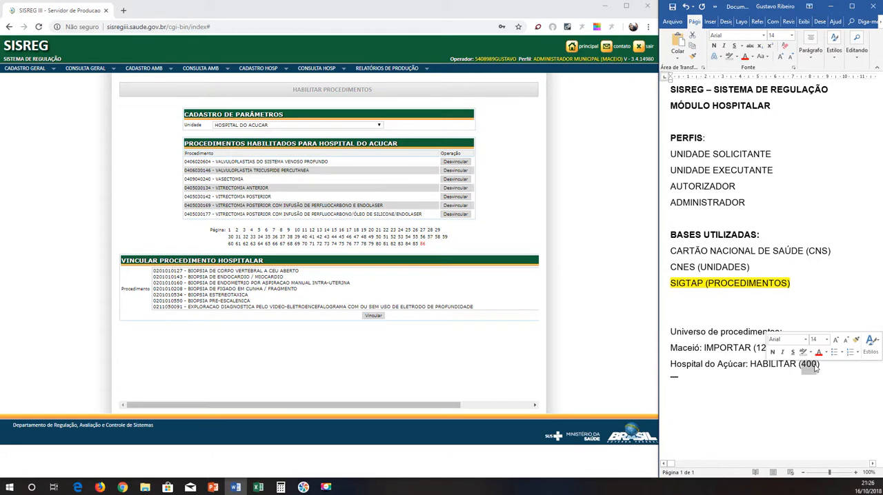
{"action": "type", "text": "´857"}
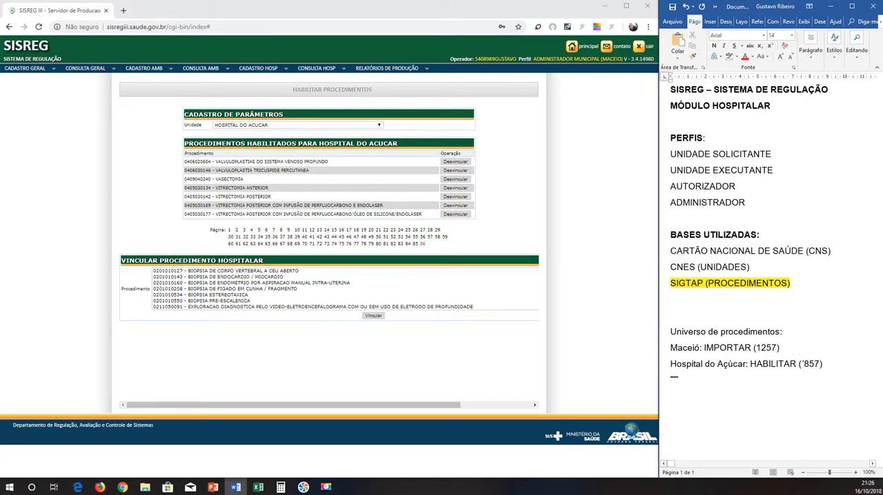
{"action": "left_click", "coordinate": [801, 363]}
{"action": "key", "text": "BackSpace"}
{"action": "left_click", "coordinate": [161, 277]}
{"action": "left_click", "coordinate": [161, 289]}
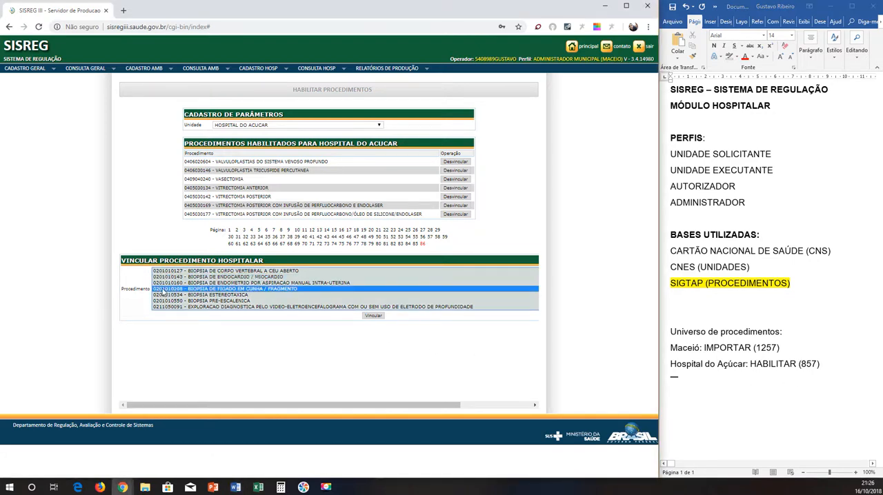
{"action": "type", "text": "0409040037 - EPIDIDIMECTOMIA"}
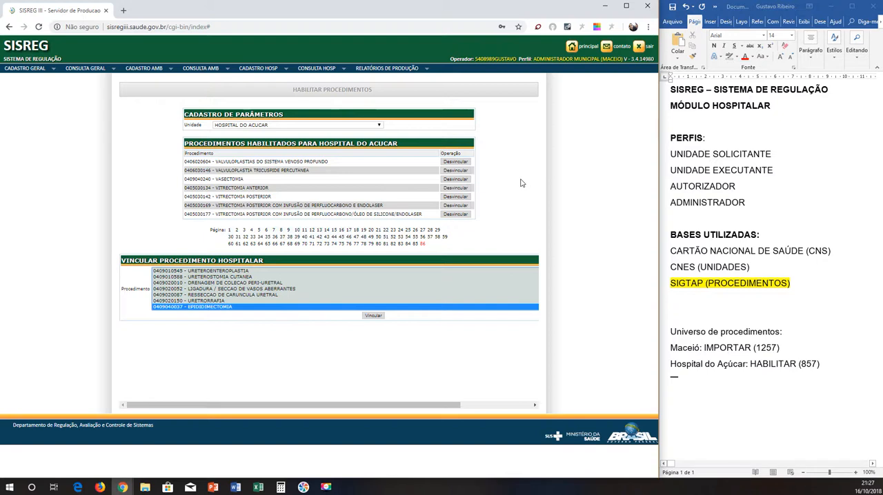
{"action": "mouse_move", "coordinate": [659, 289]}
{"action": "left_mouse_down"}
{"action": "mouse_move", "coordinate": [668, 287]}
{"action": "mouse_move", "coordinate": [659, 289]}
{"action": "left_mouse_up"}
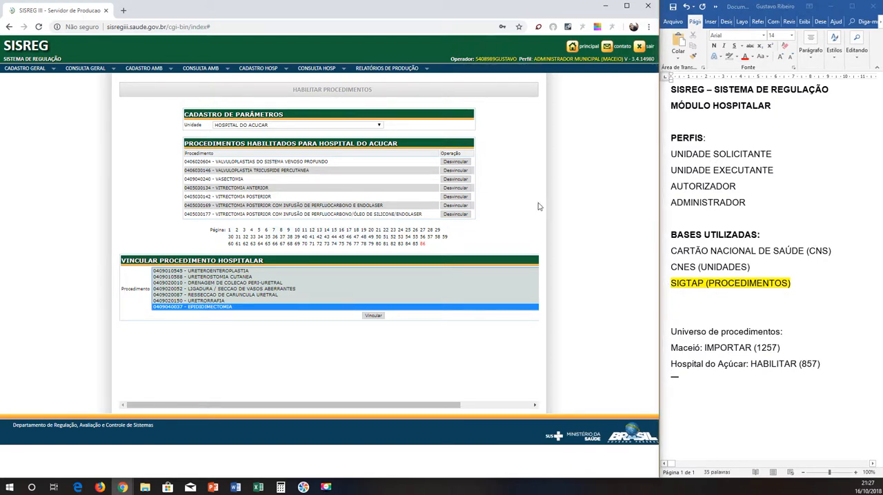
View the admission ceilings of HOSPITAL DO ACUCAR and inspect the weekly ceiling edit form for COMPLEMENTAR - UTI ADULTO - TIPO II.
{"action": "left_click", "coordinate": [257, 69]}
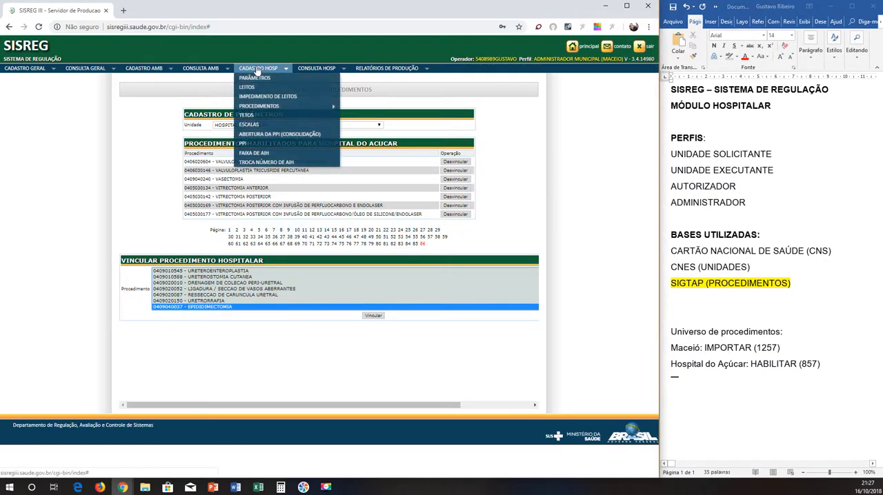
{"action": "left_click", "coordinate": [261, 117]}
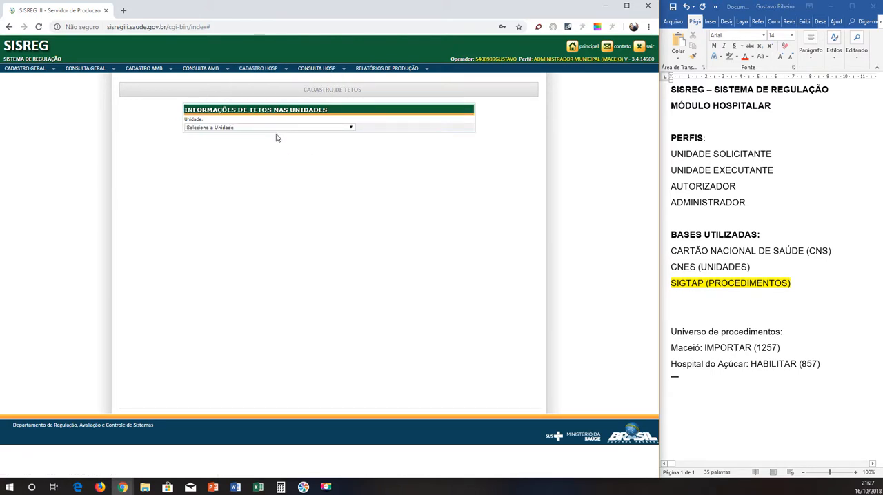
{"action": "left_click", "coordinate": [276, 129]}
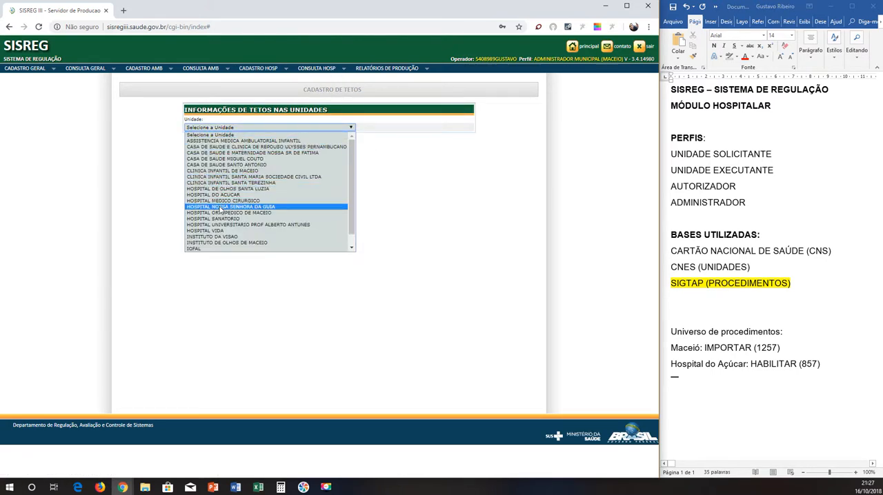
{"action": "left_click", "coordinate": [222, 197]}
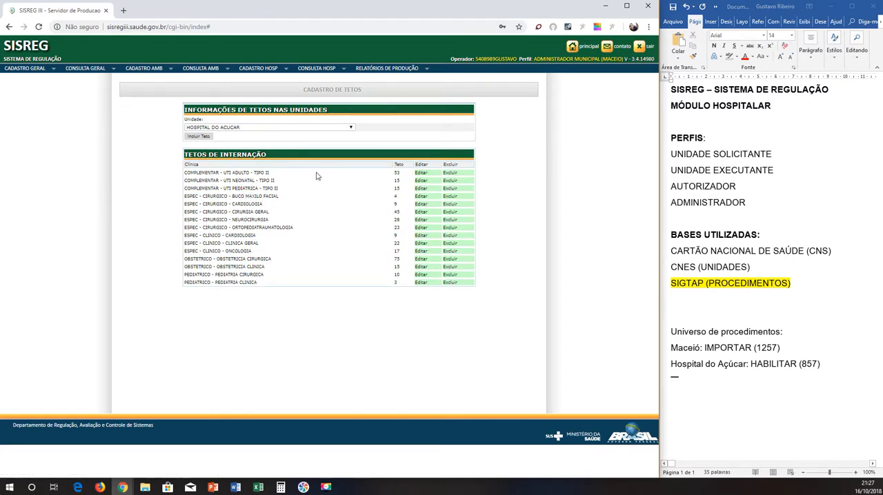
{"action": "left_click", "coordinate": [423, 173]}
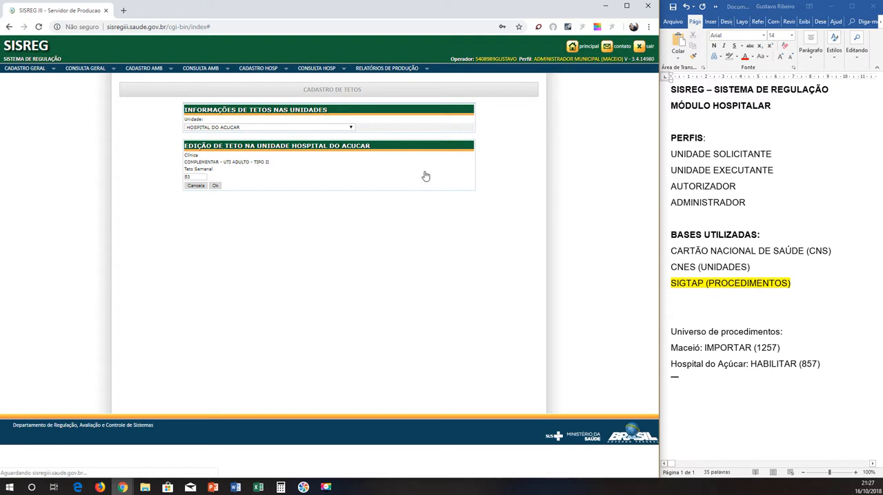
{"action": "left_click", "coordinate": [196, 187]}
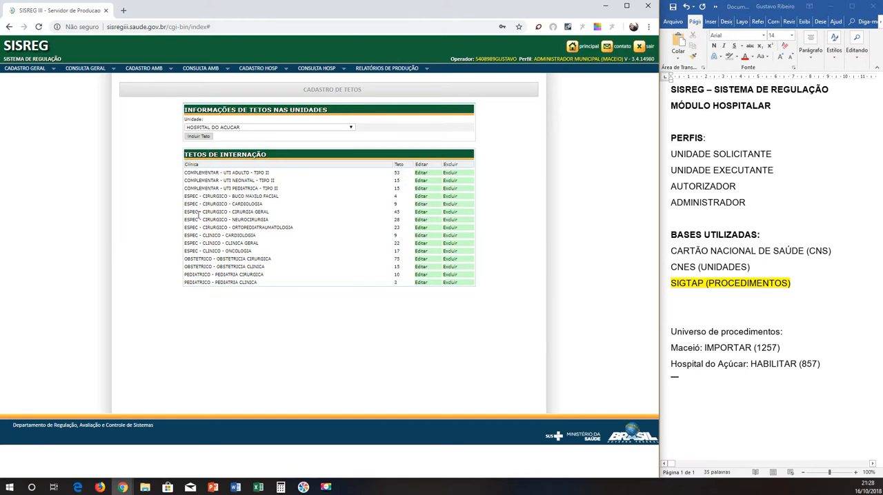
Start adding an admission ceiling for HOSPITAL DO ACUCAR with COMPLEMENTAR - UTI NEONATAL - TIPO II as the clinic.
{"action": "left_click", "coordinate": [197, 136]}
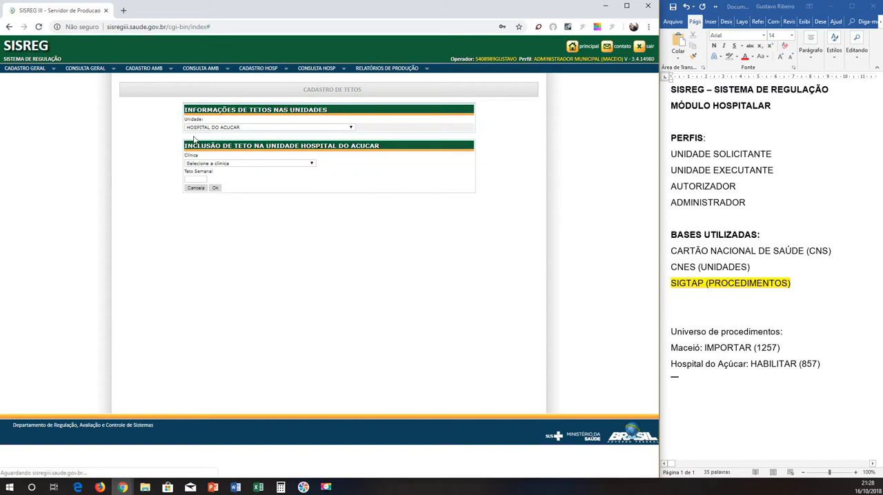
{"action": "left_click", "coordinate": [210, 165]}
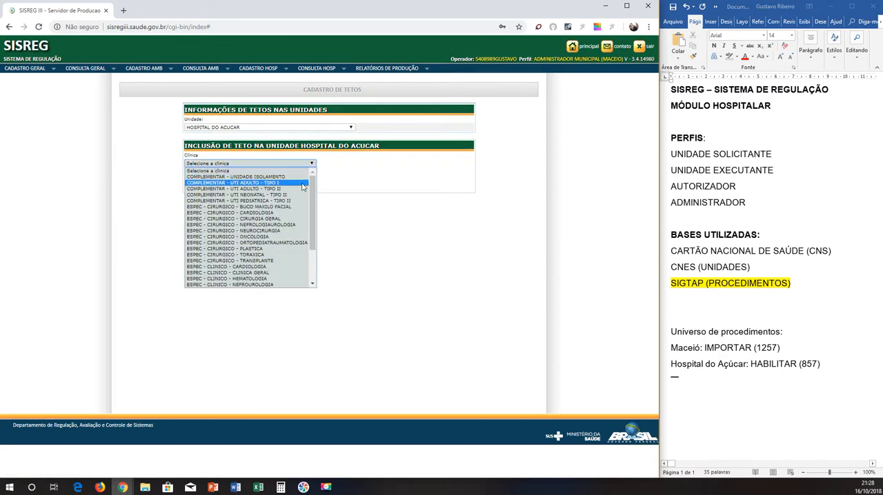
{"action": "left_click_drag", "start_coordinate": [314, 187], "coordinate": [314, 240]}
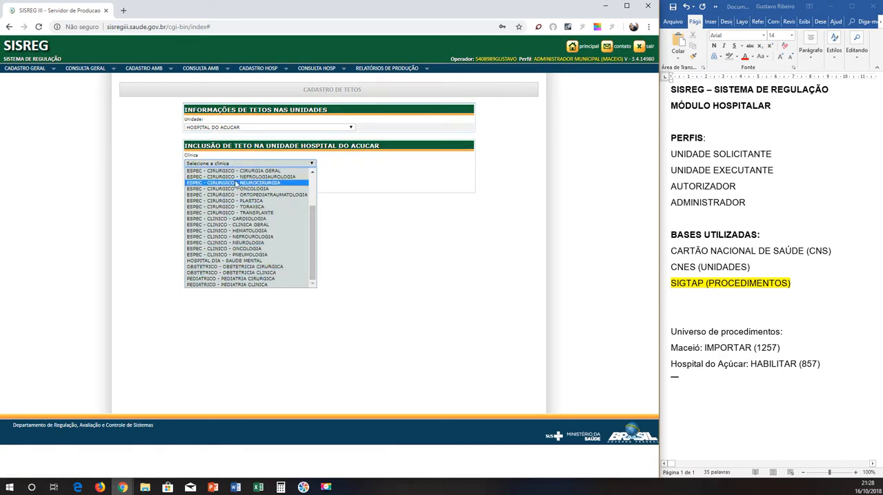
{"action": "scroll", "coordinate": [260, 218], "scroll_direction": "up", "scroll_amount": 3}
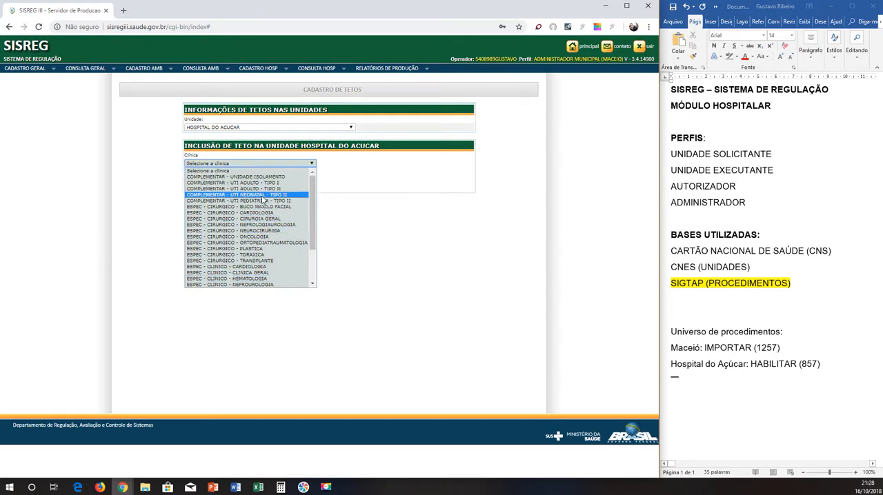
{"action": "left_click", "coordinate": [262, 195]}
{"action": "left_click", "coordinate": [196, 179]}
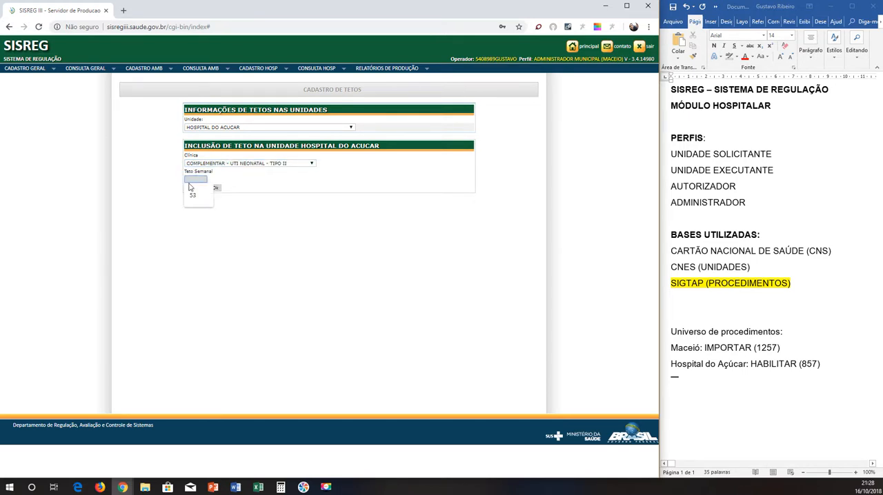
{"action": "left_click", "coordinate": [237, 181]}
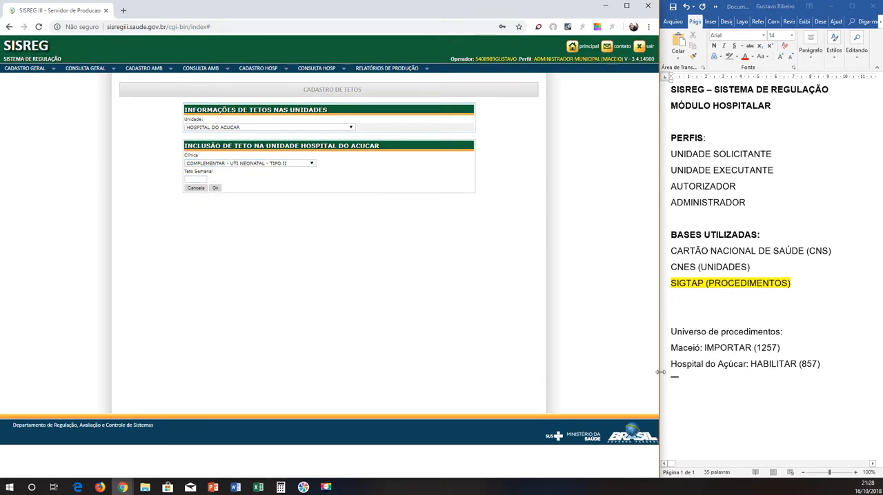
Delete the Universo de procedimentos, Maceió and Hospital do Açúcar lines from the Word notes.
{"action": "left_click", "coordinate": [688, 366]}
{"action": "left_click_drag", "start_coordinate": [817, 367], "coordinate": [662, 323]}
{"action": "left_click", "coordinate": [825, 367]}
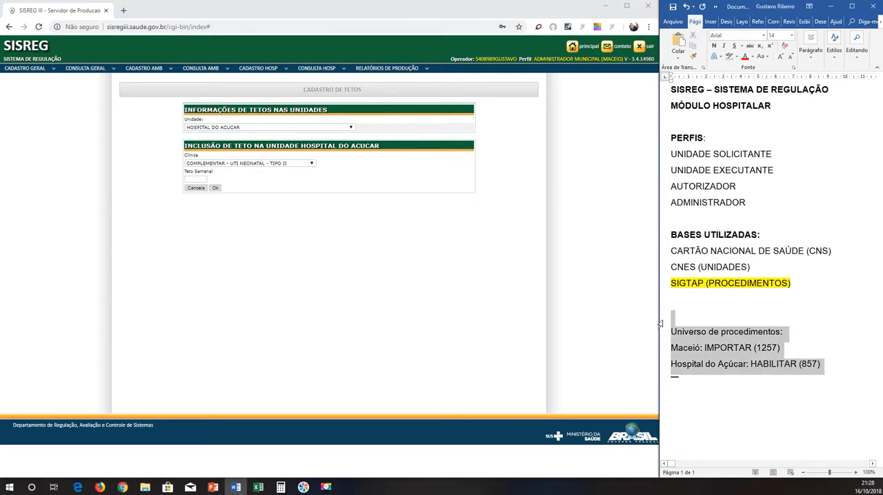
{"action": "key", "text": "BackSpace"}
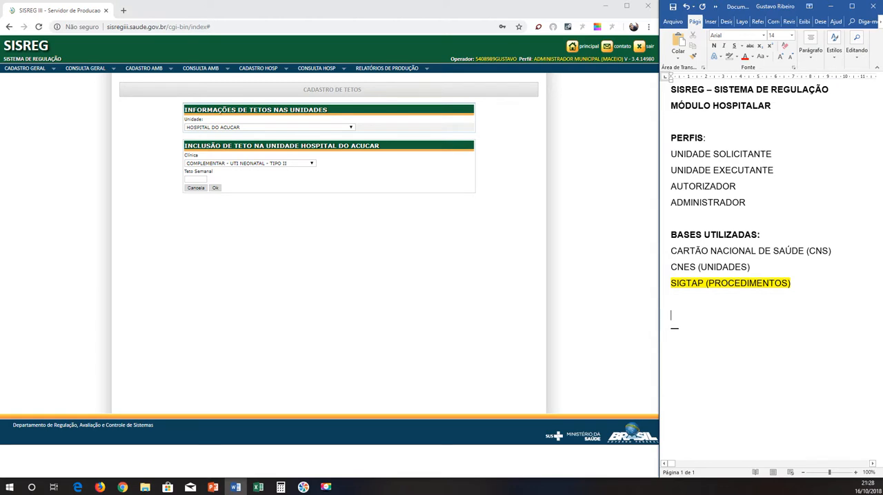
Add the line TETO (SEMANAL / FÍSICO) to the Word notes below SIGTAP (PROCEDIMENTOS).
{"action": "type", "text": "TETO"}
{"action": "key", "text": "Return"}
{"action": "type", "text": "(SEMAN"}
{"action": "type", "text": "AL / FIS"}
{"action": "type", "text": "SI"}
{"action": "key", "text": "BackSpace"}
{"action": "key", "text": "BackSpace"}
{"action": "key", "text": "BackSpace"}
{"action": "type", "text": "ÍSICO"}
Cancel the new ceiling and display HOSPITAL DO ACUCAR's admission schedule for ESPEC - CIRURGICO - ORTOPEDIATRAUMATOLOGIA.
{"action": "left_click", "coordinate": [198, 189]}
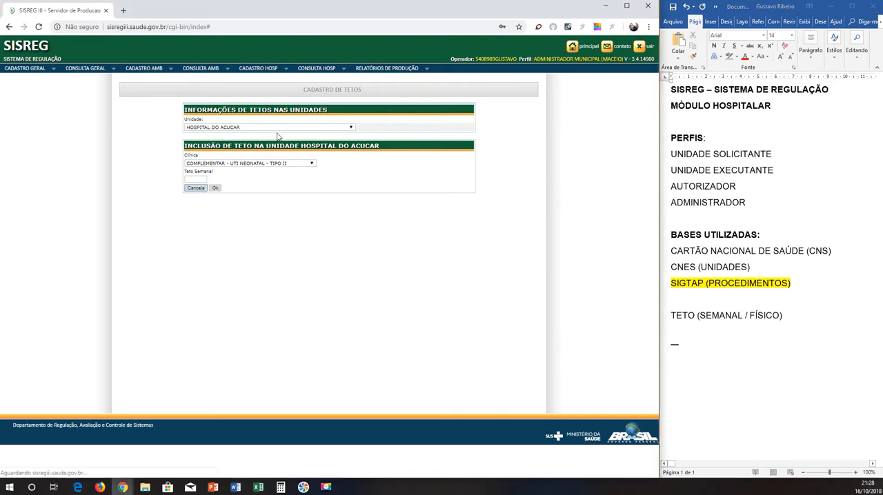
{"action": "left_click", "coordinate": [256, 71]}
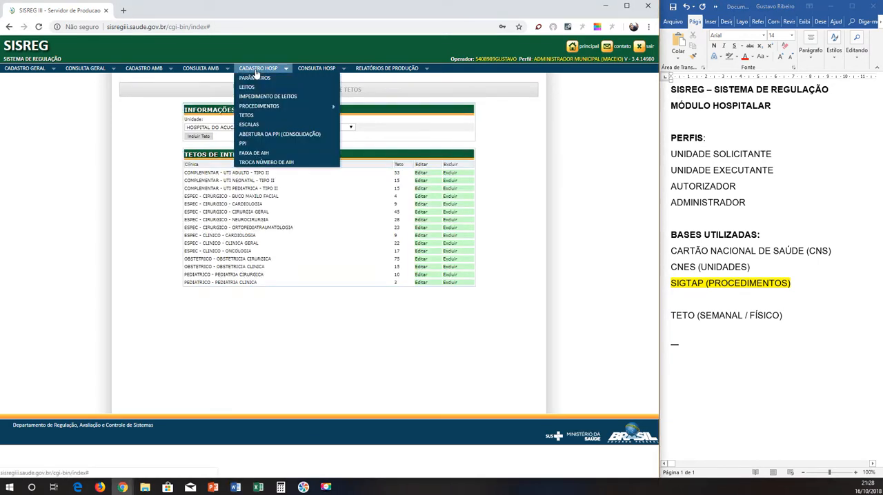
{"action": "left_click", "coordinate": [252, 126]}
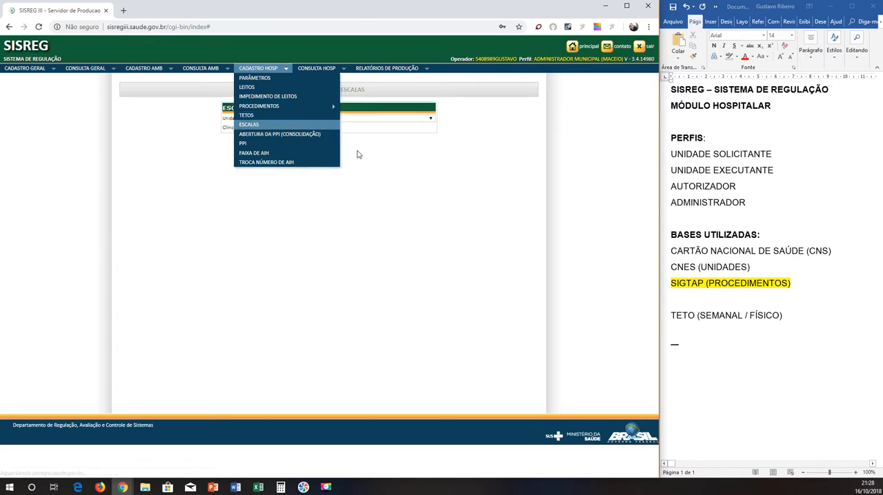
{"action": "left_click", "coordinate": [312, 119]}
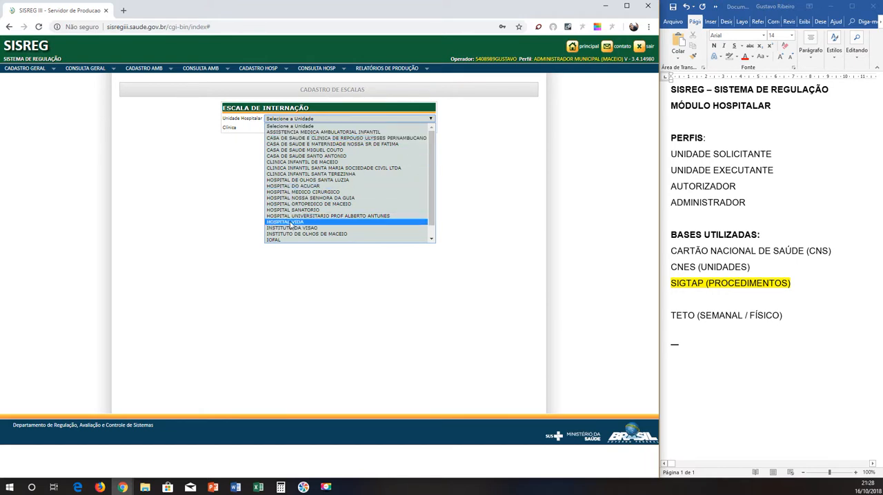
{"action": "left_click", "coordinate": [296, 187]}
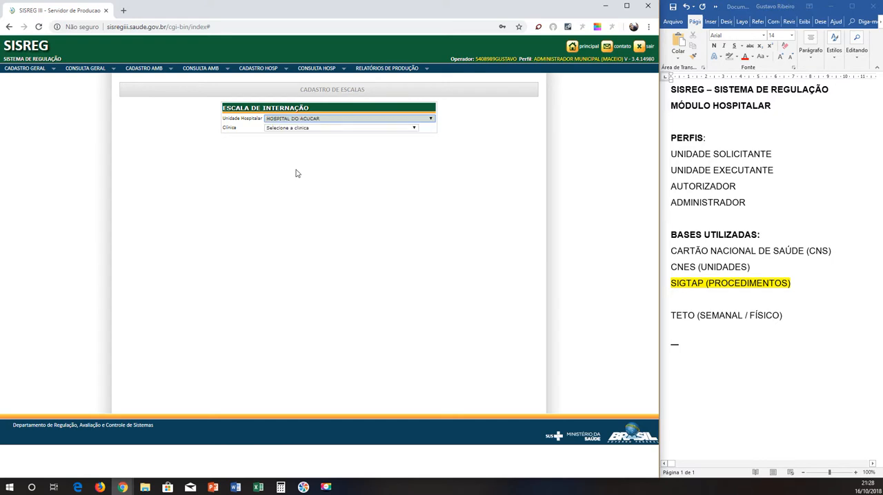
{"action": "left_click", "coordinate": [304, 129]}
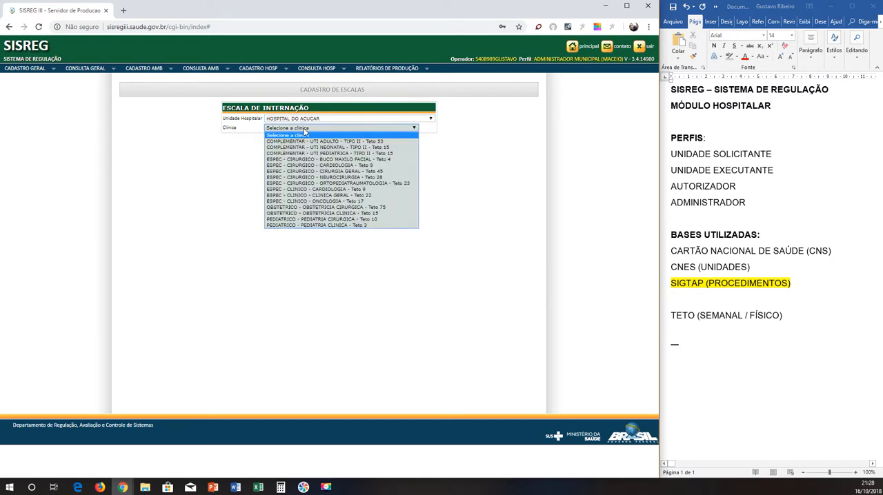
{"action": "left_click", "coordinate": [296, 184]}
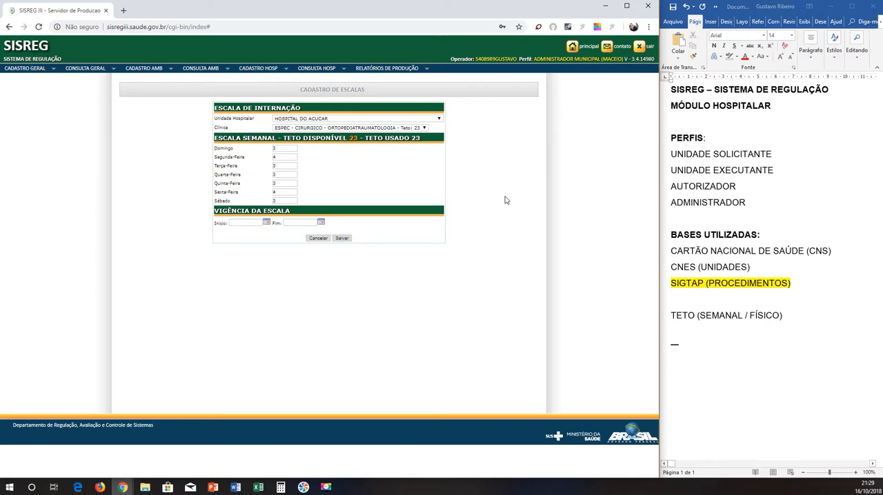
Add the line ESCALA SEMANAL ( DIAS / FÍSICO) to the Word notes below TETO (SEMANAL / FÍSICO).
{"action": "left_click", "coordinate": [802, 317]}
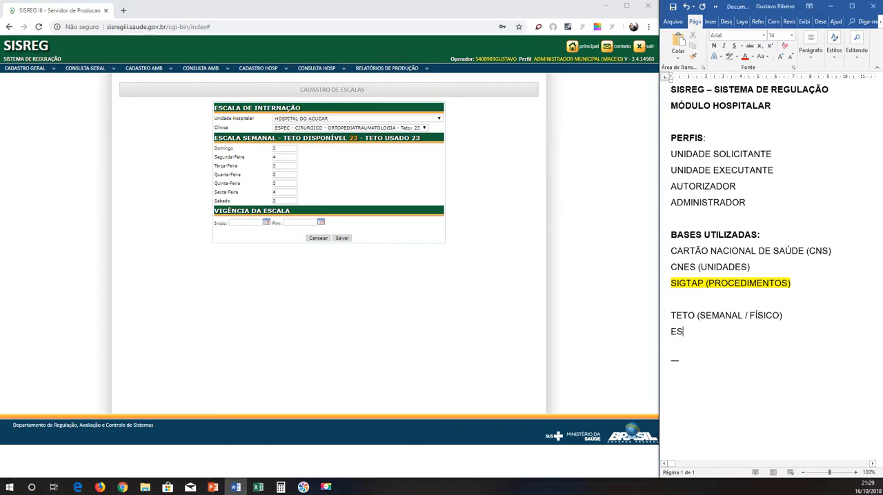
{"action": "type", "text": "ESCALA SEMAN"}
{"action": "type", "text": "A (DIAS)"}
{"action": "type", "text": "AS "}
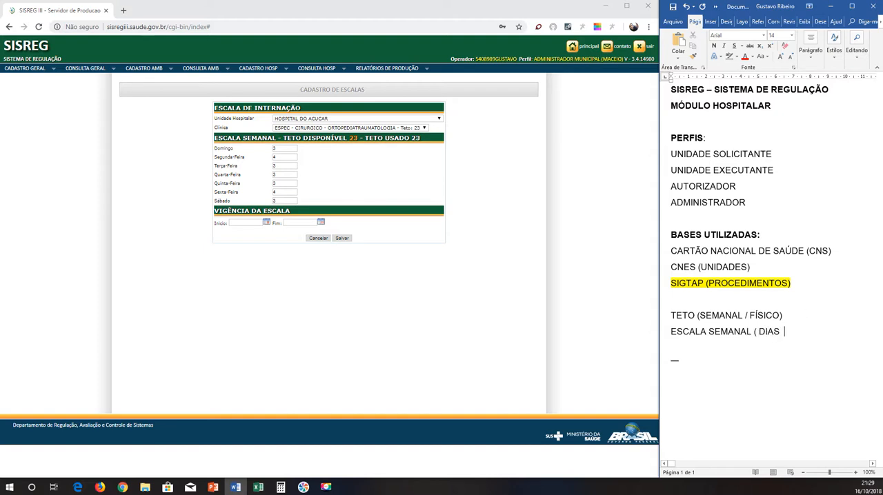
{"action": "type", "text": "/ FÍSICO"}
View the PPI opening (consolidation) page in SISREG and examine the clinics grouped under ESPEC - CLINICO and the remaining specialties.
{"action": "left_click", "coordinate": [250, 73]}
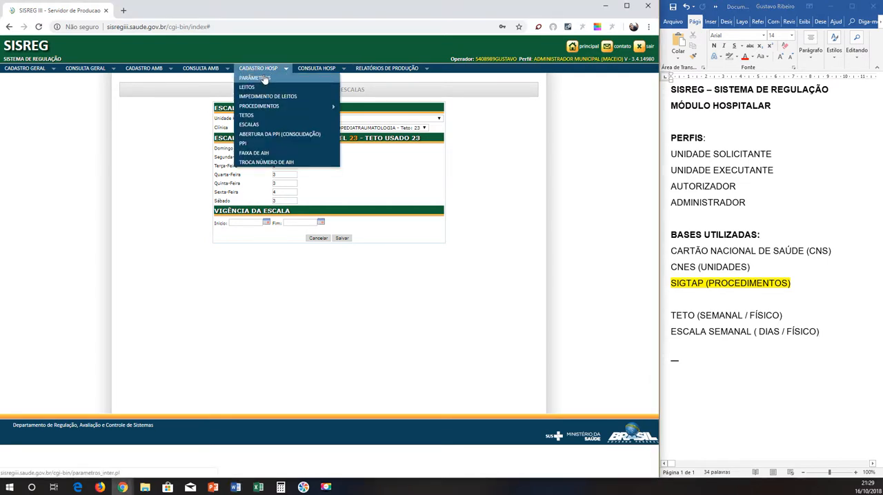
{"action": "left_click", "coordinate": [252, 136]}
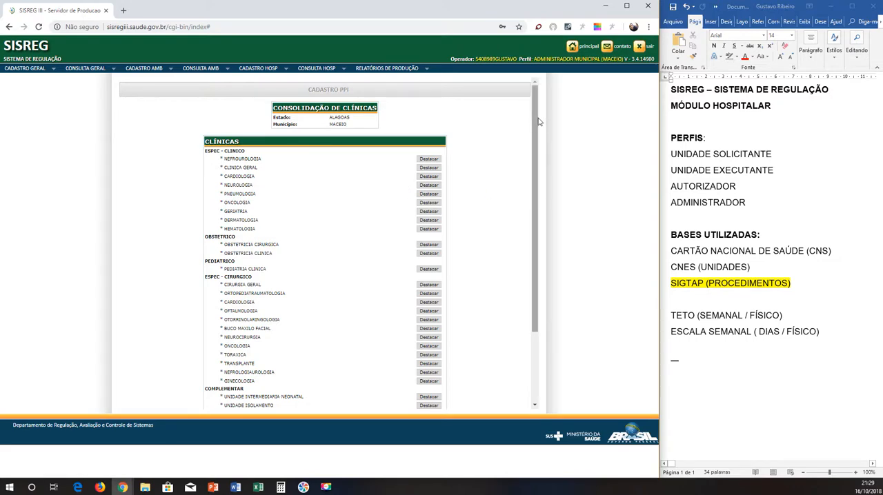
{"action": "mouse_move", "coordinate": [535, 129]}
{"action": "left_mouse_down"}
{"action": "mouse_move", "coordinate": [531, 251]}
{"action": "mouse_move", "coordinate": [524, 120]}
{"action": "left_mouse_up"}
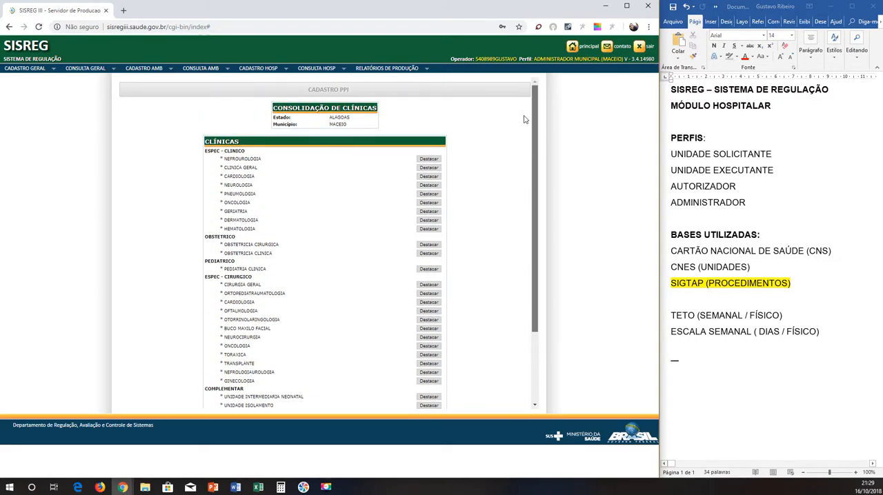
{"action": "left_click", "coordinate": [790, 347]}
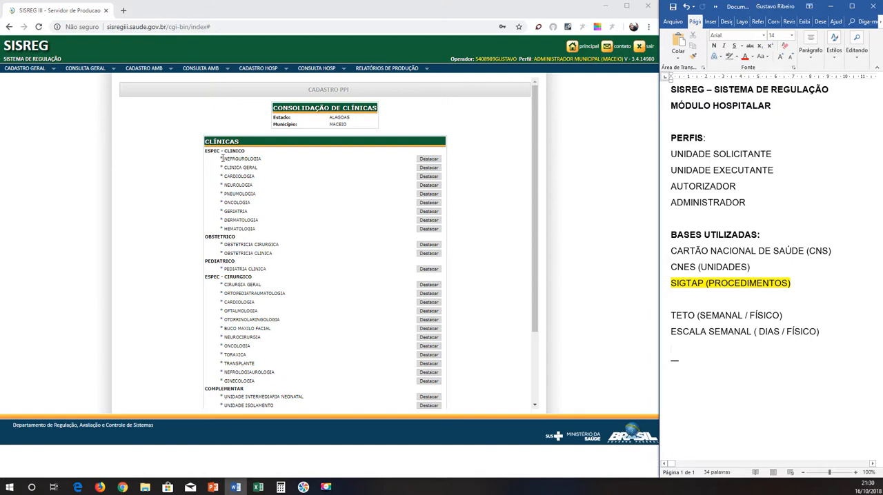
{"action": "left_click_drag", "start_coordinate": [230, 159], "coordinate": [269, 161]}
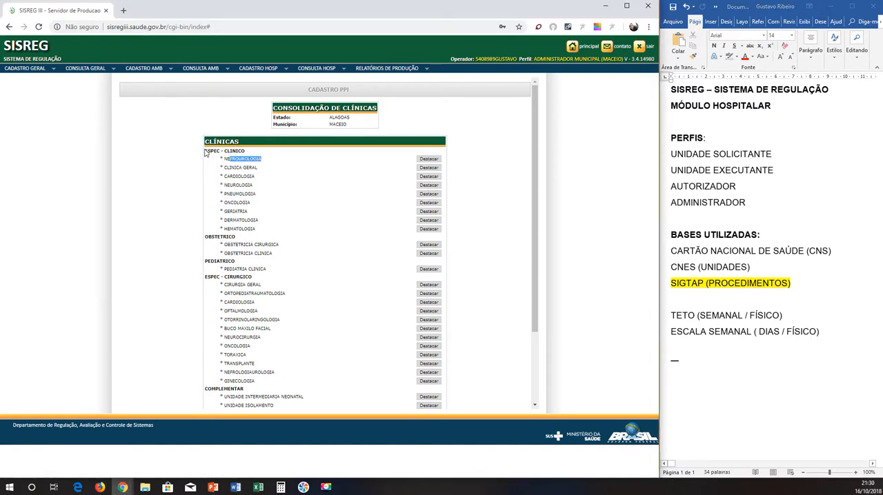
{"action": "left_click_drag", "start_coordinate": [205, 151], "coordinate": [256, 154]}
{"action": "left_click", "coordinate": [174, 162]}
{"action": "scroll", "coordinate": [196, 175], "scroll_direction": "down", "scroll_amount": 3}
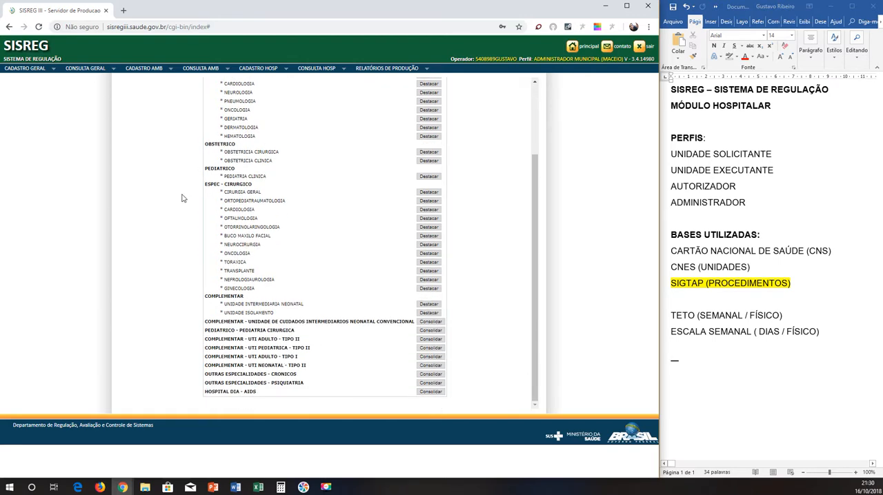
{"action": "scroll", "coordinate": [176, 245], "scroll_direction": "up", "scroll_amount": 3}
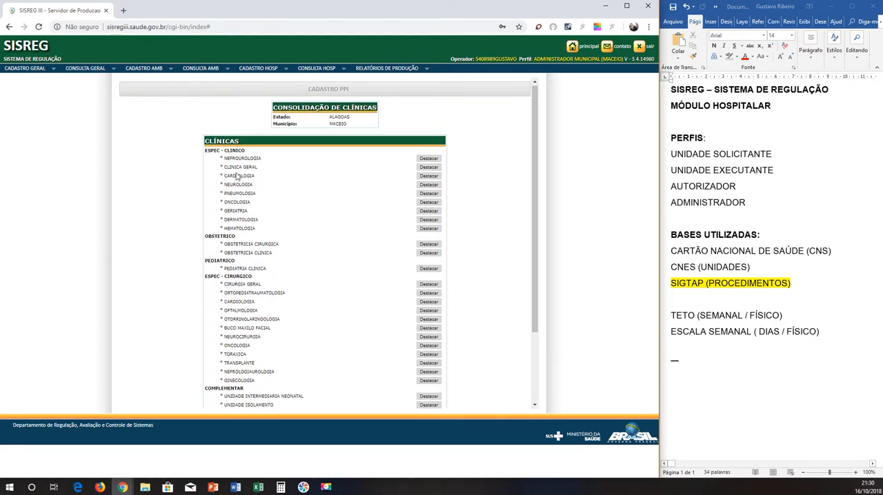
{"action": "left_click_drag", "start_coordinate": [208, 151], "coordinate": [219, 151]}
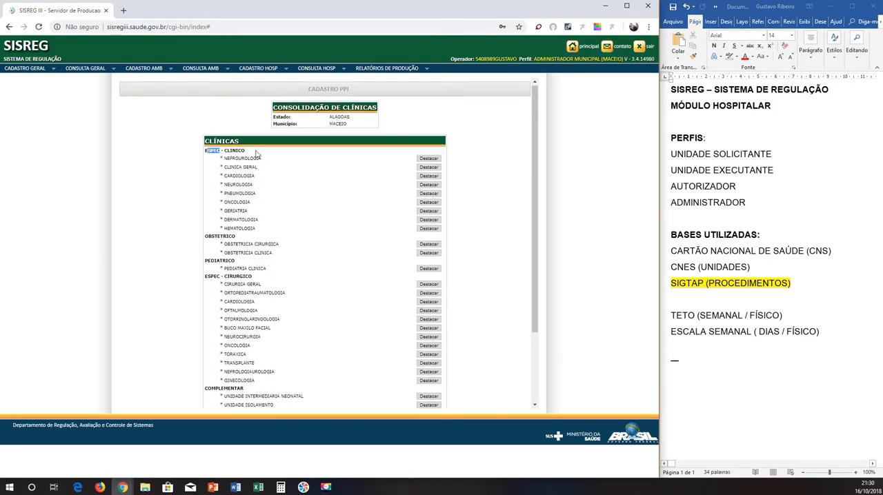
{"action": "left_click", "coordinate": [197, 158]}
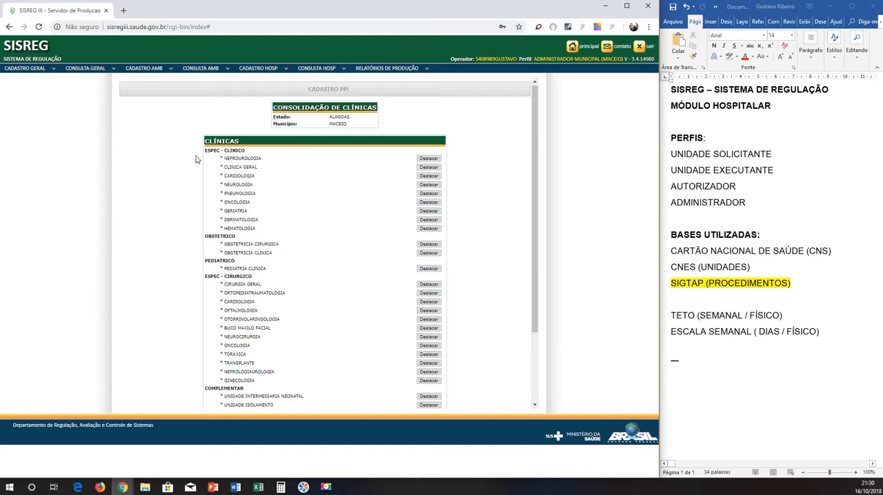
Display the admission PPI registration for the ESPEC - CLINICO clinic.
{"action": "left_click", "coordinate": [280, 72]}
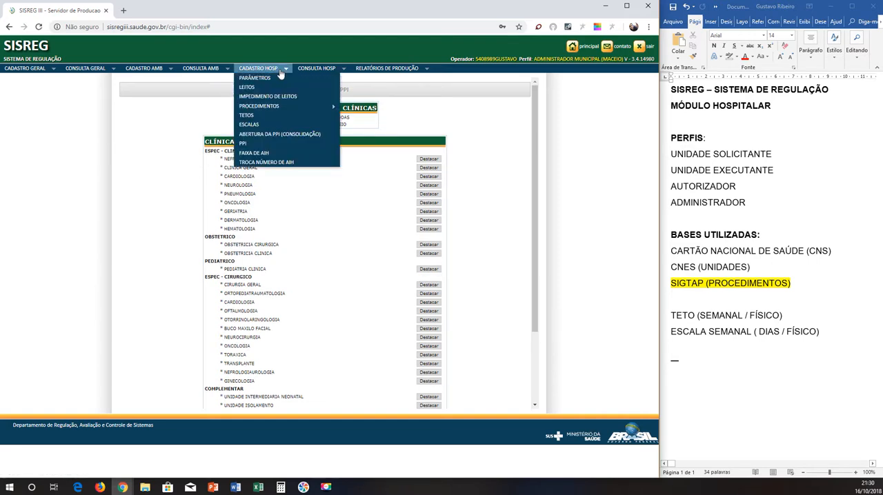
{"action": "left_click", "coordinate": [244, 146]}
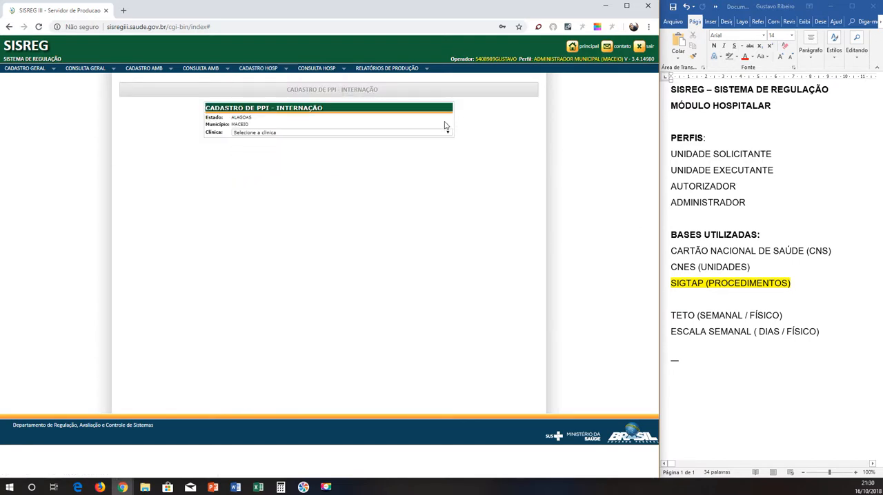
{"action": "left_click", "coordinate": [267, 133]}
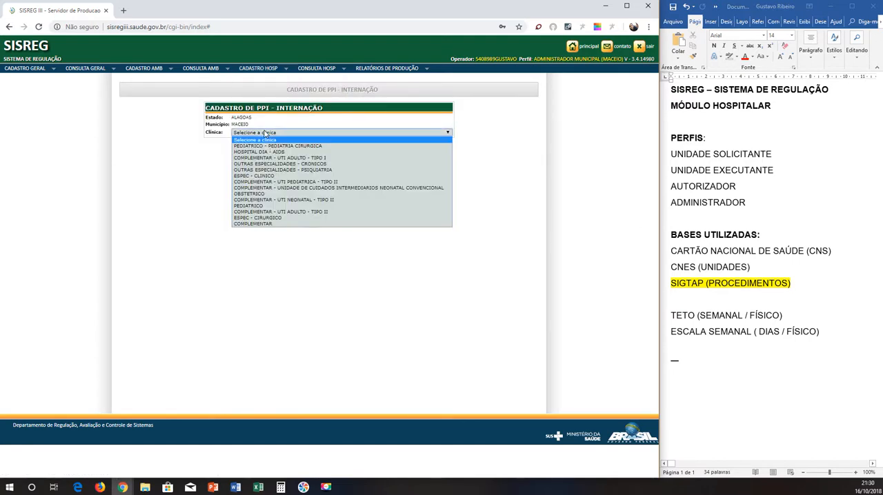
{"action": "left_click", "coordinate": [263, 176]}
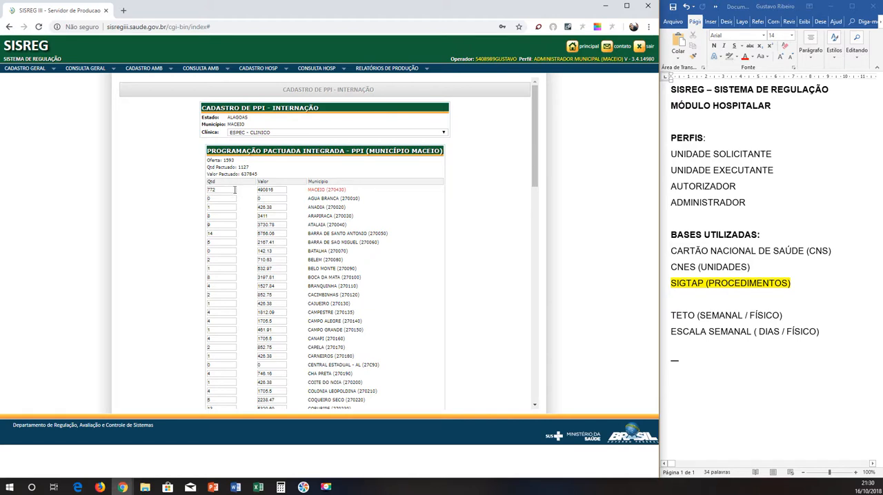
Add the line PPI (FINACEIRO E FÍSICO) to the Word notes below the ESCALA SEMANAL line.
{"action": "left_click", "coordinate": [680, 351]}
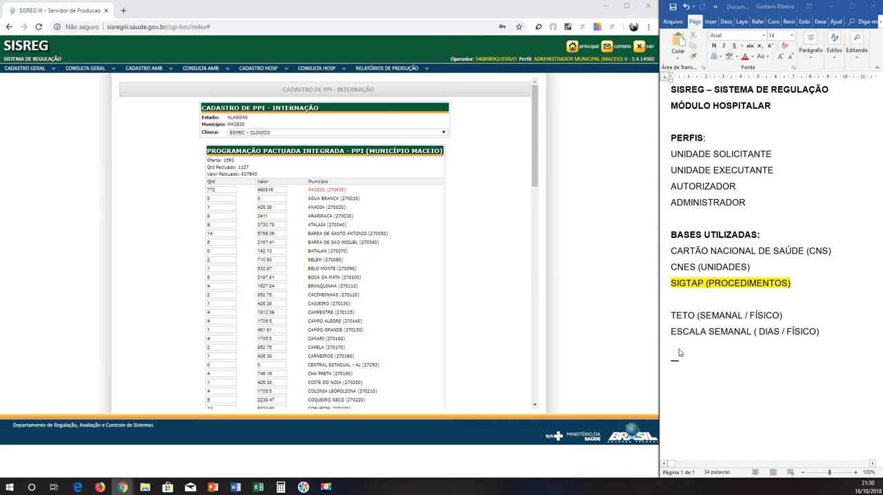
{"action": "type", "text": "P"}
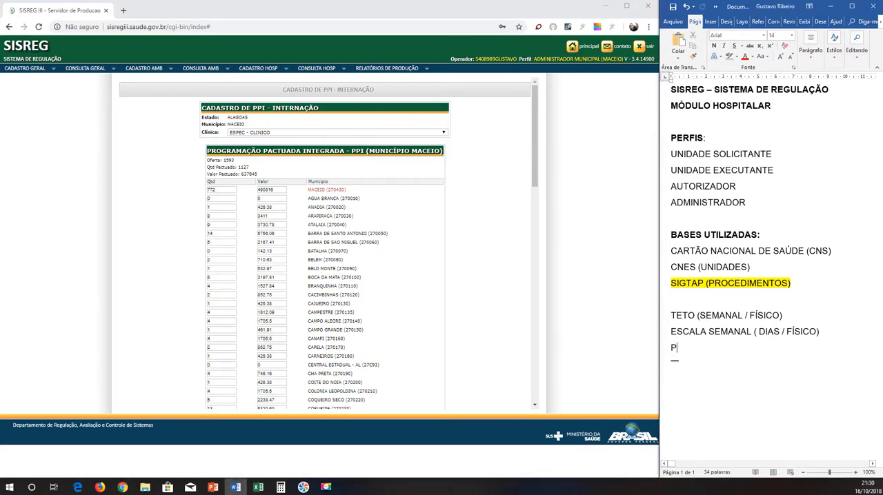
{"action": "type", "text": "PI (FINACEIRO E FÍSICO"}
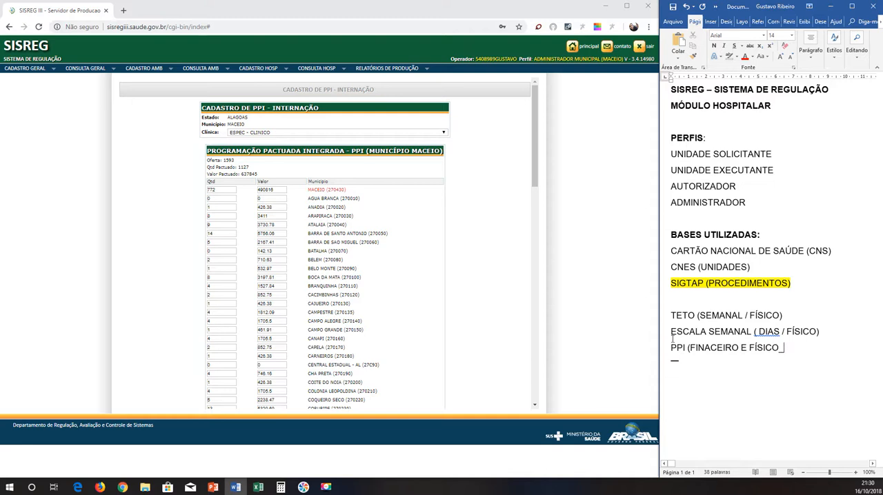
{"action": "key", "text": "BackSpace"}
{"action": "type", "text": ")"}
Examine the agreed quantities and values per municipality in the ESPEC - CLINICO PPI, through to the end of the list.
{"action": "scroll", "coordinate": [413, 192], "scroll_direction": "down", "scroll_amount": 1}
{"action": "scroll", "coordinate": [465, 193], "scroll_direction": "down", "scroll_amount": 10}
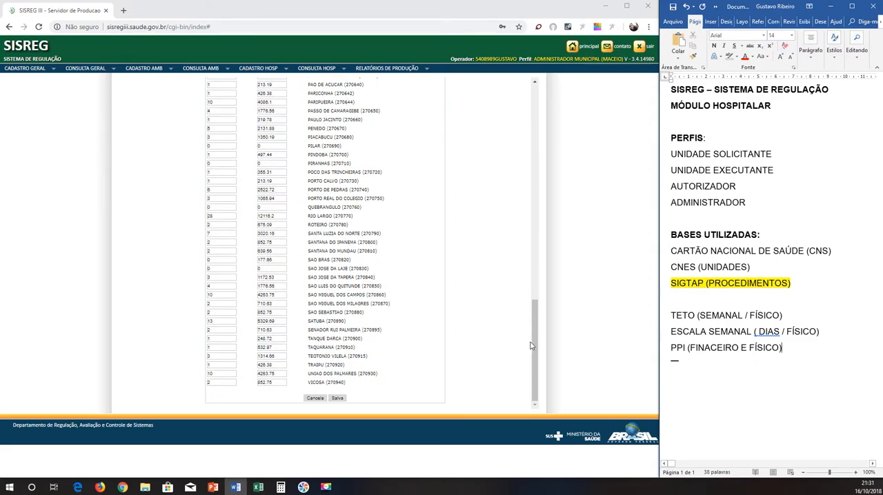
{"action": "left_click_drag", "start_coordinate": [533, 345], "coordinate": [543, 112]}
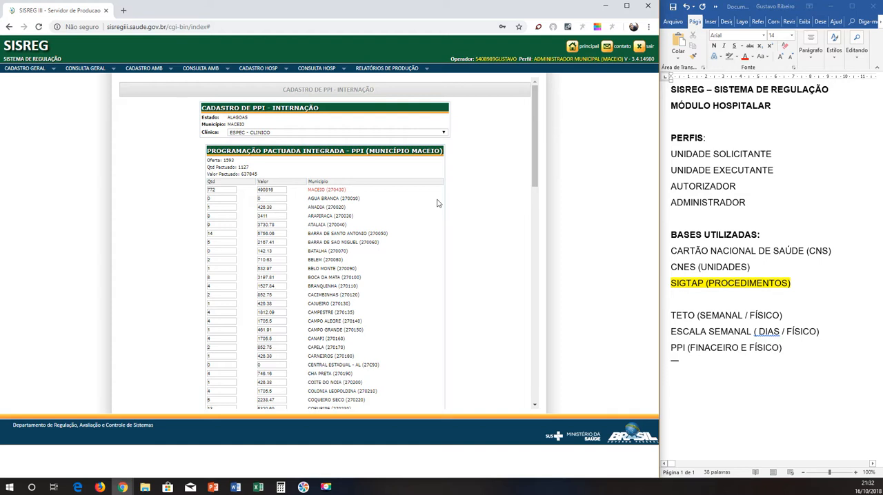
Correct the spelling of FINACEIRO to FINANCEIRO in the PPI line of the Word notes.
{"action": "double_click", "coordinate": [714, 349]}
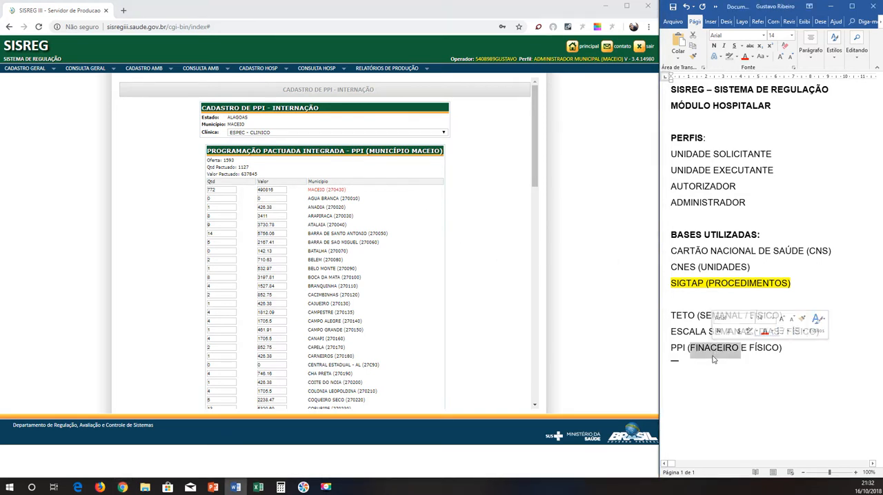
{"action": "left_click", "coordinate": [712, 348]}
{"action": "type", "text": "N"}
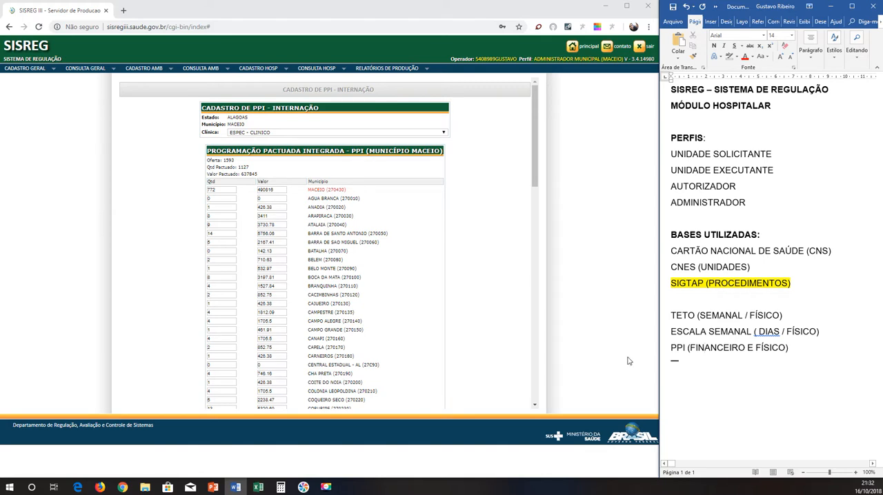
Display the hospital AIH range registration in SISREG and add the line FAIXA DE AIH below the PPI line in the Word notes.
{"action": "left_click", "coordinate": [270, 73]}
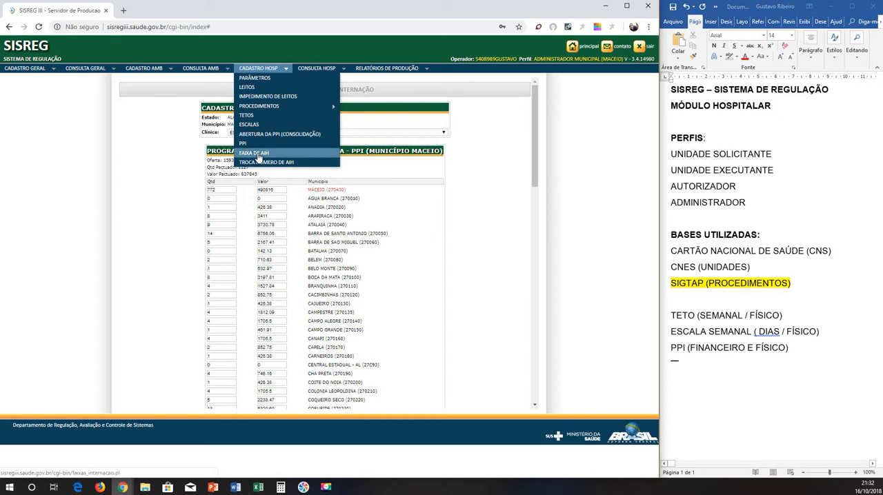
{"action": "left_click", "coordinate": [259, 154]}
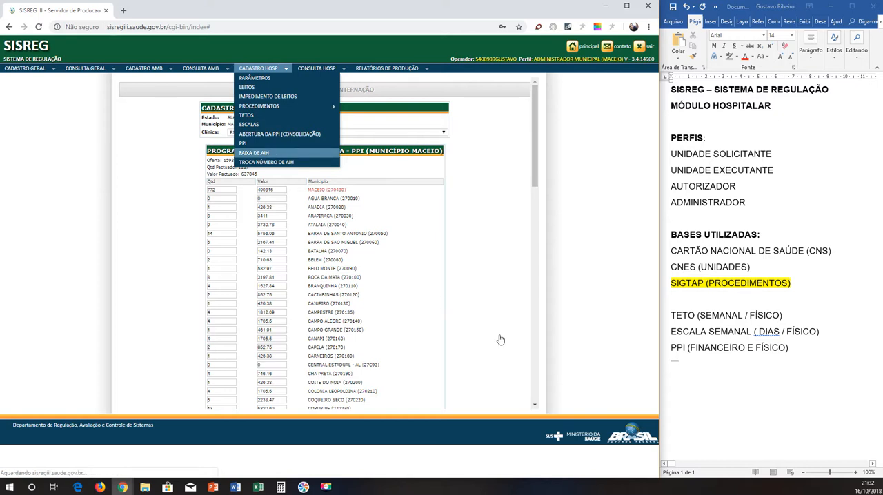
{"action": "left_click", "coordinate": [816, 360]}
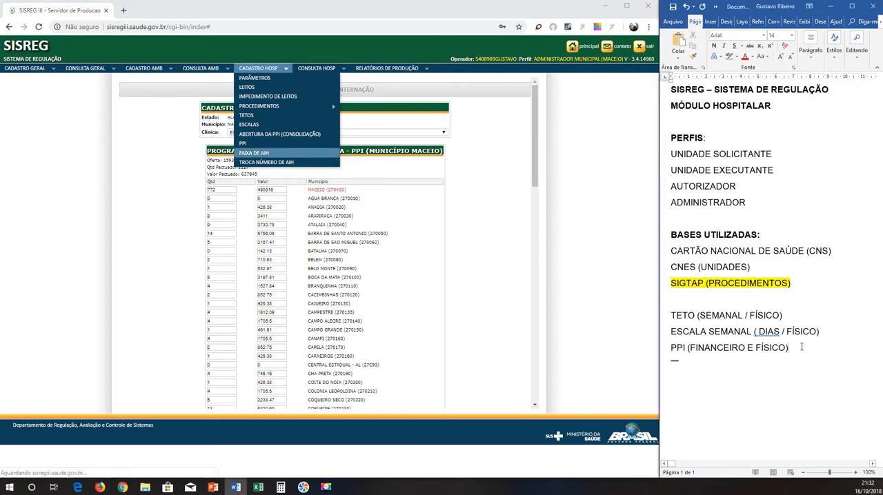
{"action": "key", "text": "Return"}
{"action": "type", "text": "FAIXA DE "}
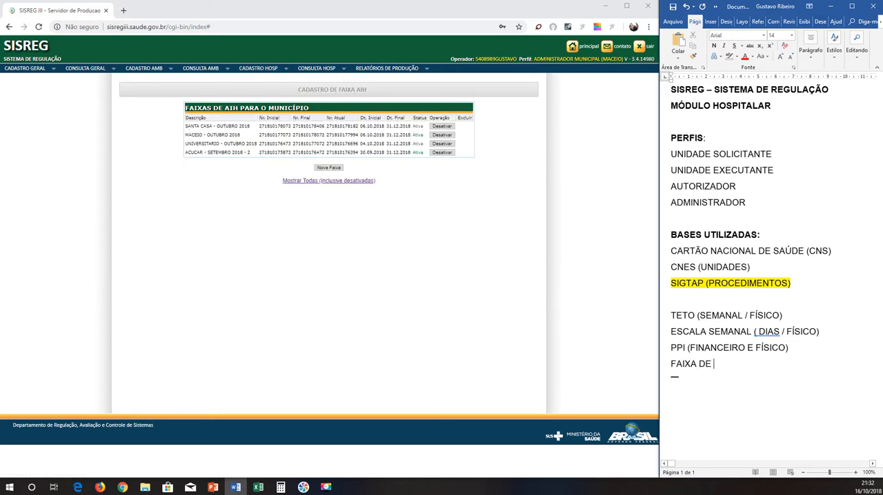
{"action": "type", "text": "AIH"}
Point out AIH in the range page heading and review the BASES UTILIZADAS block in the Word notes.
{"action": "left_click_drag", "start_coordinate": [239, 108], "coordinate": [225, 108]}
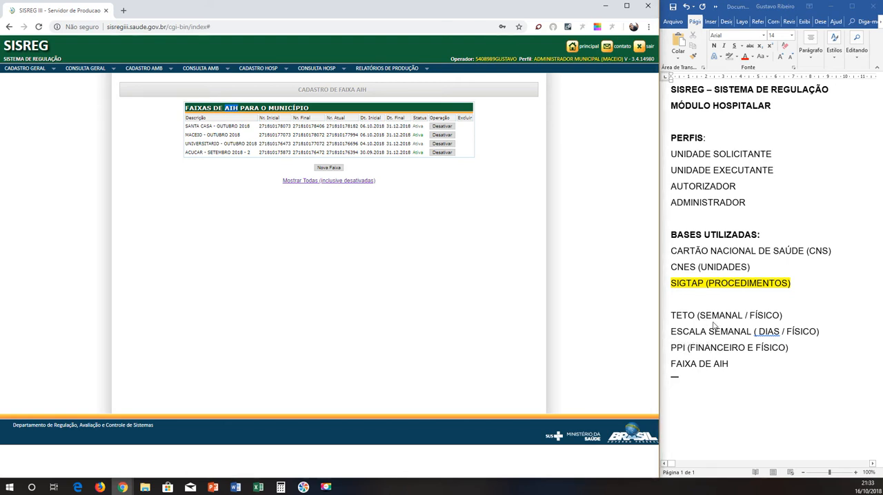
{"action": "left_click", "coordinate": [267, 72]}
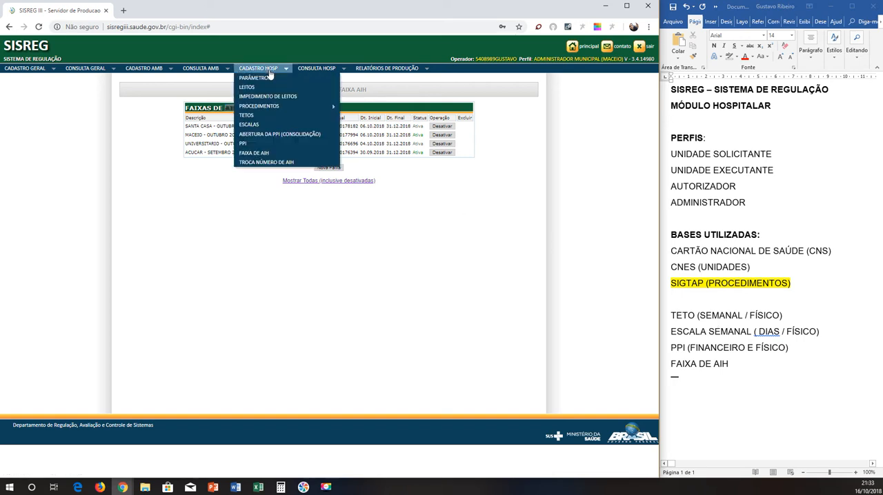
{"action": "left_click", "coordinate": [844, 286]}
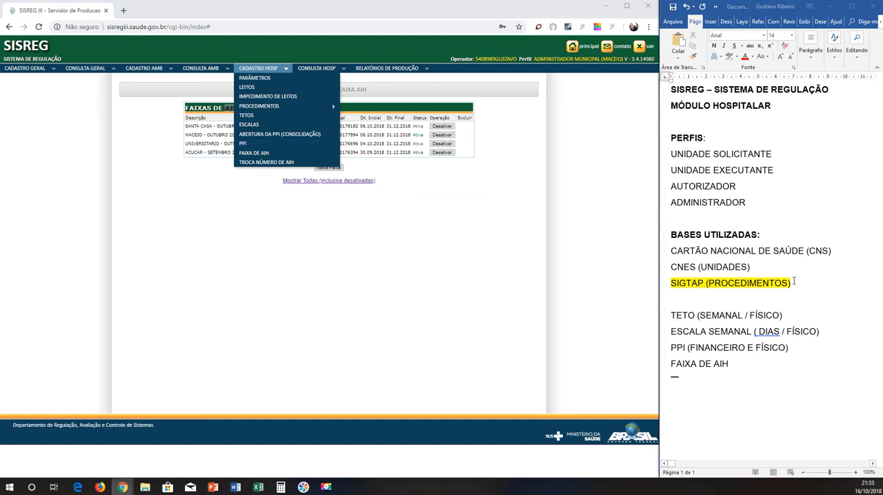
{"action": "left_click", "coordinate": [674, 254], "text": "shift"}
{"action": "left_click", "coordinate": [665, 242], "text": "shift"}
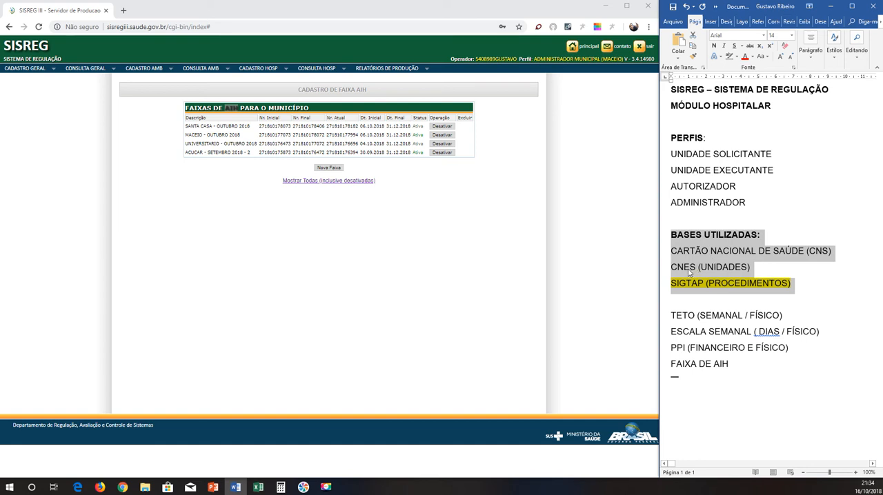
Highlight the line CNES (UNIDADES) in yellow in the Word notes.
{"action": "left_click", "coordinate": [736, 273]}
{"action": "triple_click", "coordinate": [699, 269]}
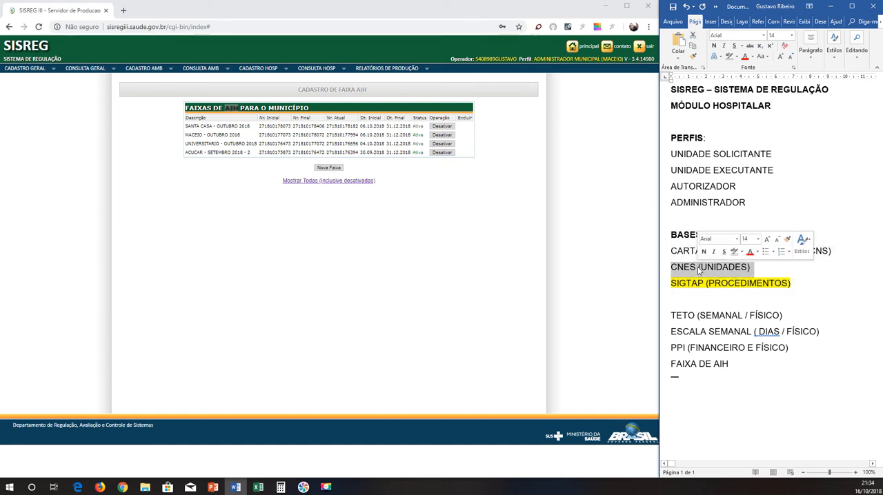
{"action": "left_click", "coordinate": [735, 57]}
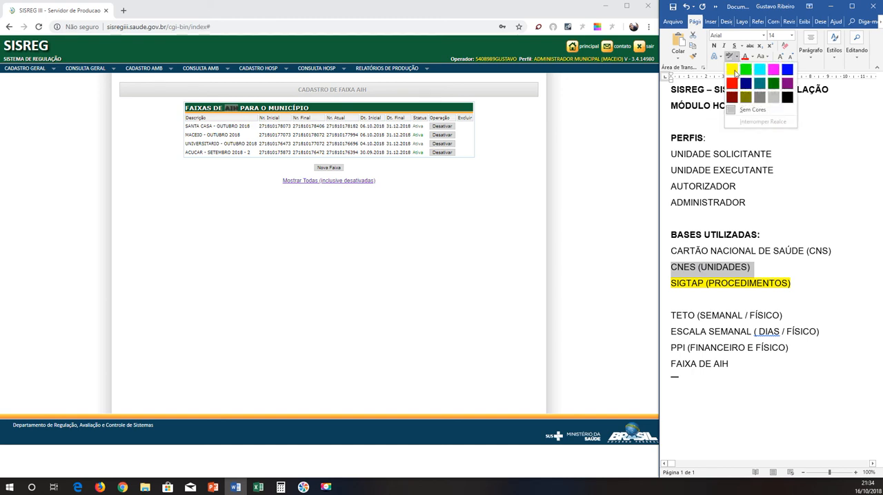
{"action": "left_click", "coordinate": [732, 64]}
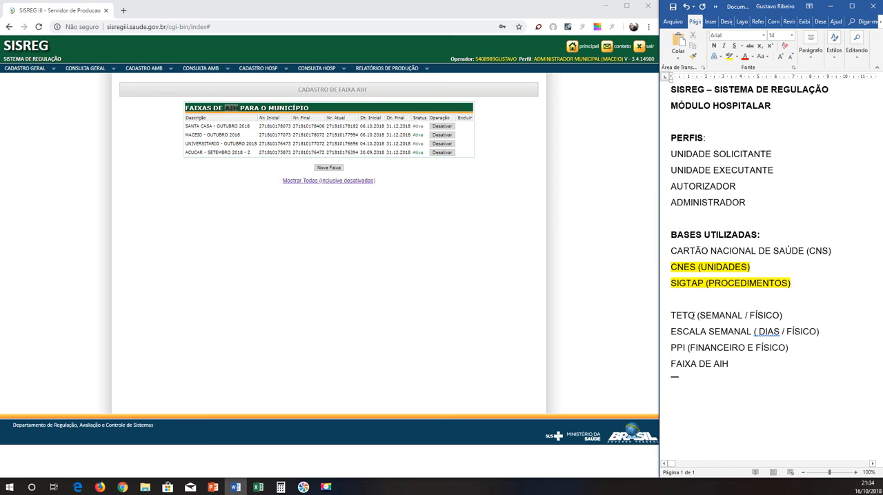
Review the TETO, ESCALA SEMANAL, PPI and FAIXA DE AIH lines in the Word notes alongside SISREG's hospital registration options.
{"action": "left_click_drag", "start_coordinate": [672, 315], "coordinate": [784, 316]}
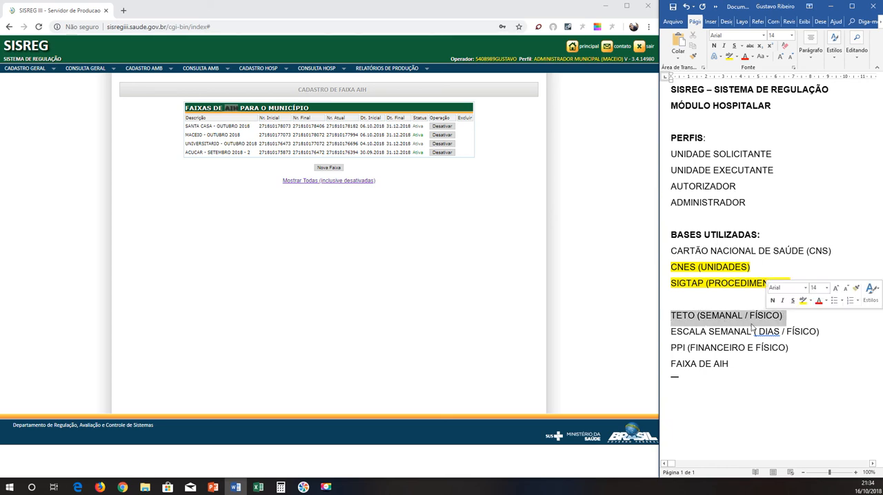
{"action": "left_click", "coordinate": [664, 334]}
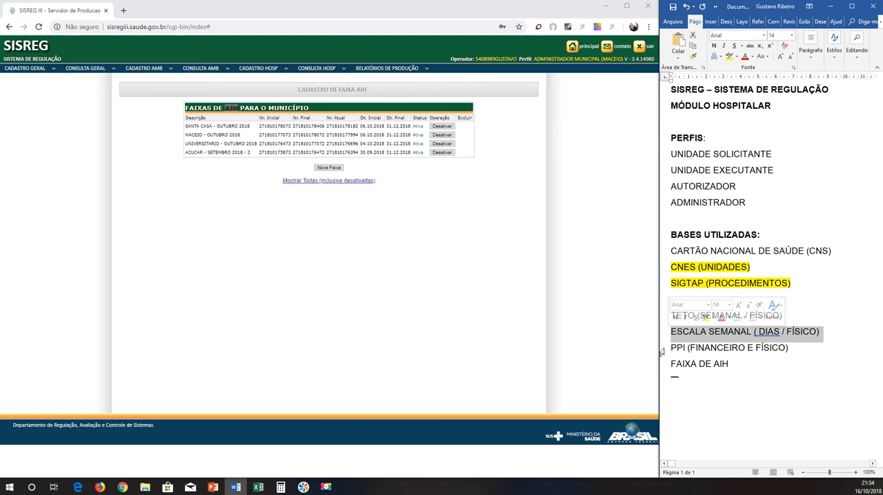
{"action": "left_click", "coordinate": [661, 349]}
{"action": "left_click", "coordinate": [662, 365]}
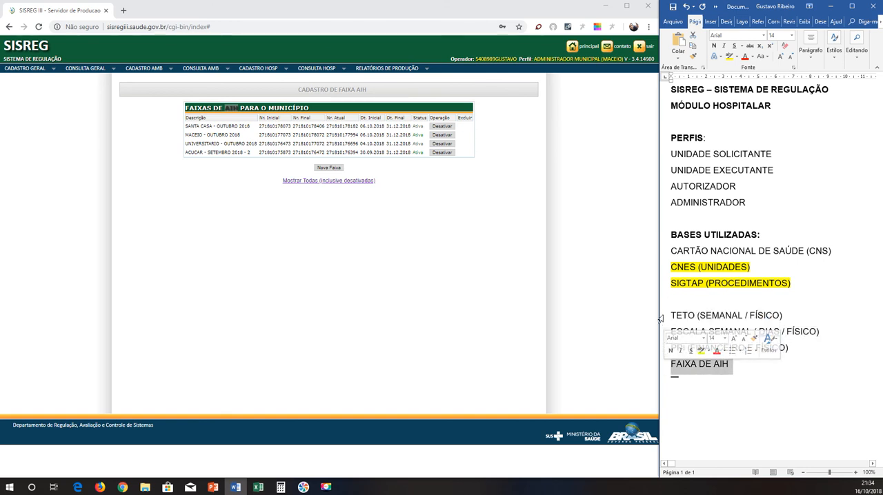
{"action": "left_click_drag", "start_coordinate": [662, 317], "coordinate": [633, 365]}
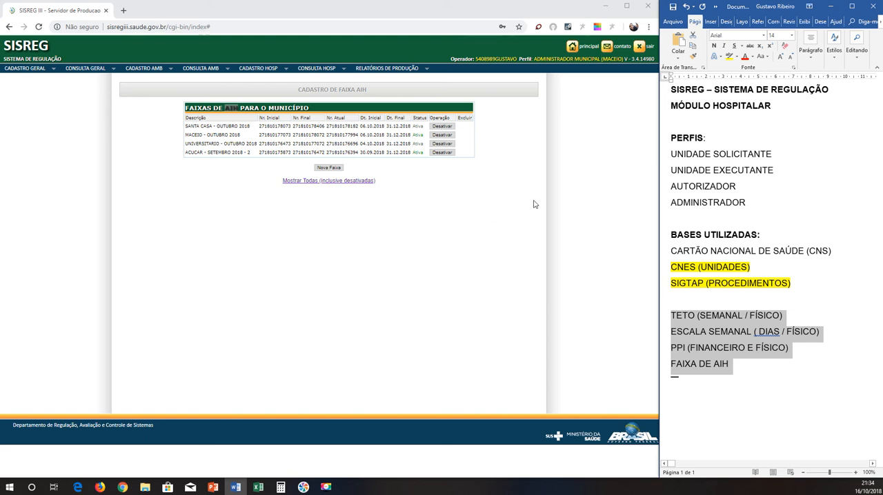
{"action": "left_click", "coordinate": [457, 14]}
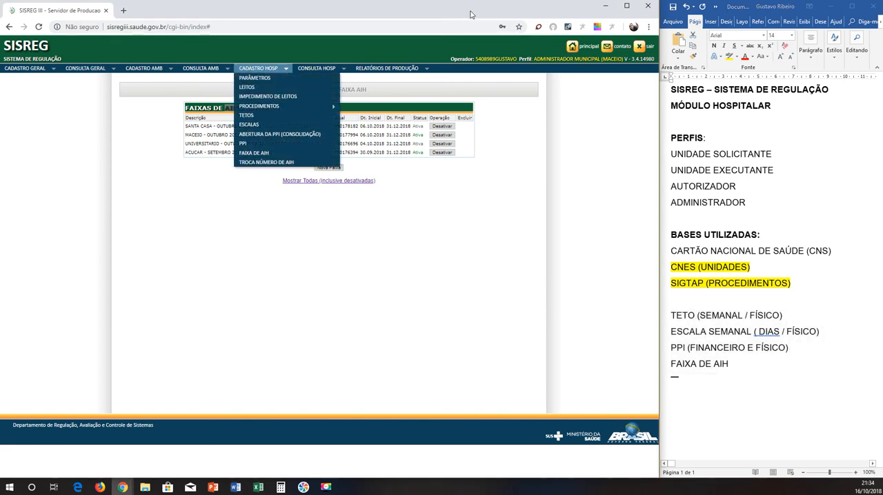
{"action": "left_click", "coordinate": [717, 220]}
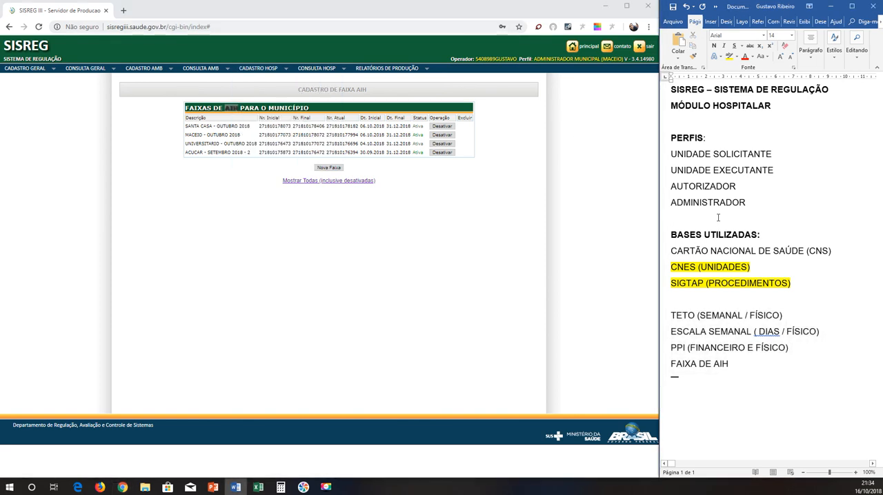